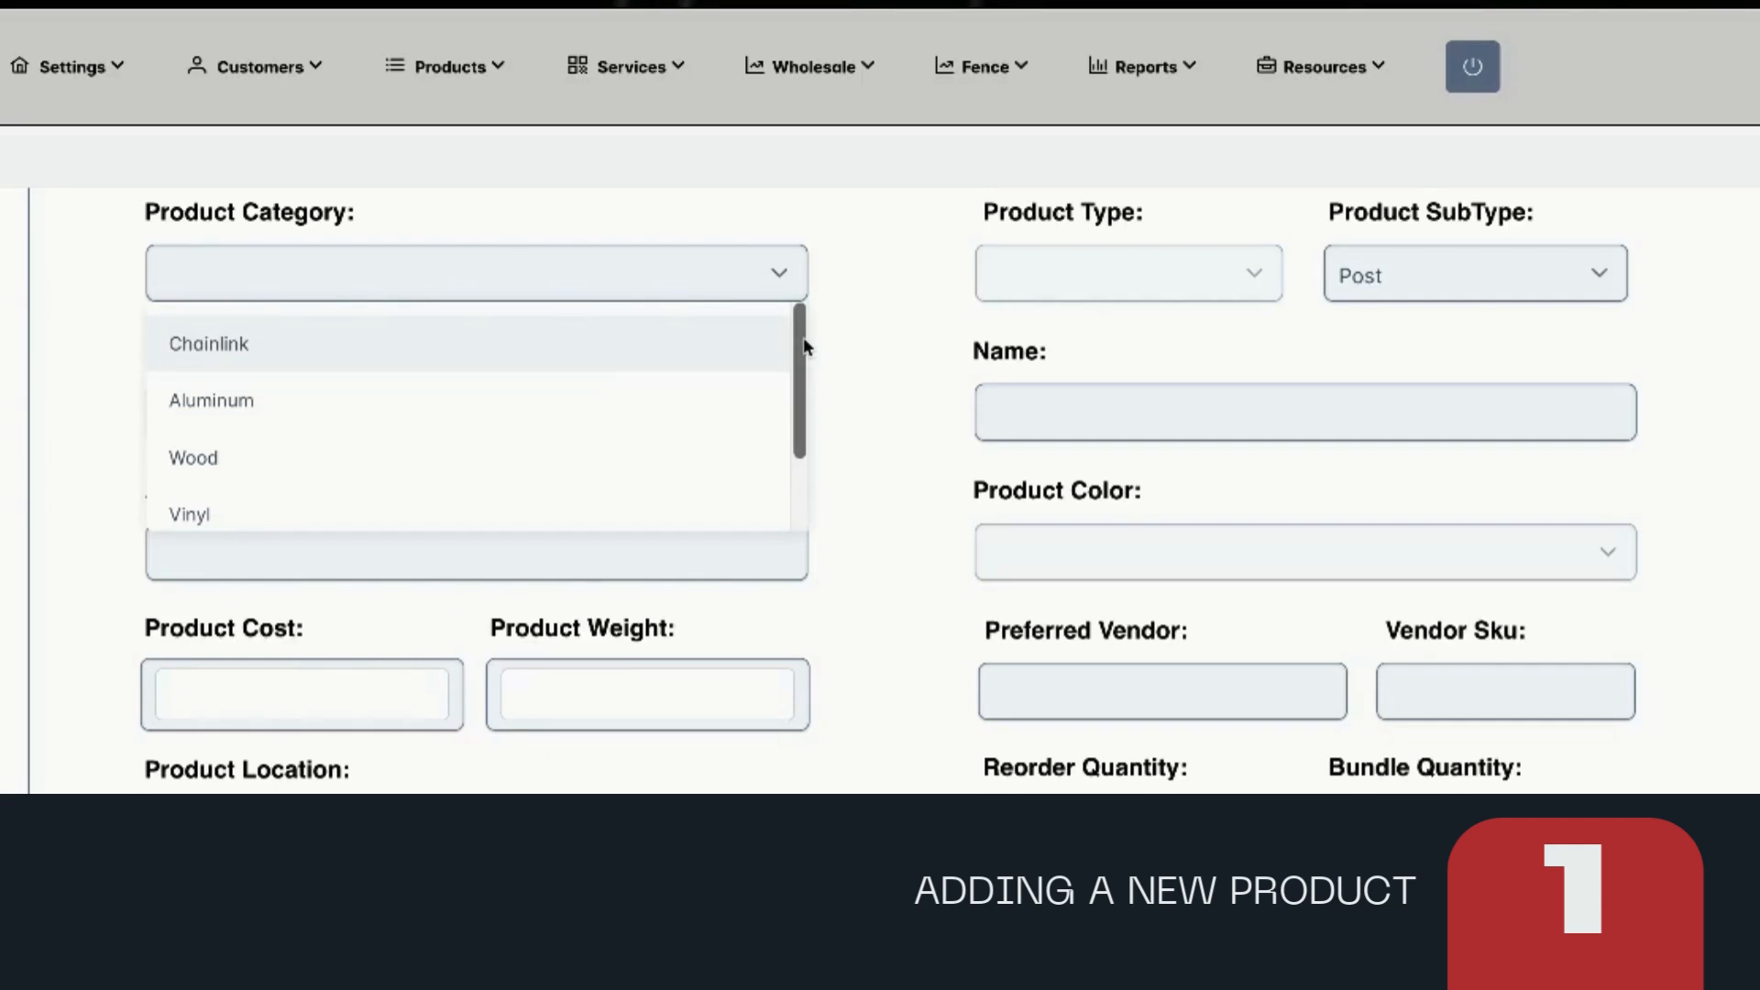
Set the new product's category to Aluminum
drag(805, 346, 798, 397)
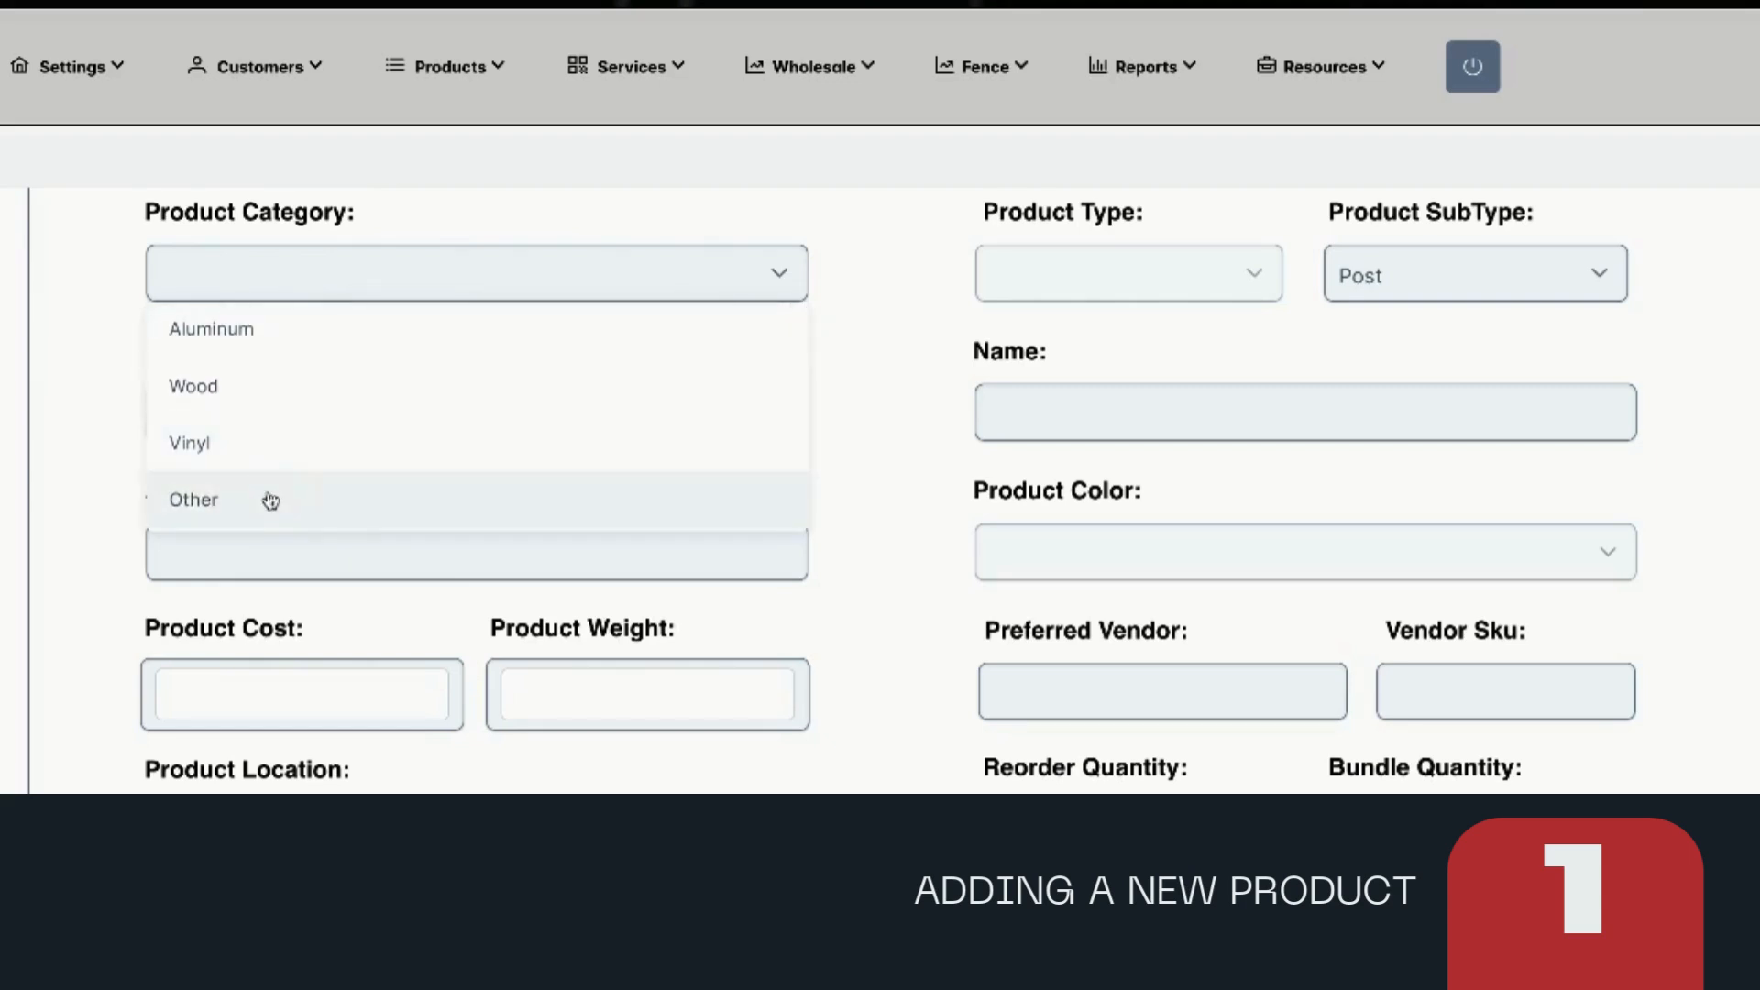
scroll(272, 499, up, 1)
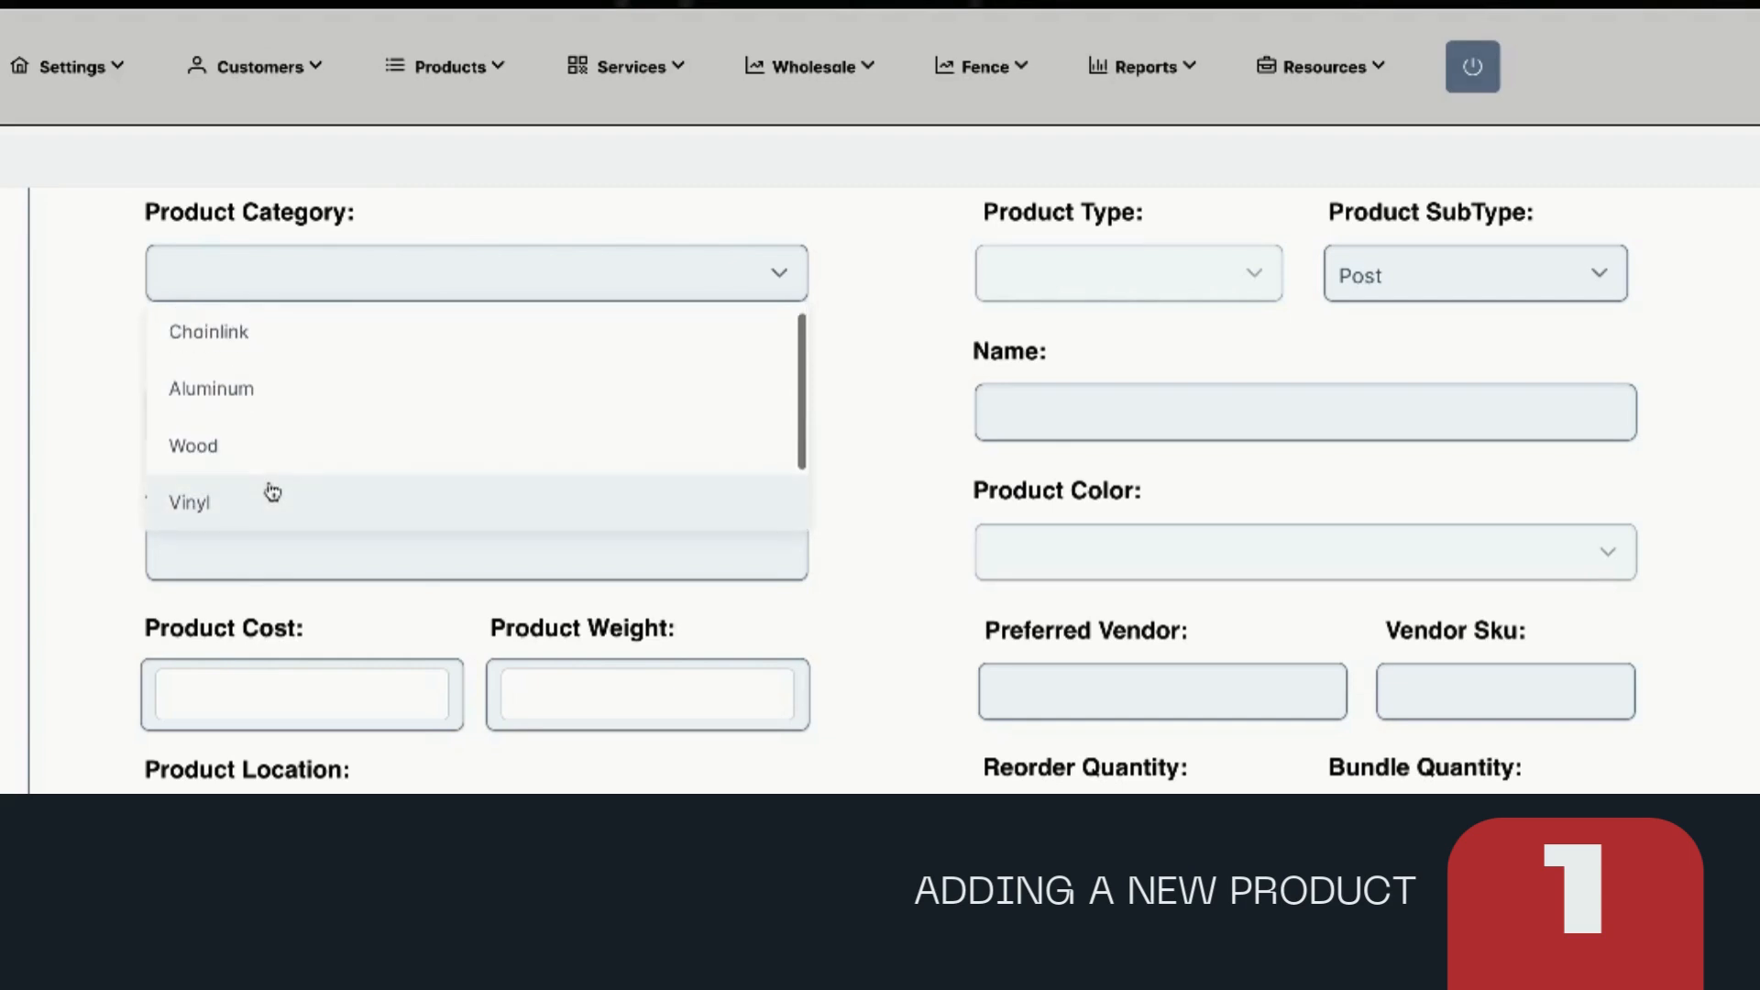
click(277, 396)
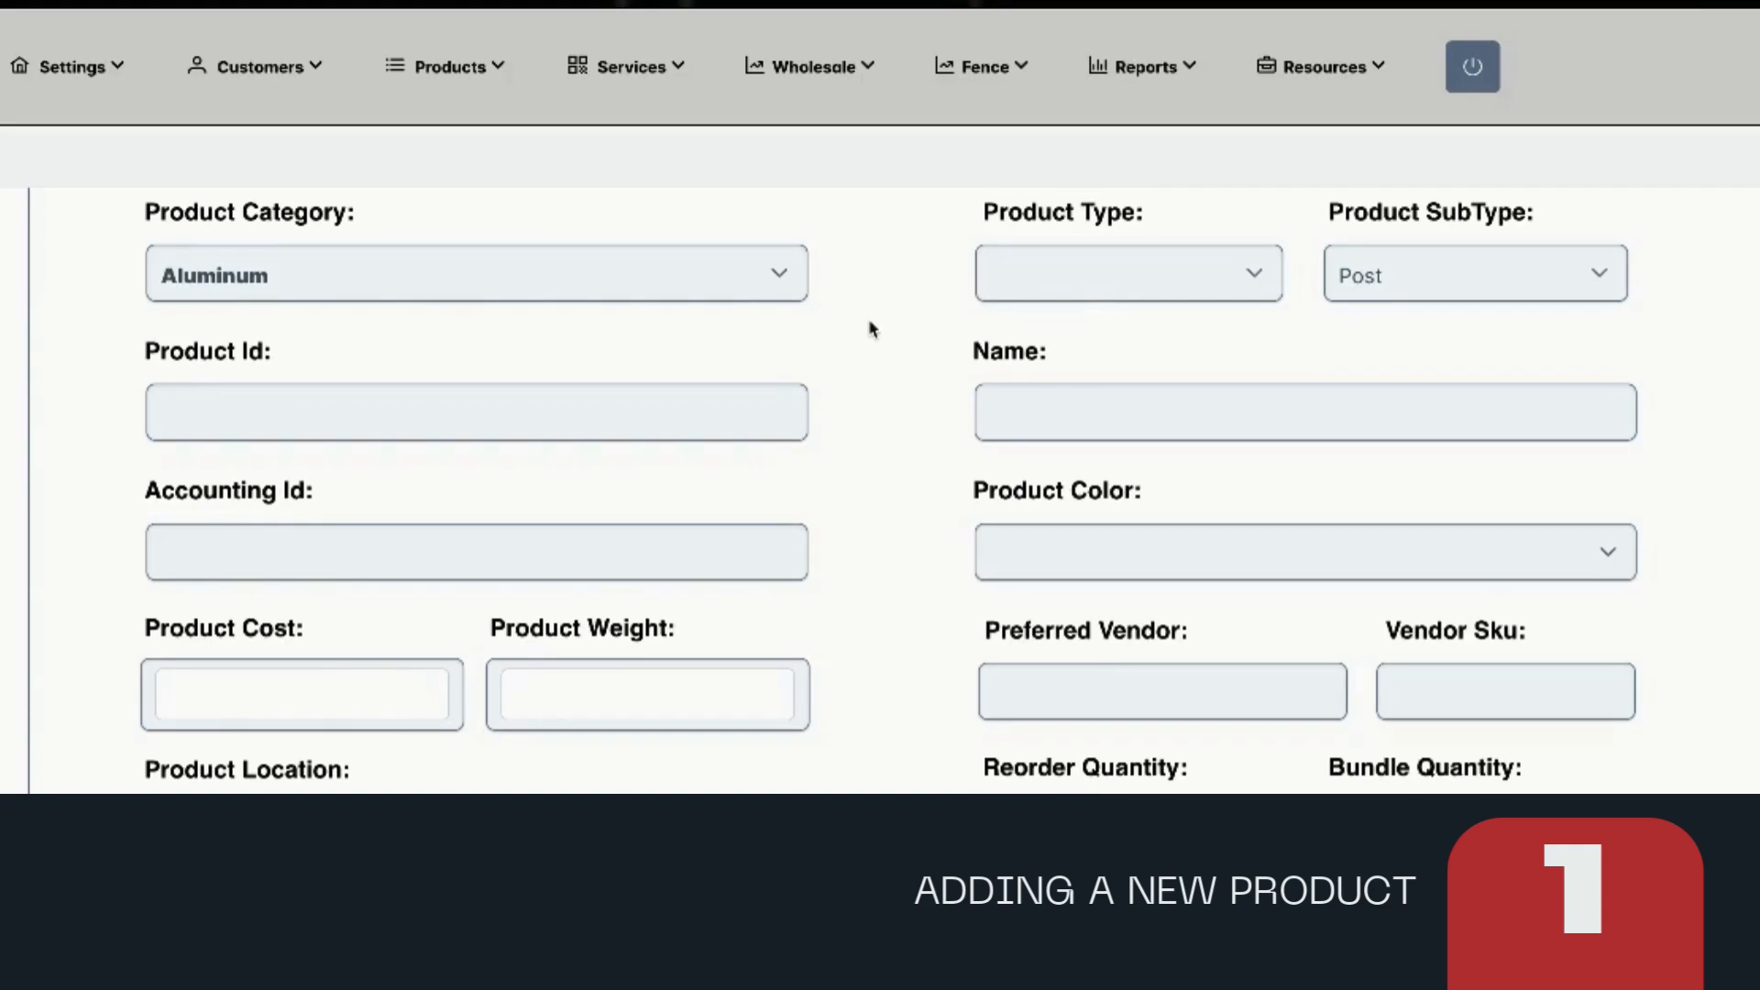
Set the product type to Fittings and its subtype to Bracket
click(1130, 277)
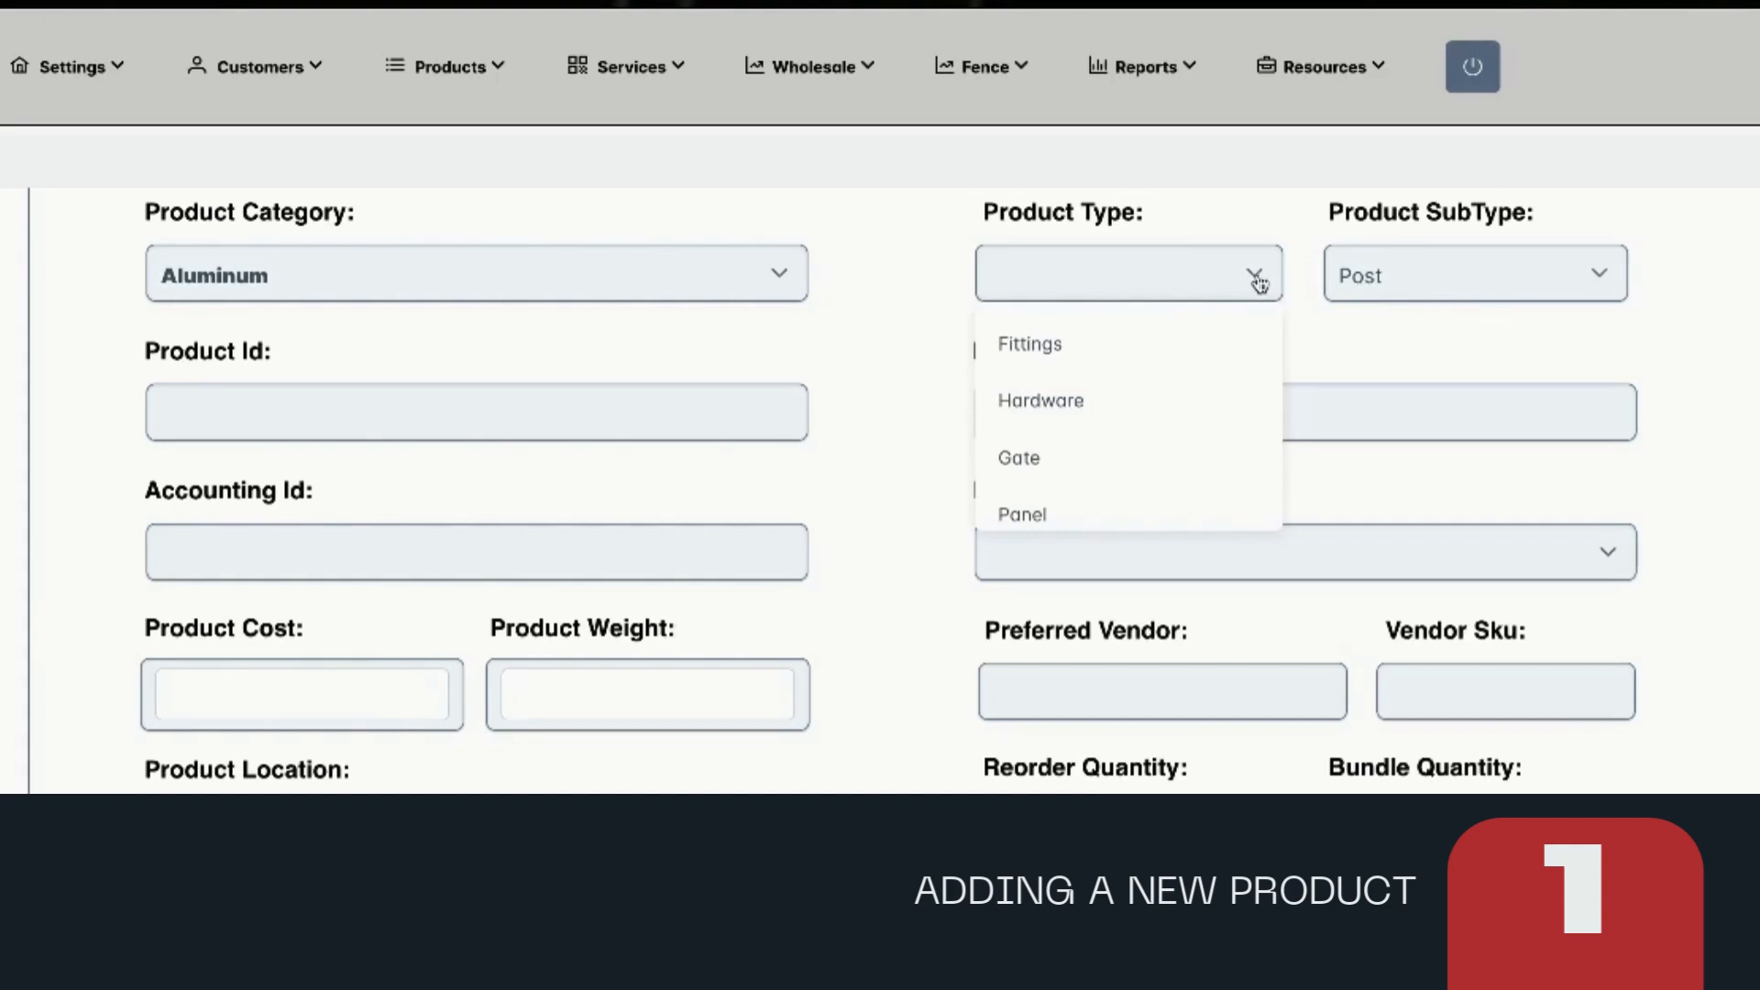
scroll(1188, 370, down, 1)
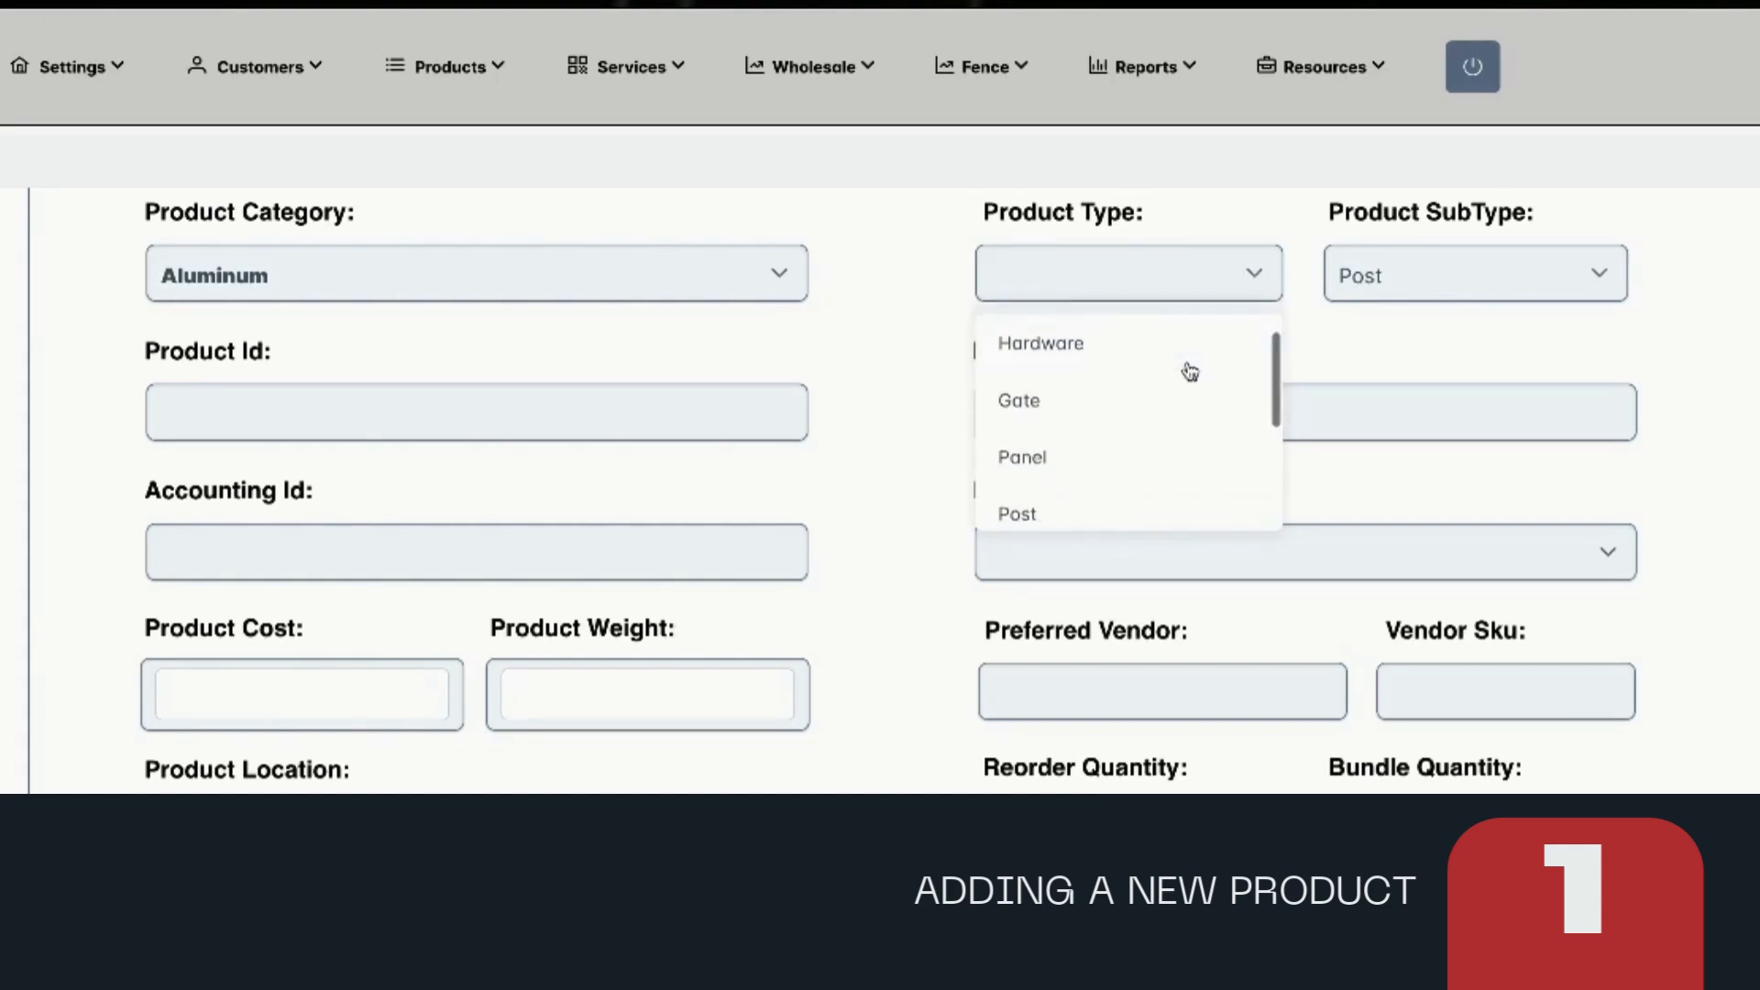
scroll(1190, 370, up, 1)
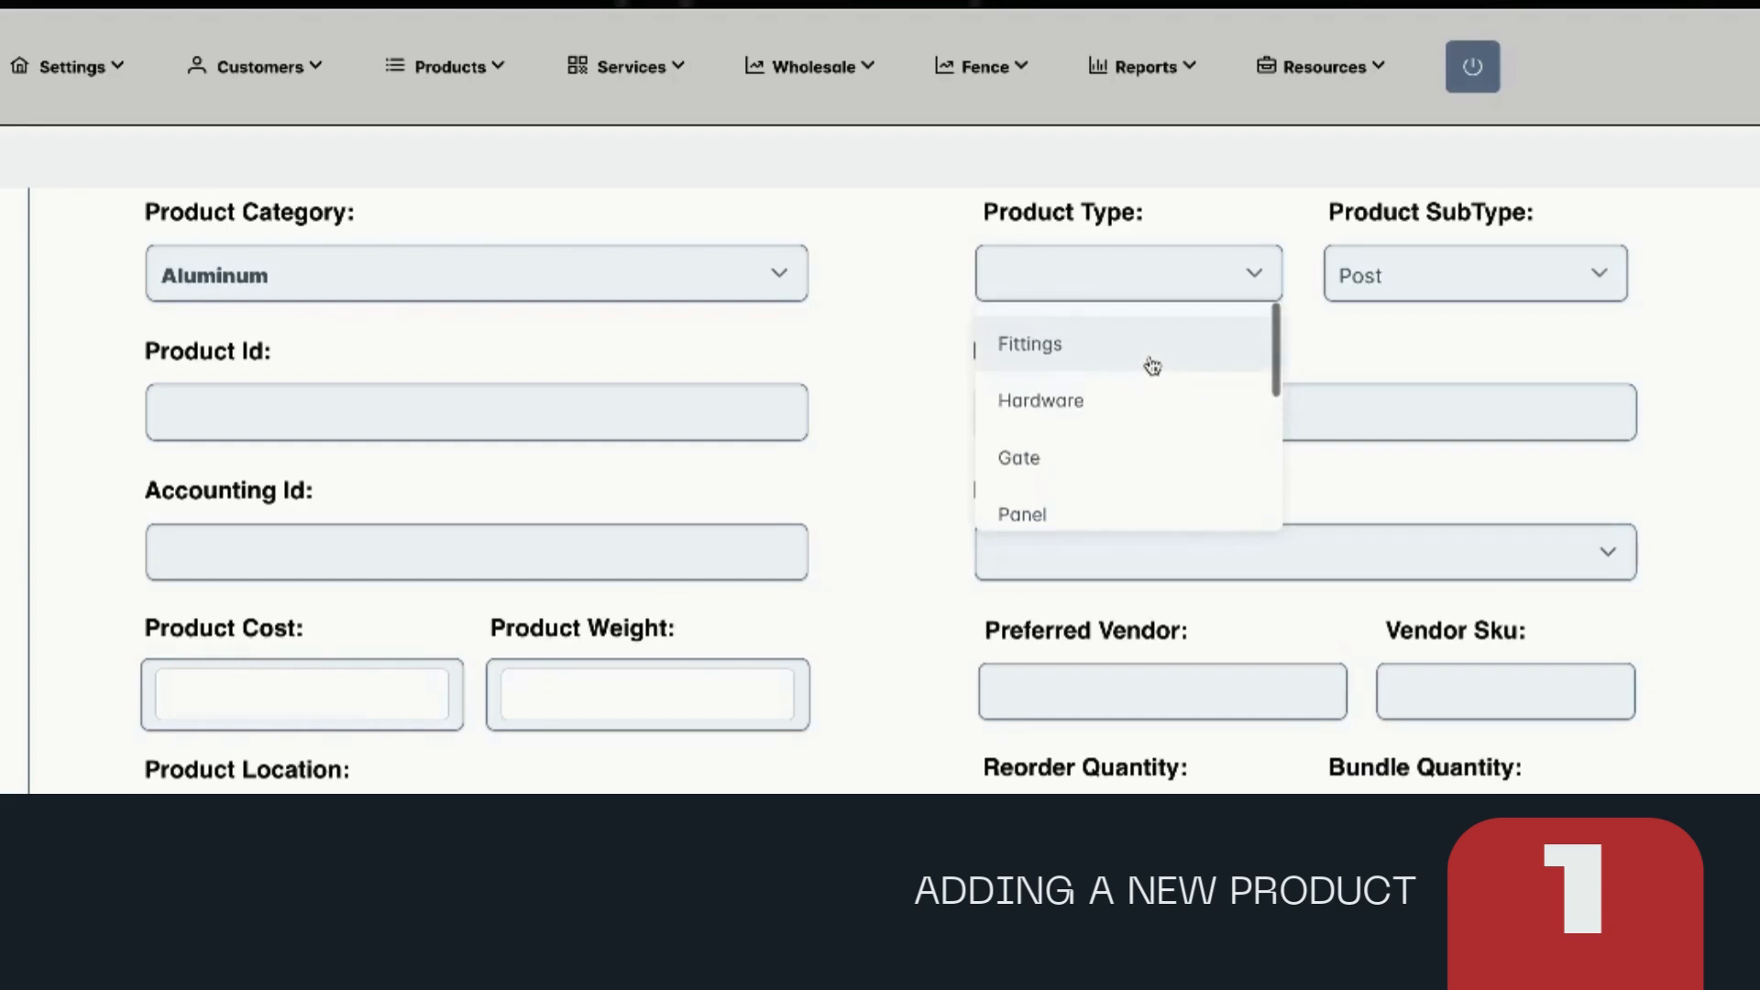
scroll(1123, 477, down, 4)
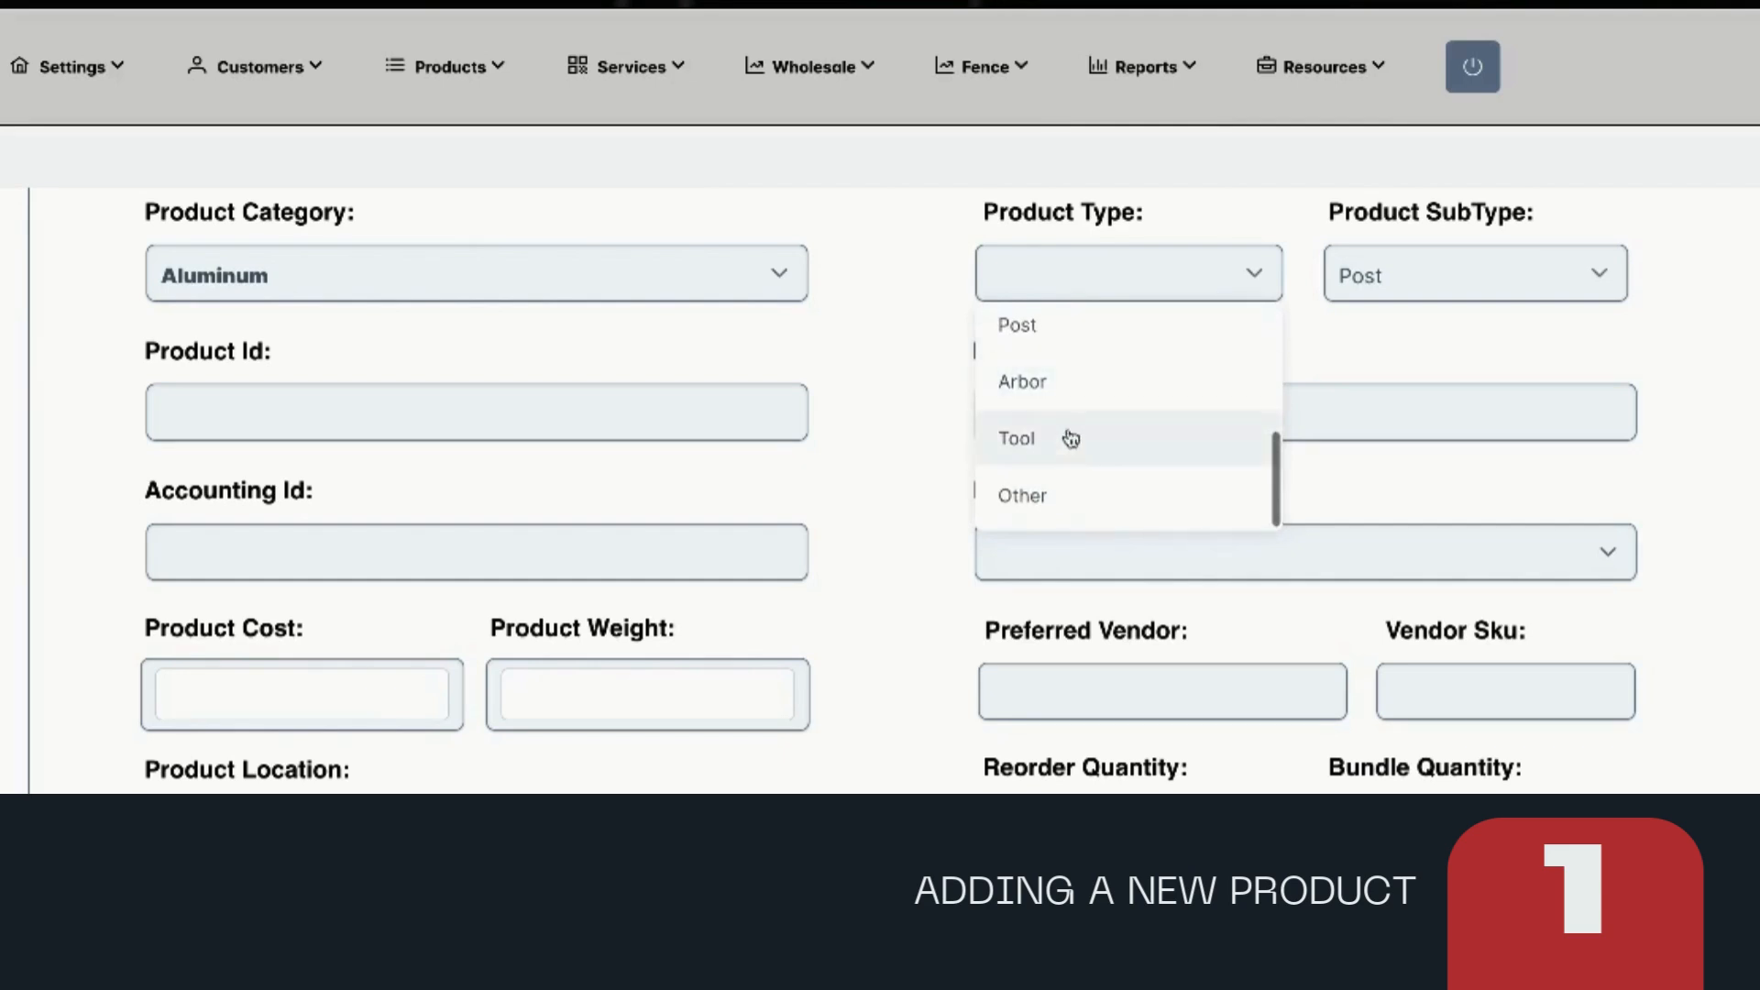
scroll(1069, 452, up, 4)
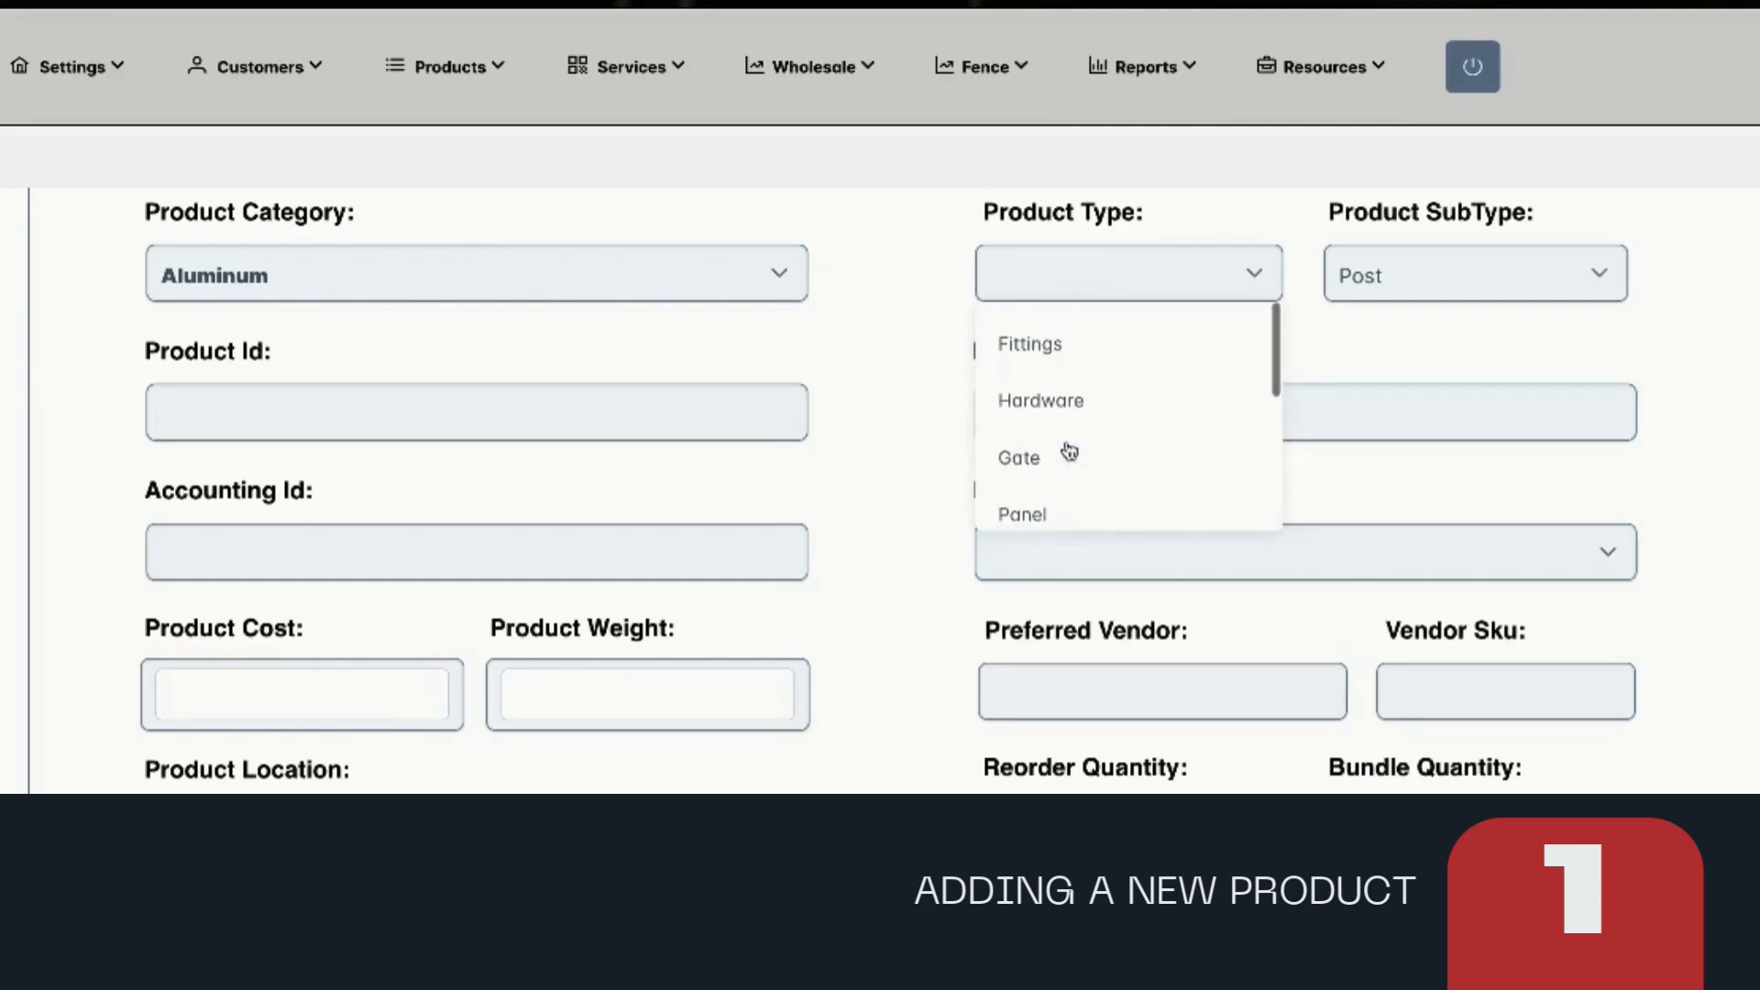
click(1009, 355)
click(1464, 272)
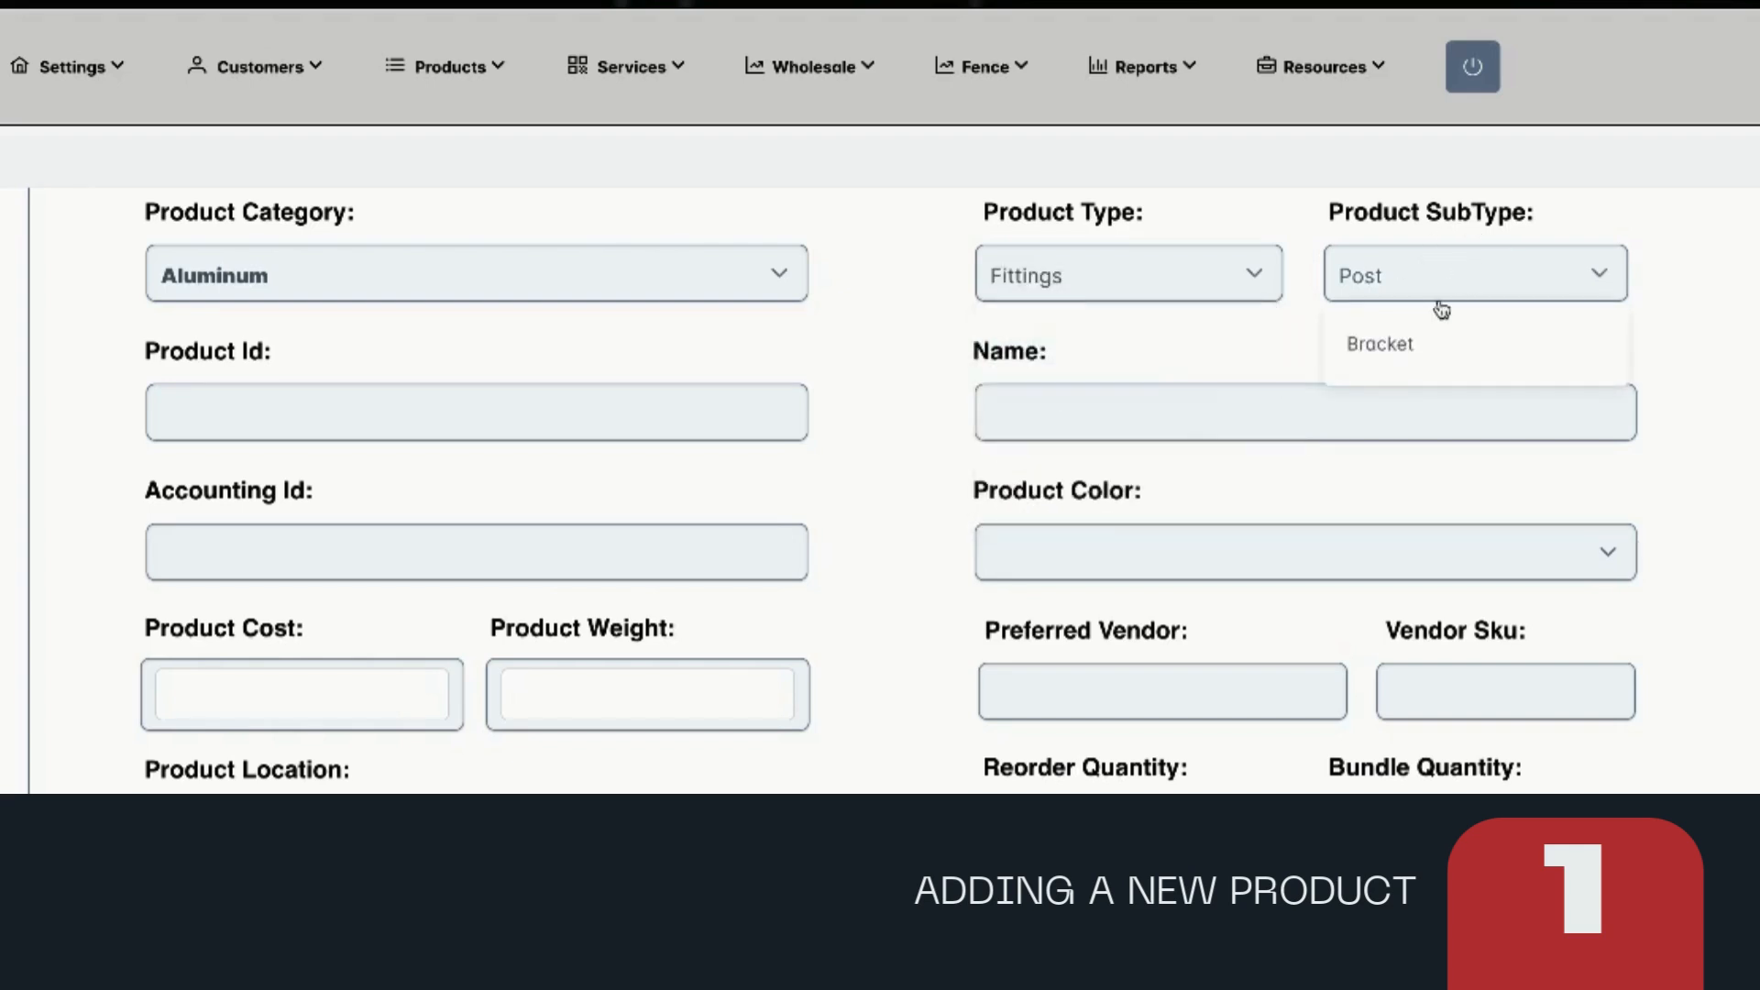
click(1412, 348)
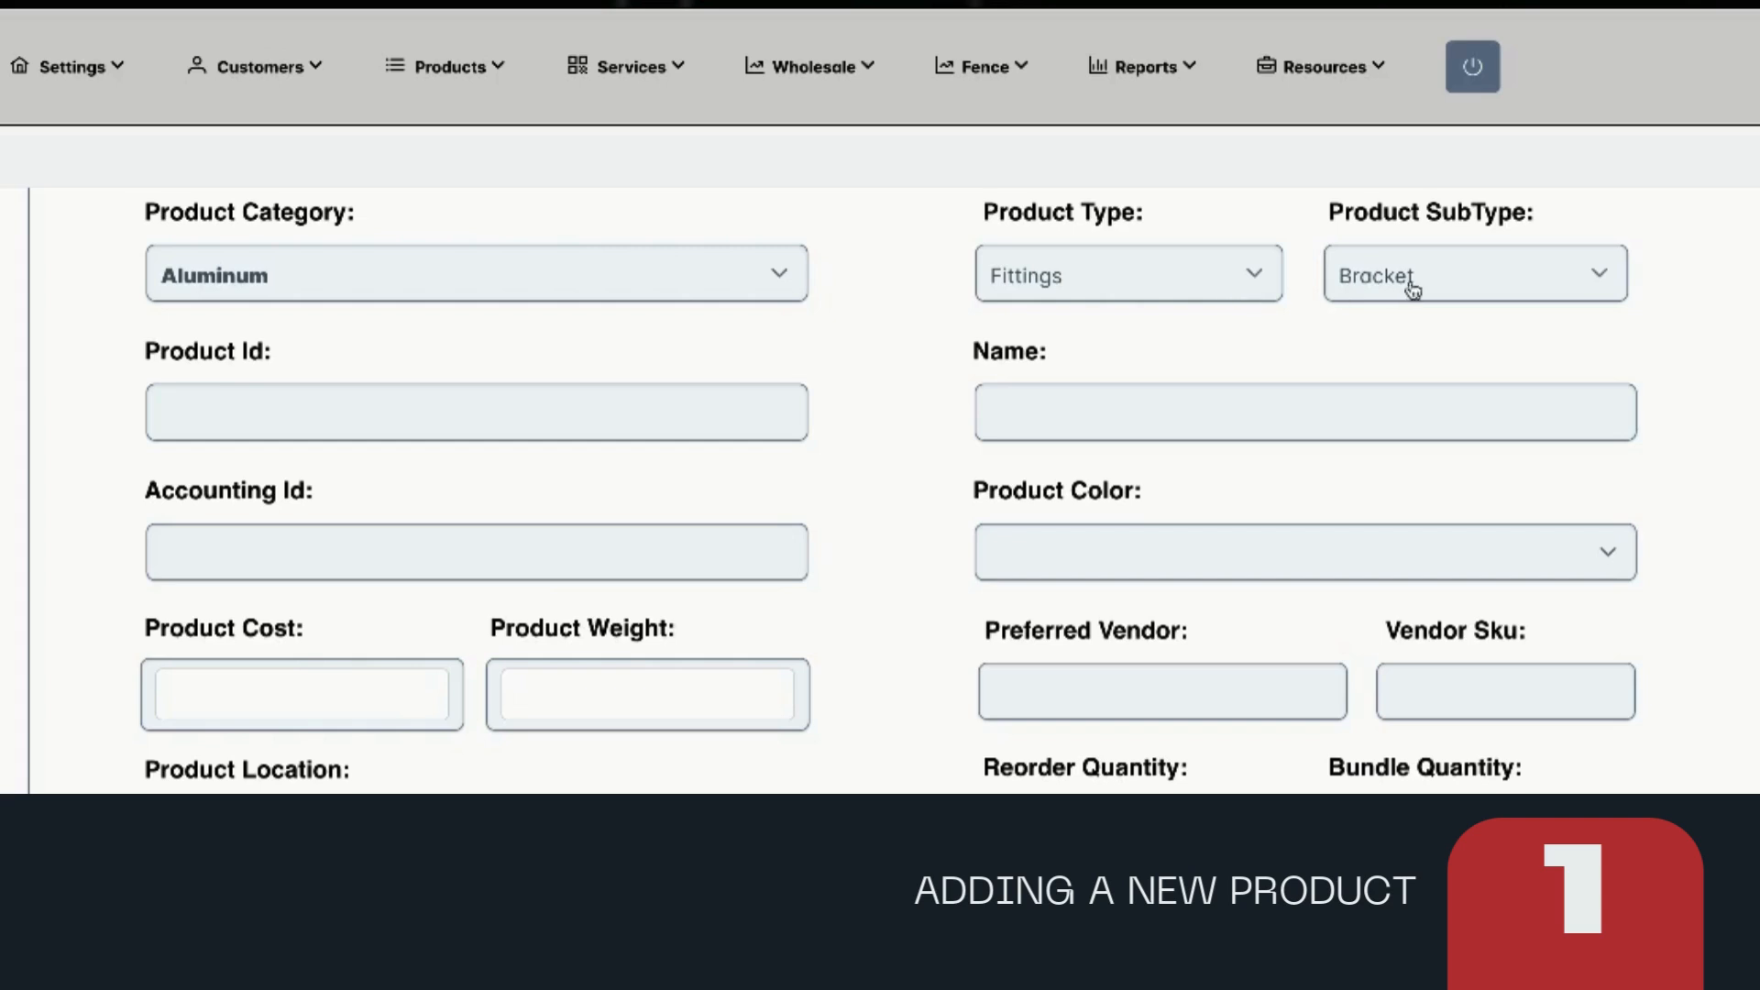
Change the product type to Hardware and the subtype to Hinge
click(1190, 291)
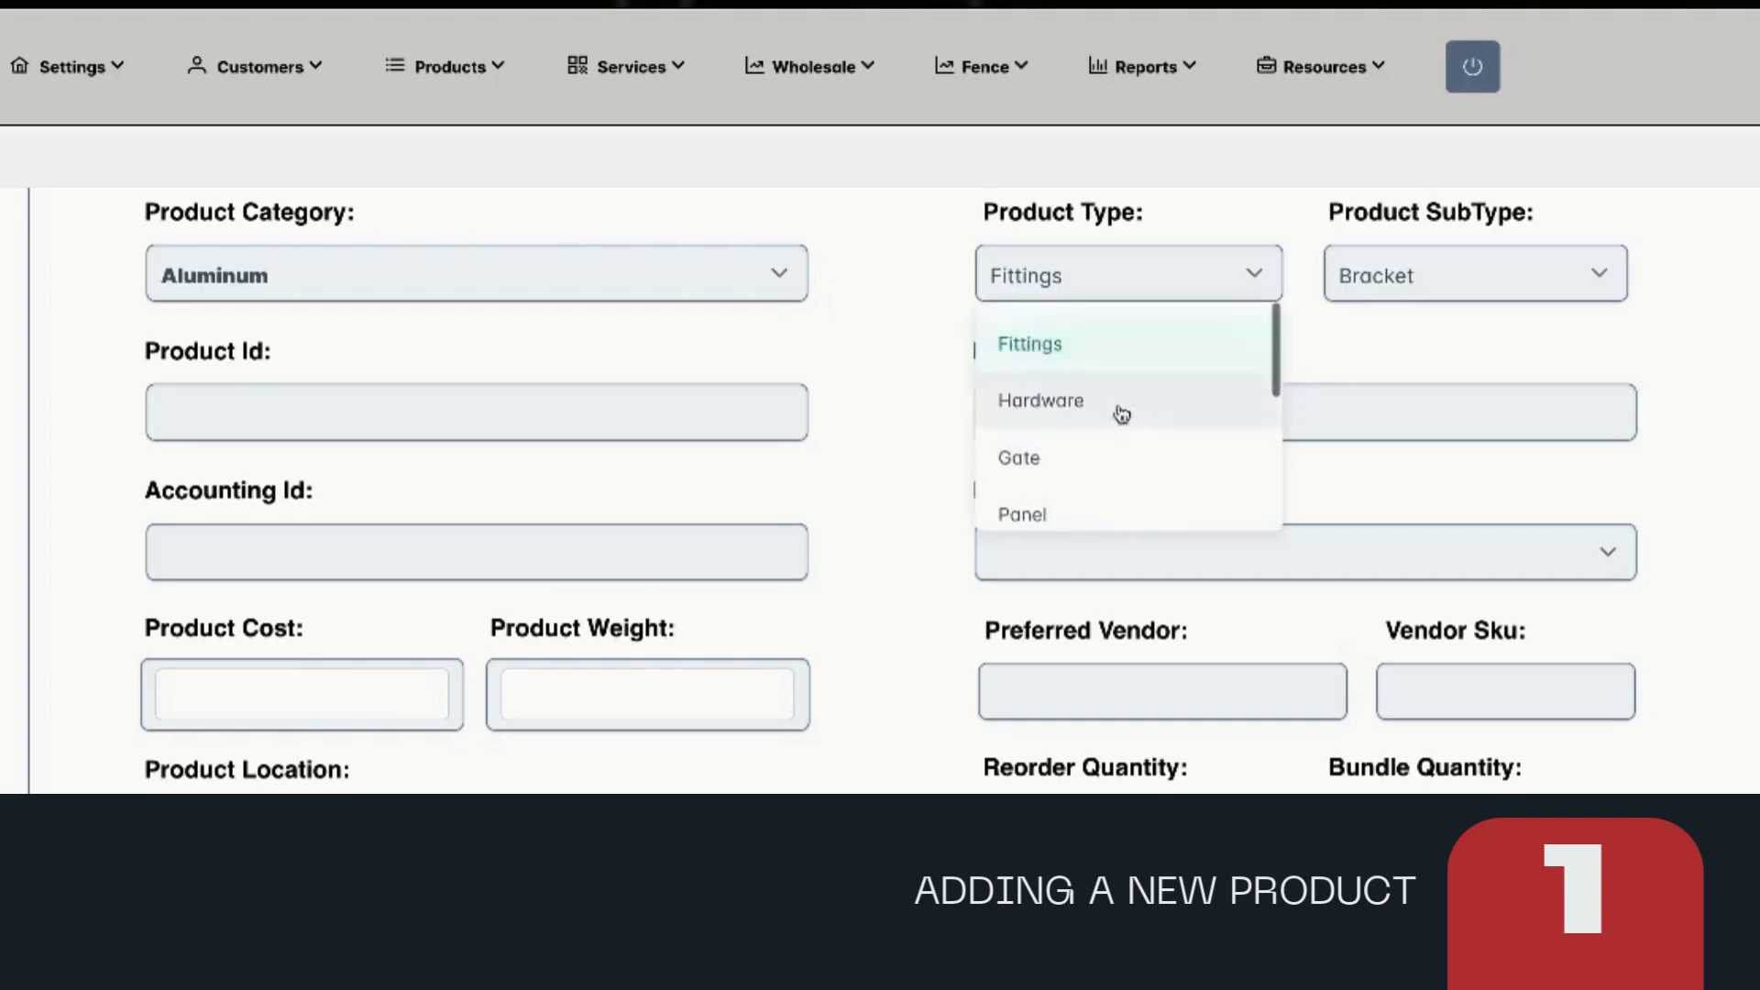
click(1119, 403)
click(1432, 284)
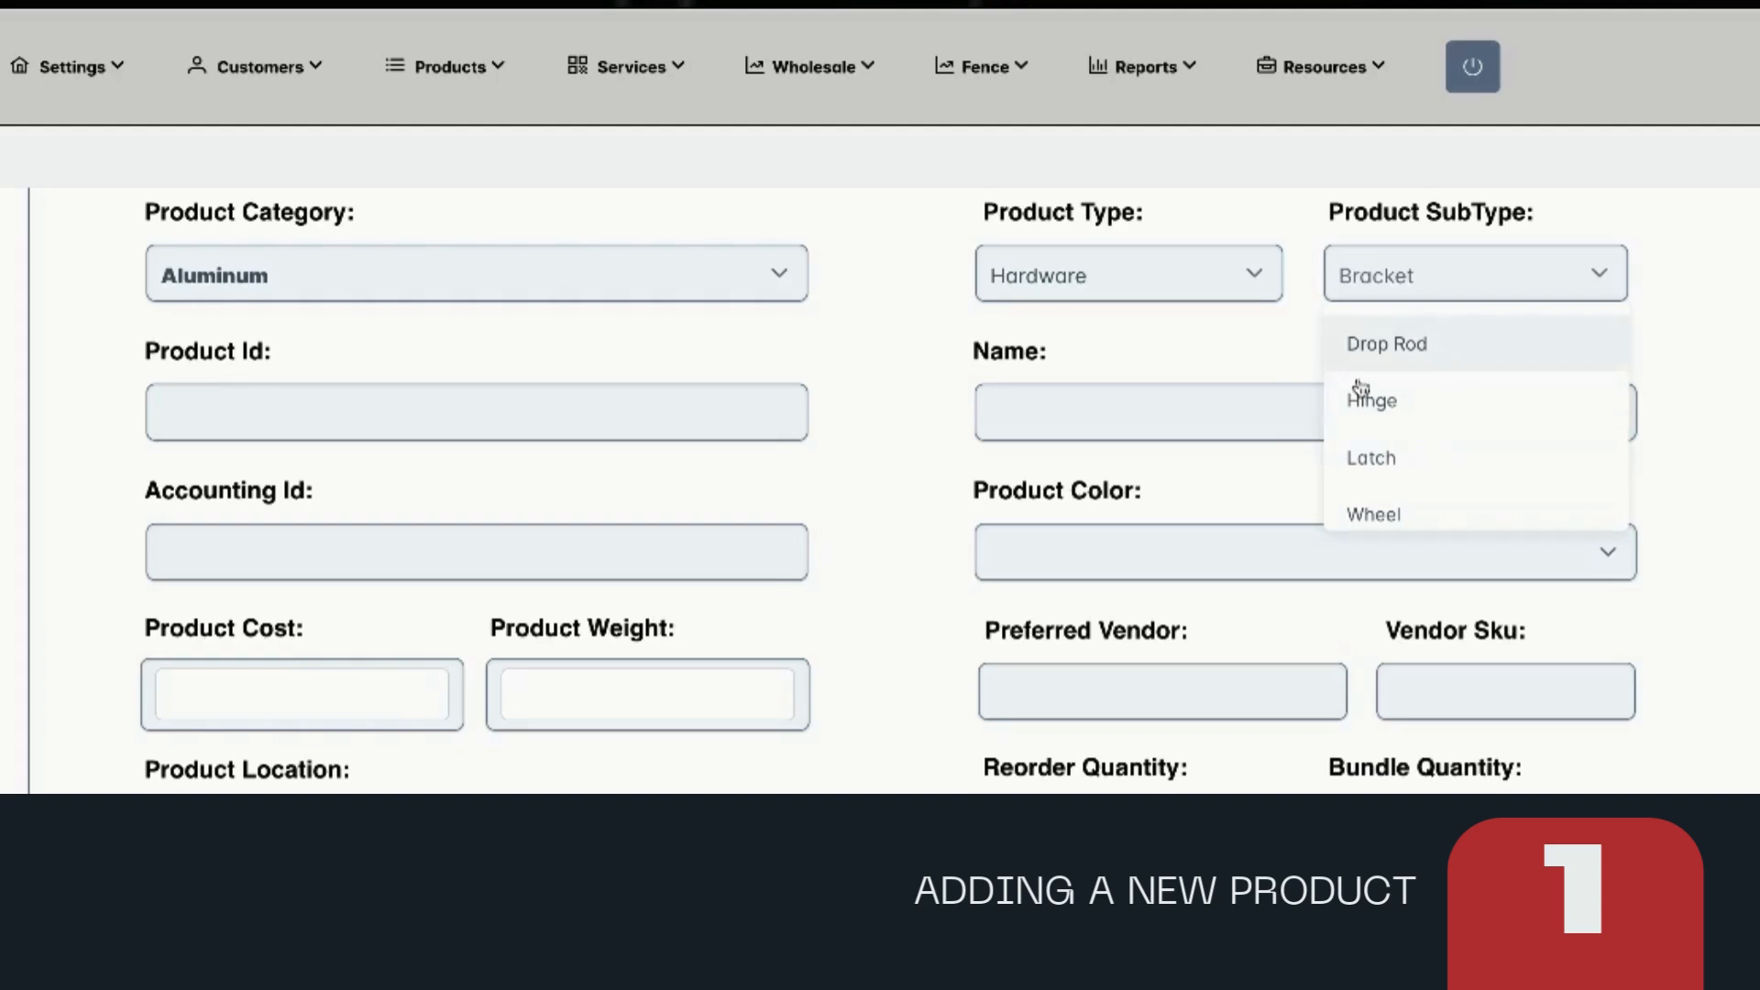
click(1406, 410)
Examine the product ID, accounting, vendor, SKU, reorder quantity and bundle quantity fields of the new product form
scroll(1277, 372, down, 2)
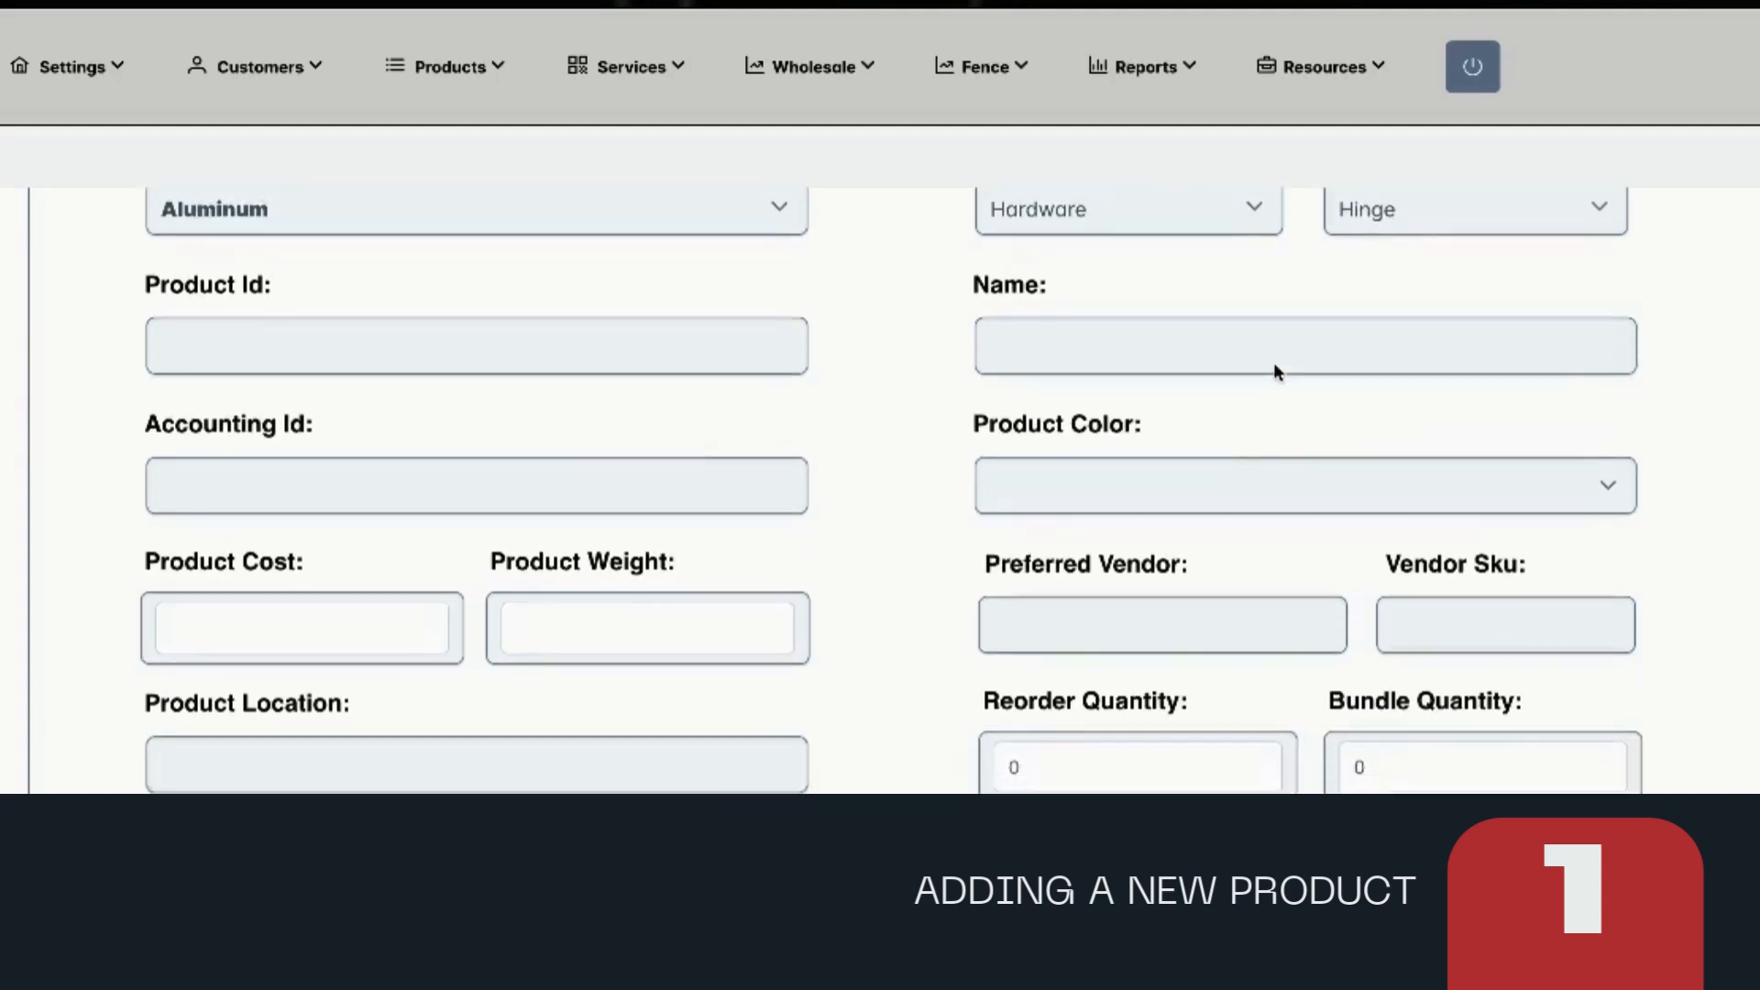
click(693, 261)
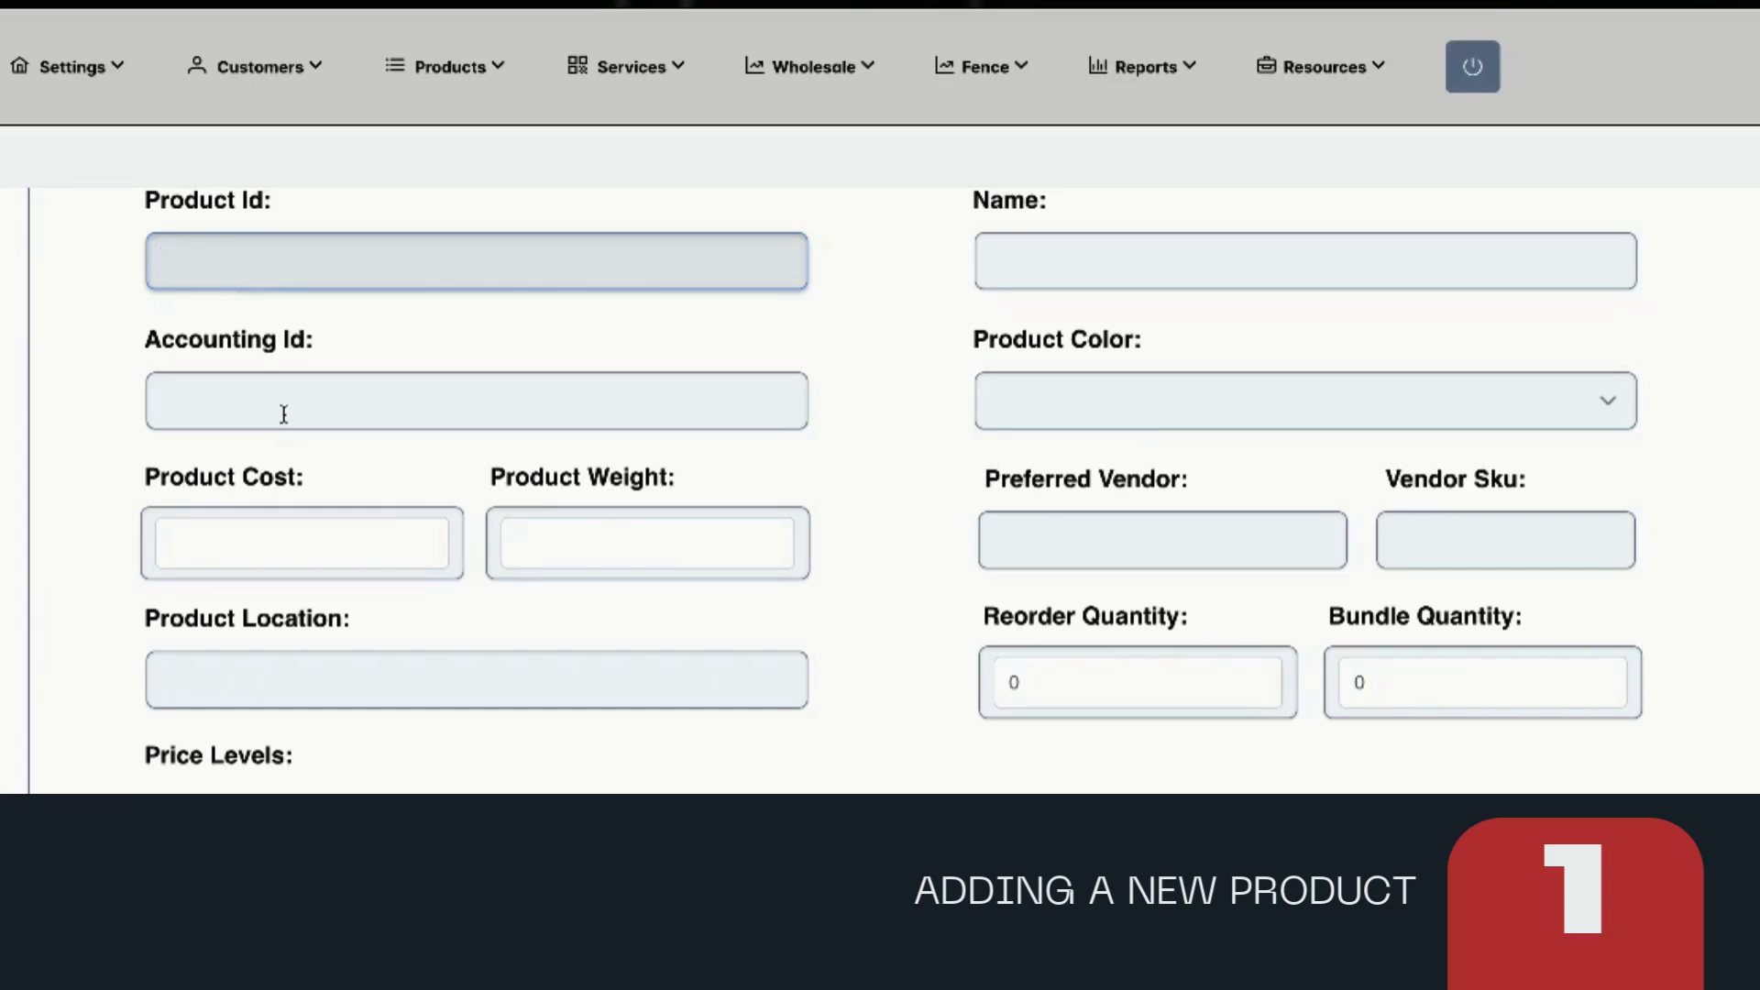
scroll(284, 414, down, 1)
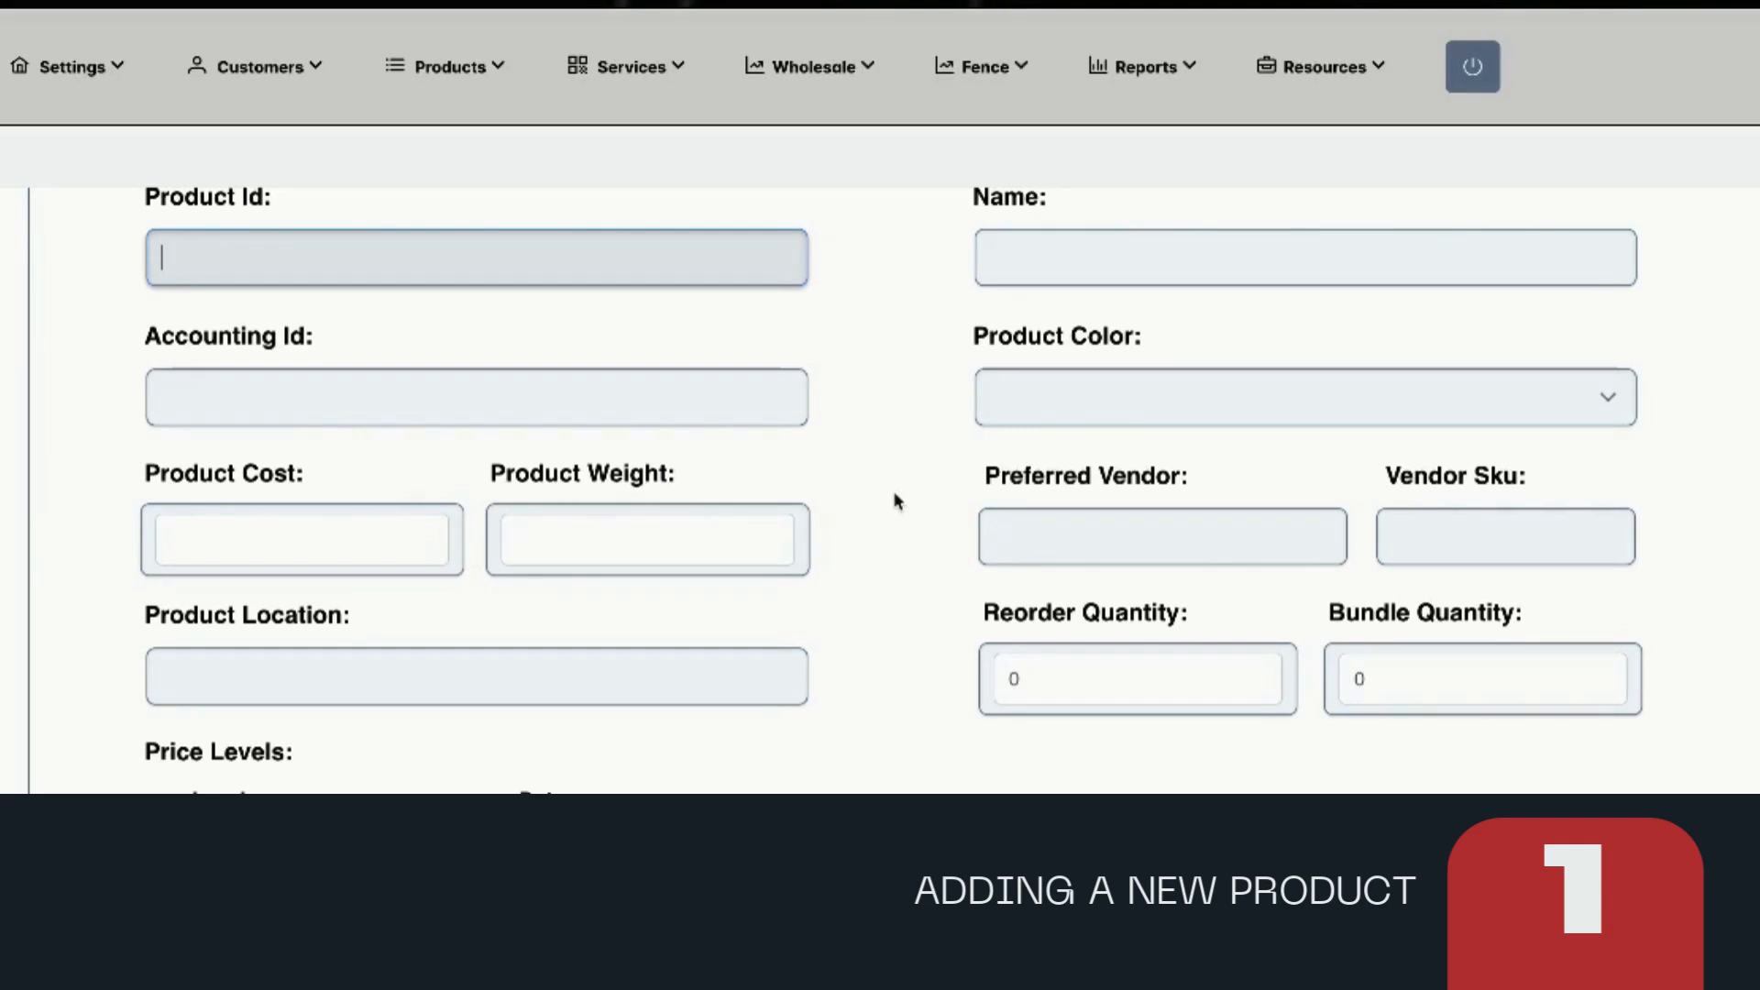
scroll(897, 499, down, 2)
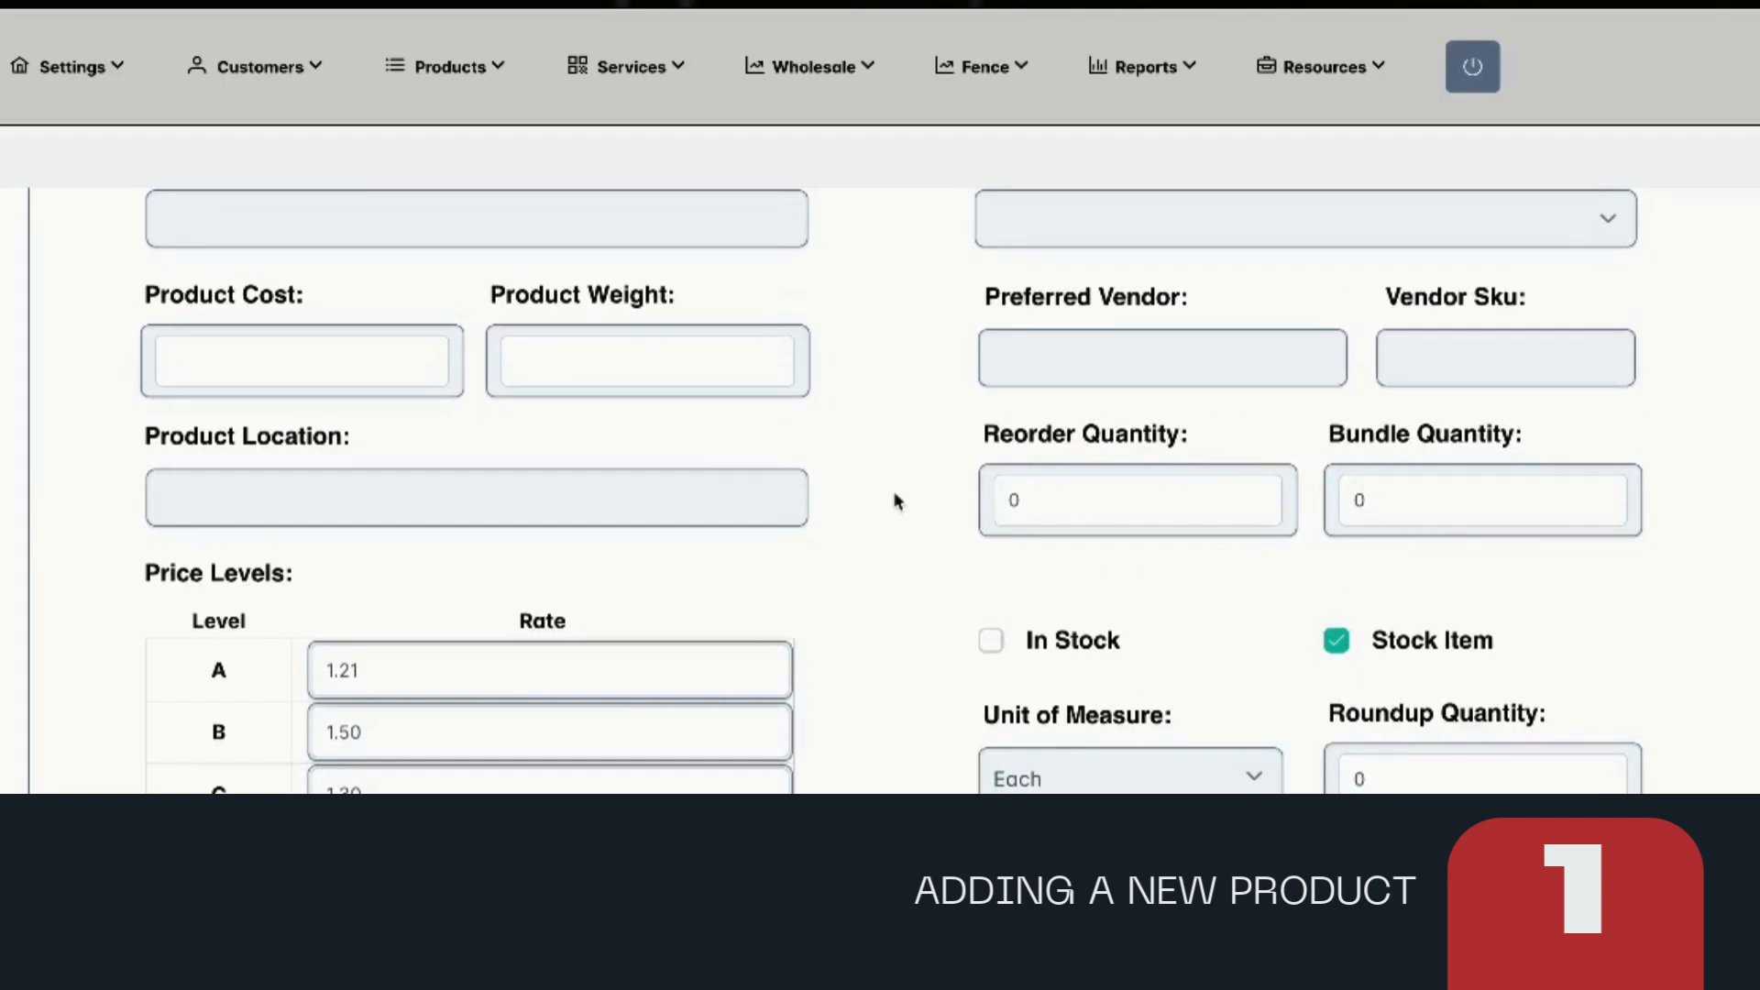
click(1044, 370)
click(1400, 359)
scroll(1263, 426, down, 2)
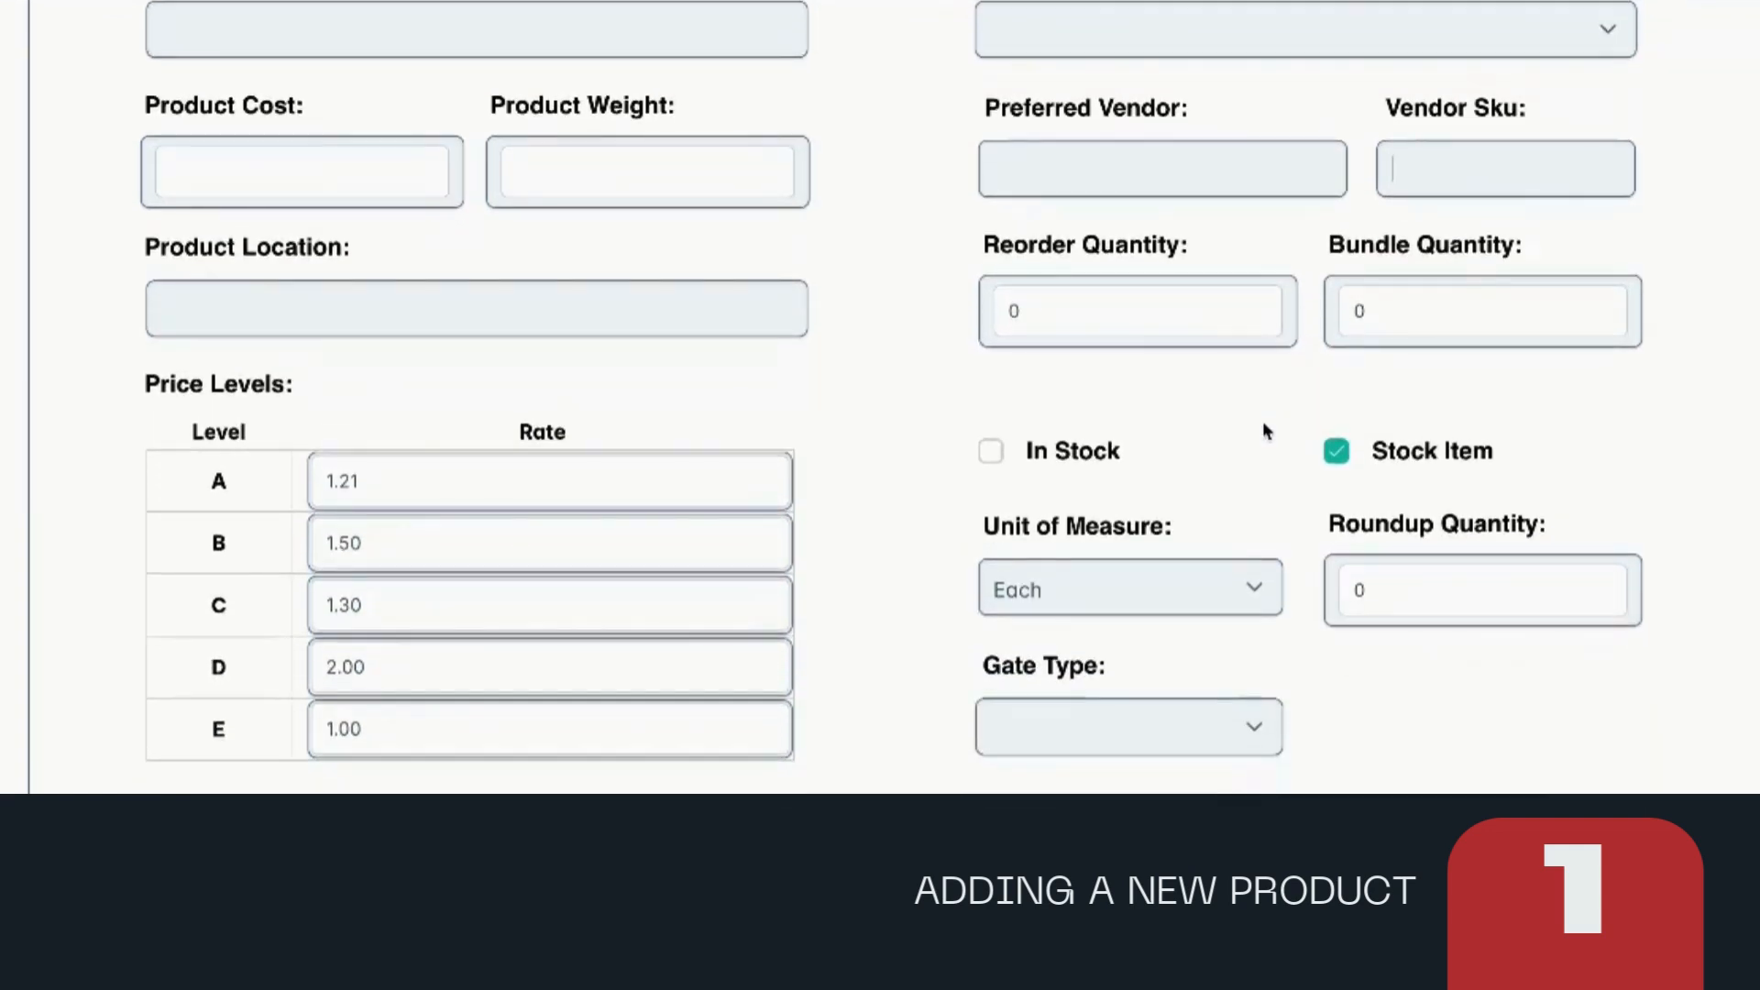
click(1140, 320)
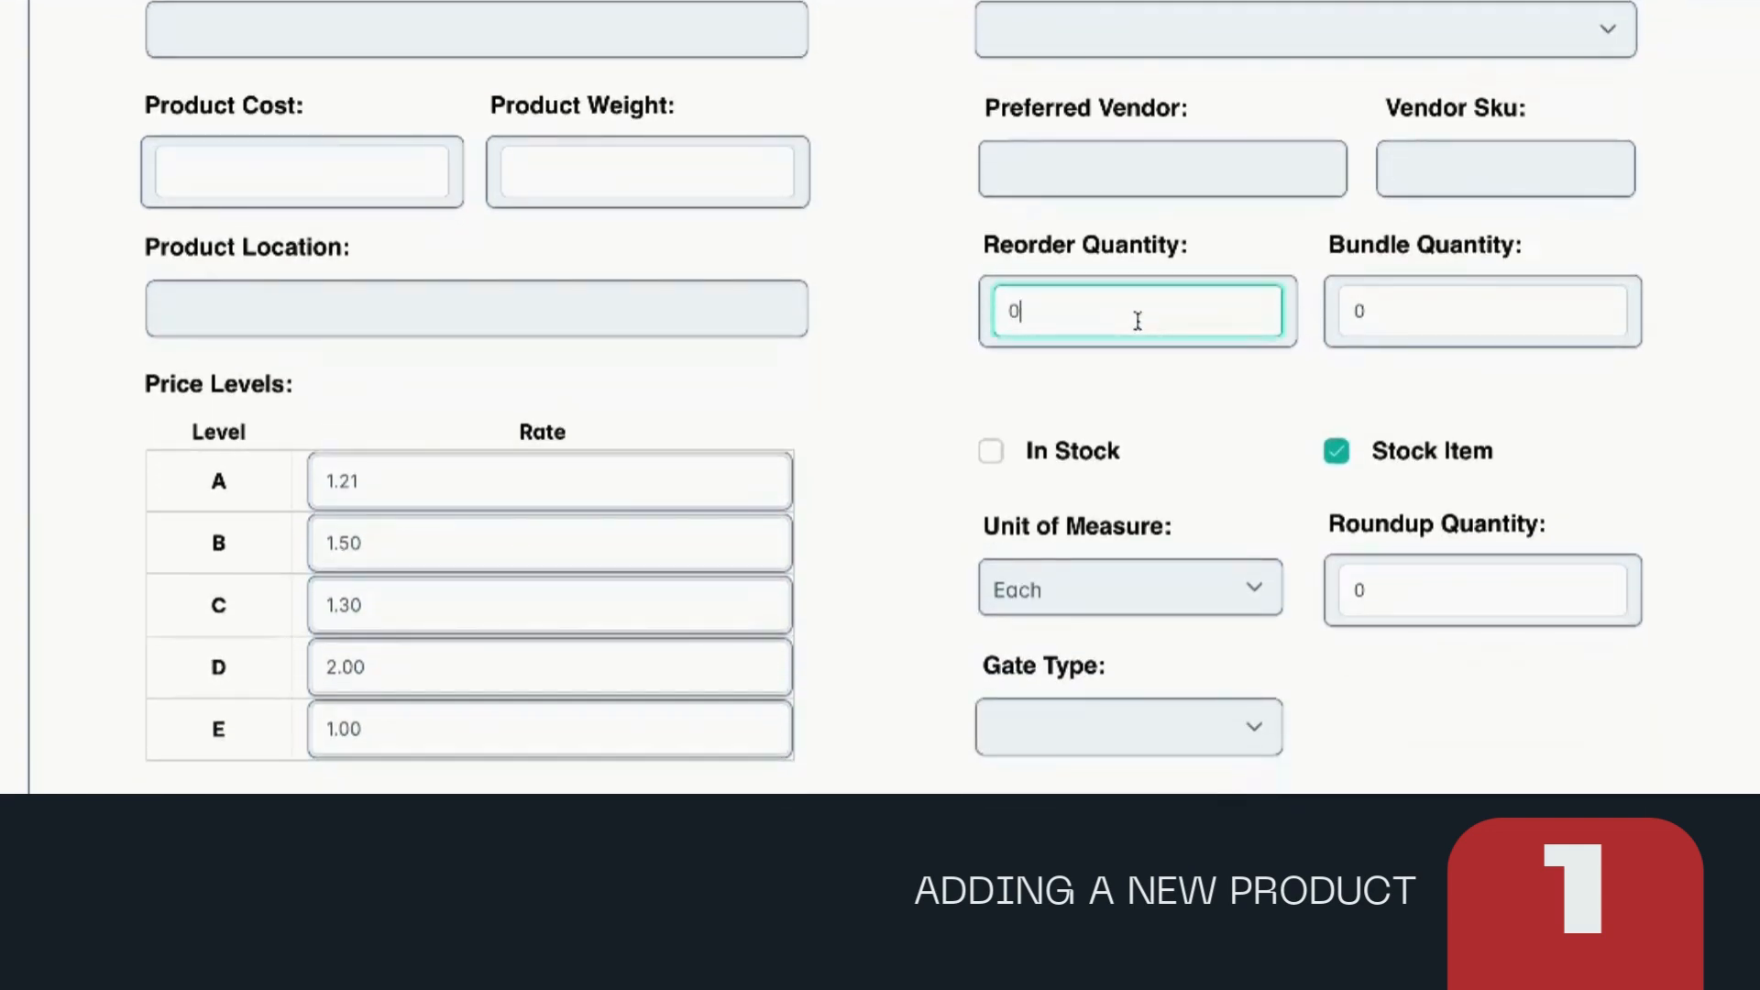
click(1375, 317)
scroll(1381, 316, down, 1)
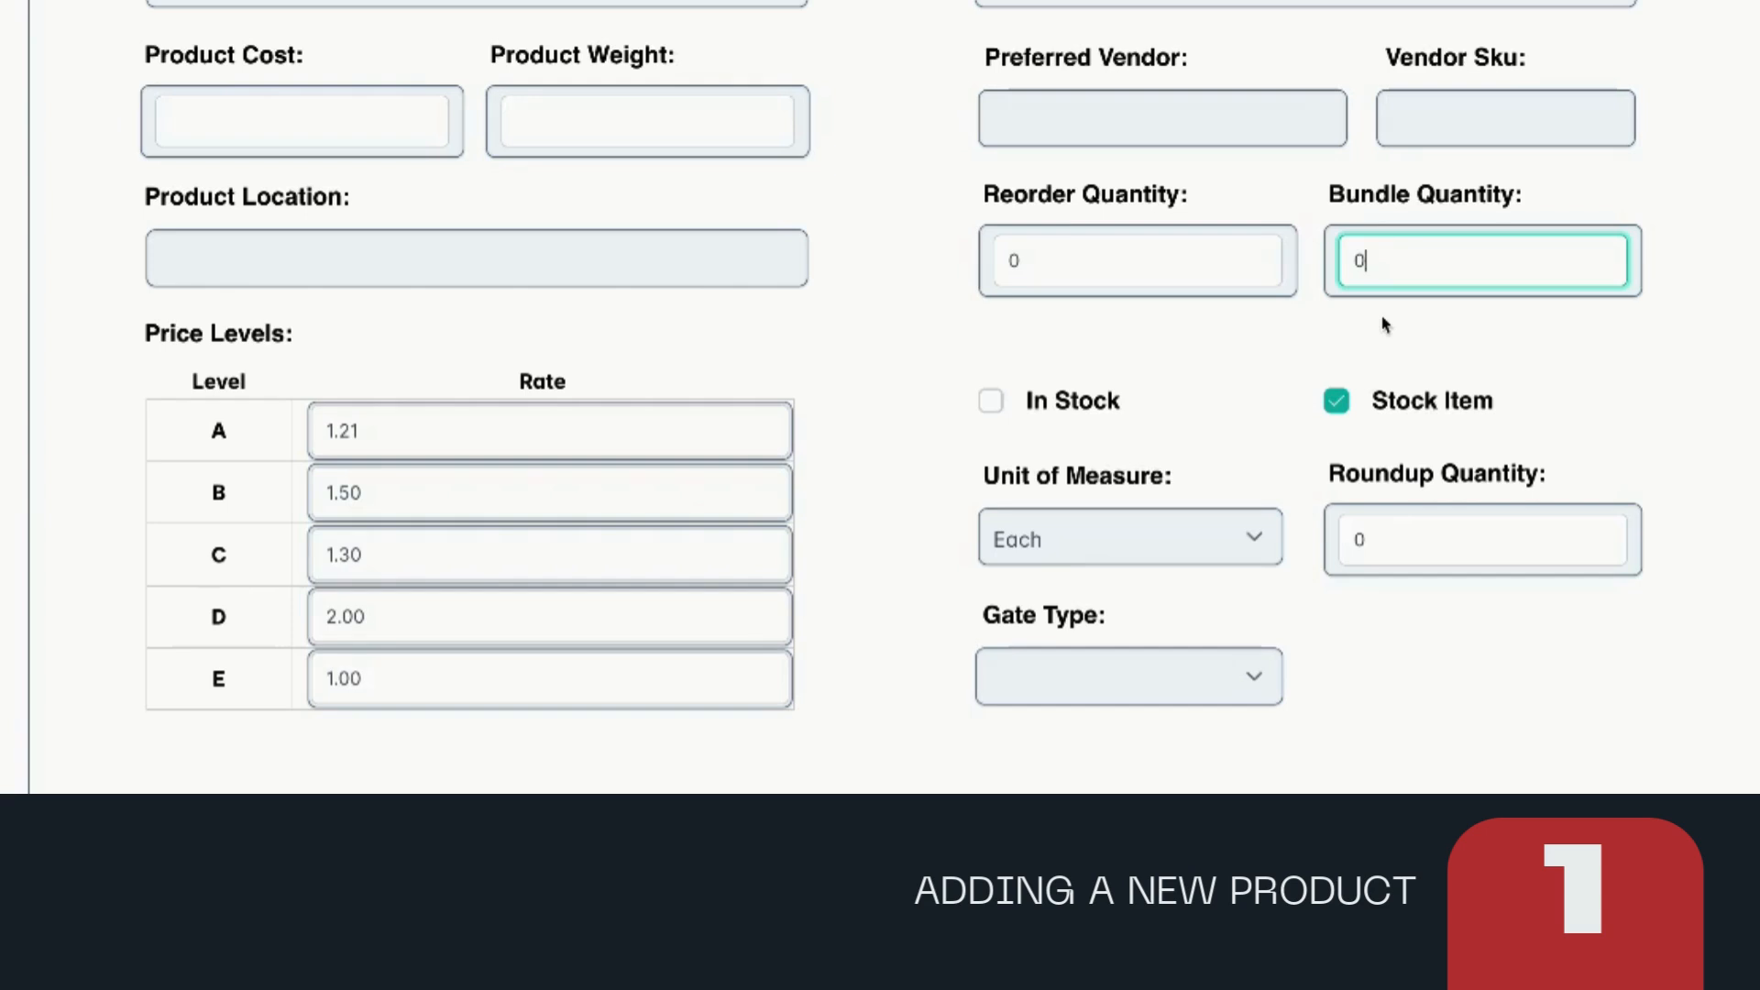
scroll(1424, 433, down, 1)
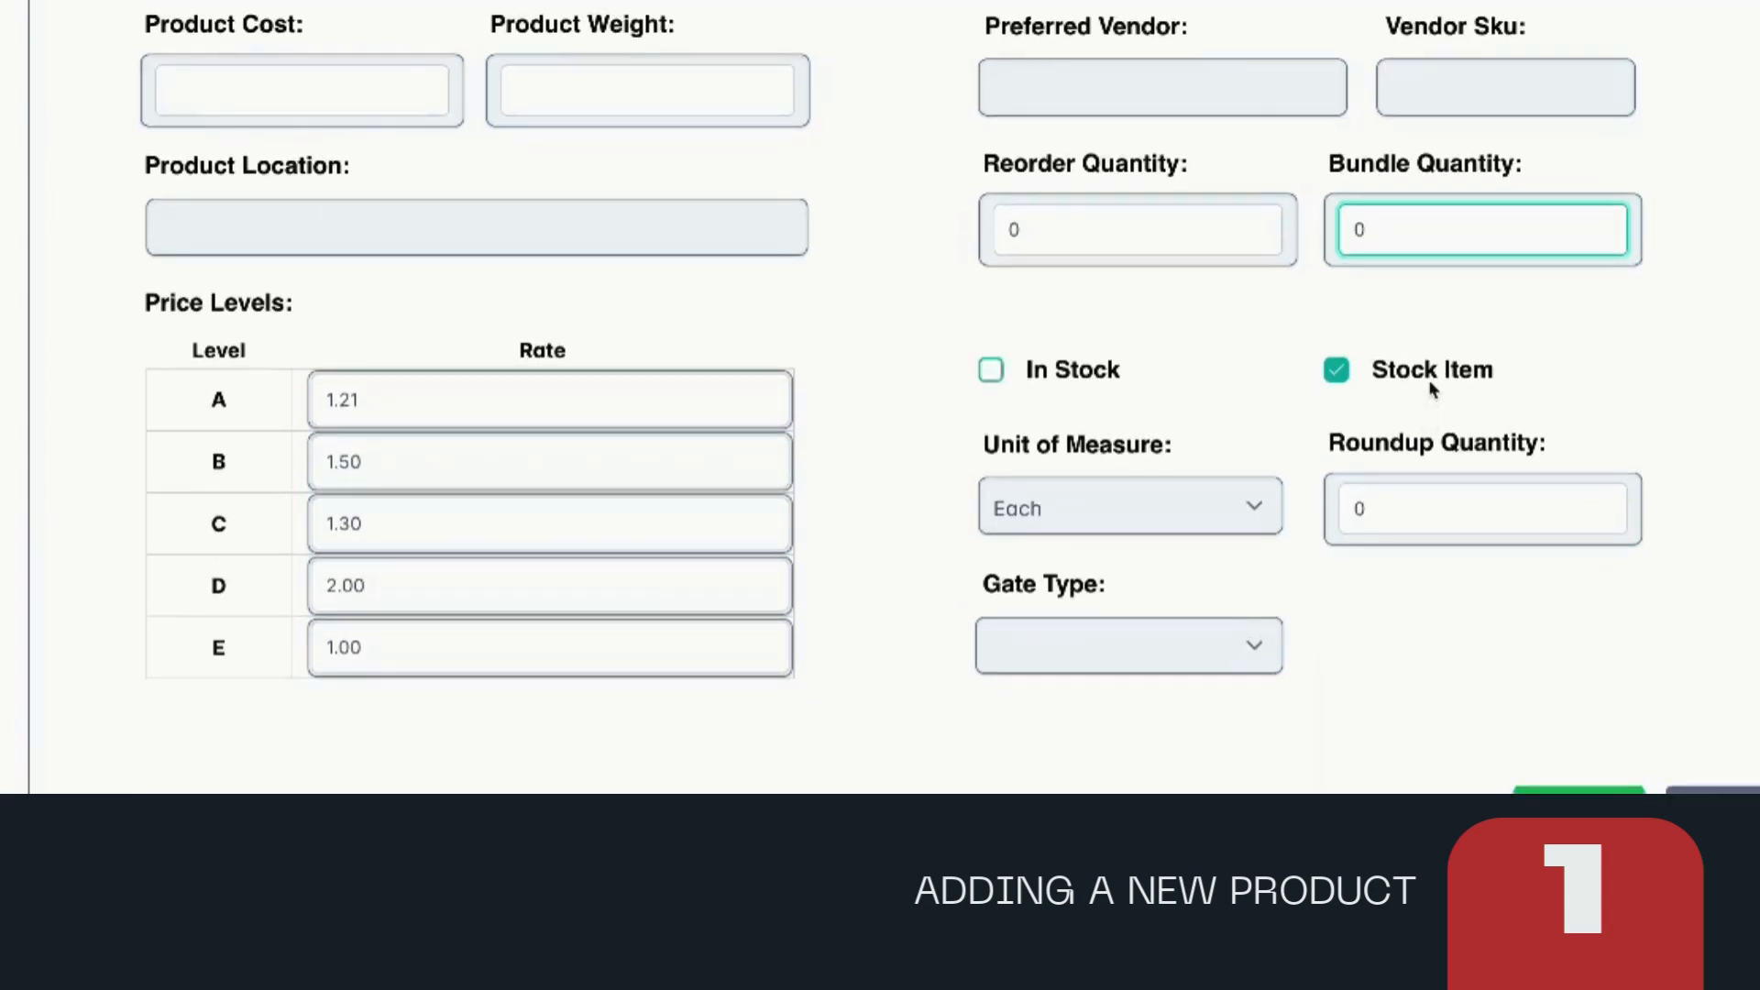
Toggle the Stock Item option off and on again, and mark the product as In Stock
click(1338, 371)
click(1337, 371)
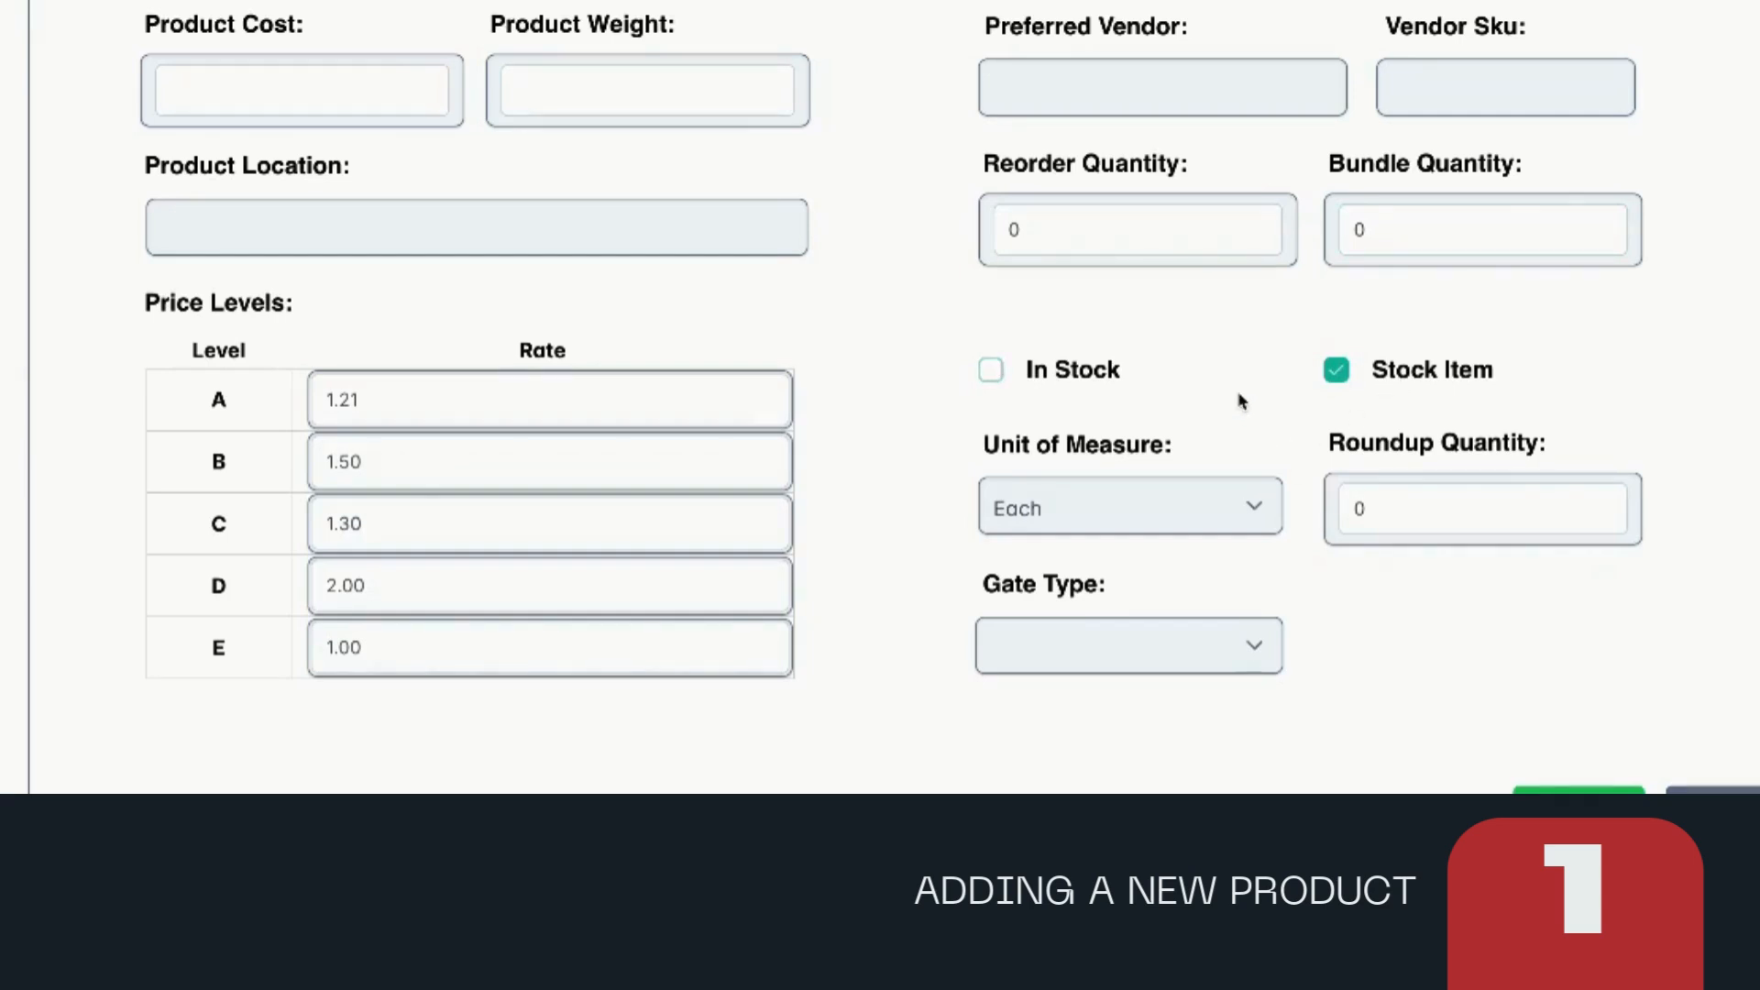
click(987, 378)
scroll(955, 414, up, 1)
scroll(954, 414, down, 1)
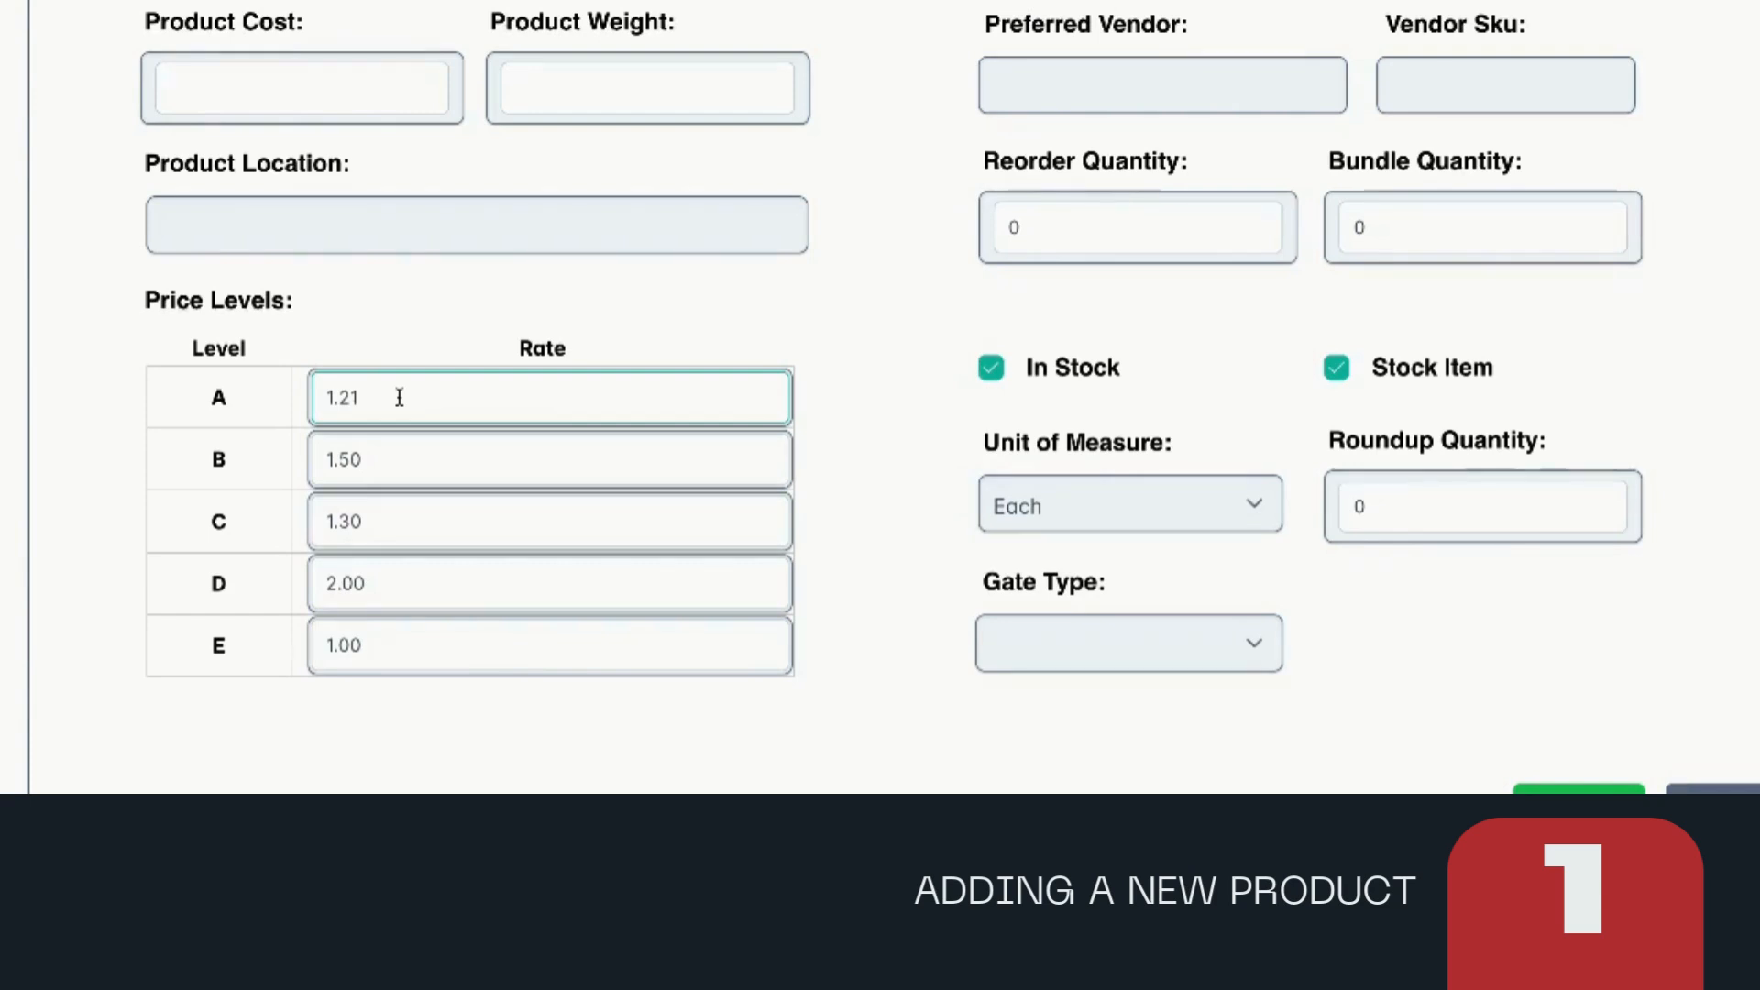
scroll(398, 397, up, 1)
scroll(399, 400, down, 1)
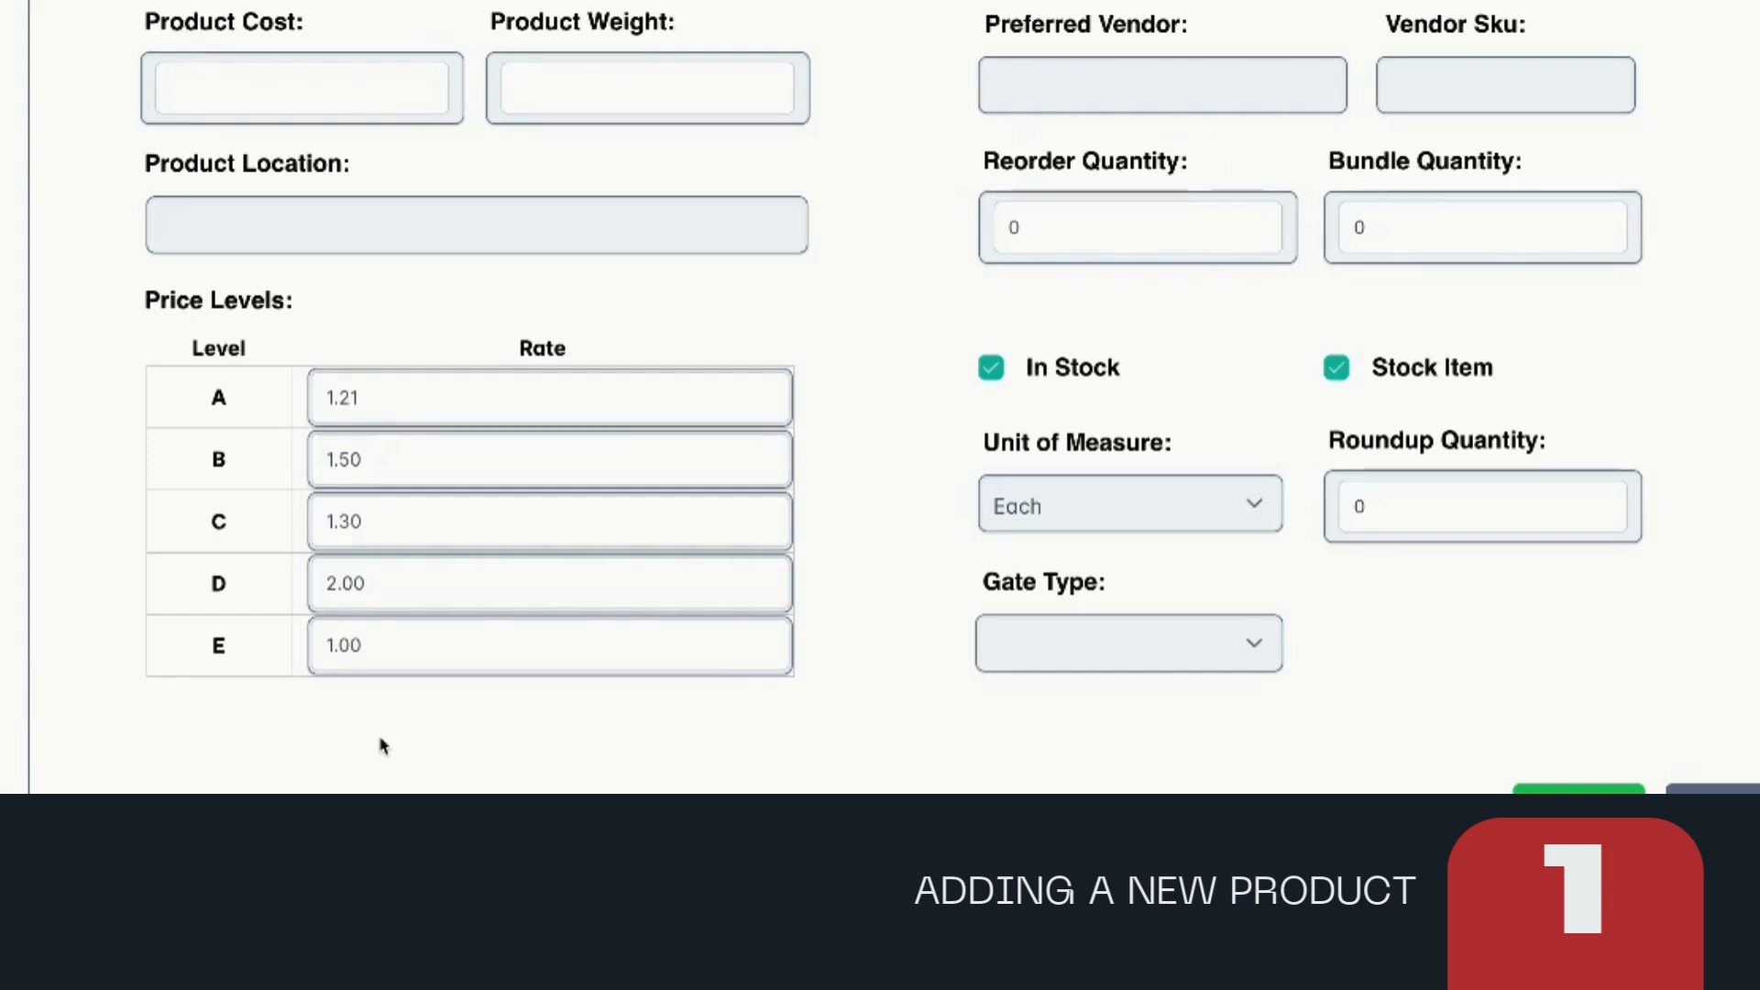
Open the list of existing products for editing and look through its entries
scroll(384, 746, up, 5)
scroll(454, 412, up, 1)
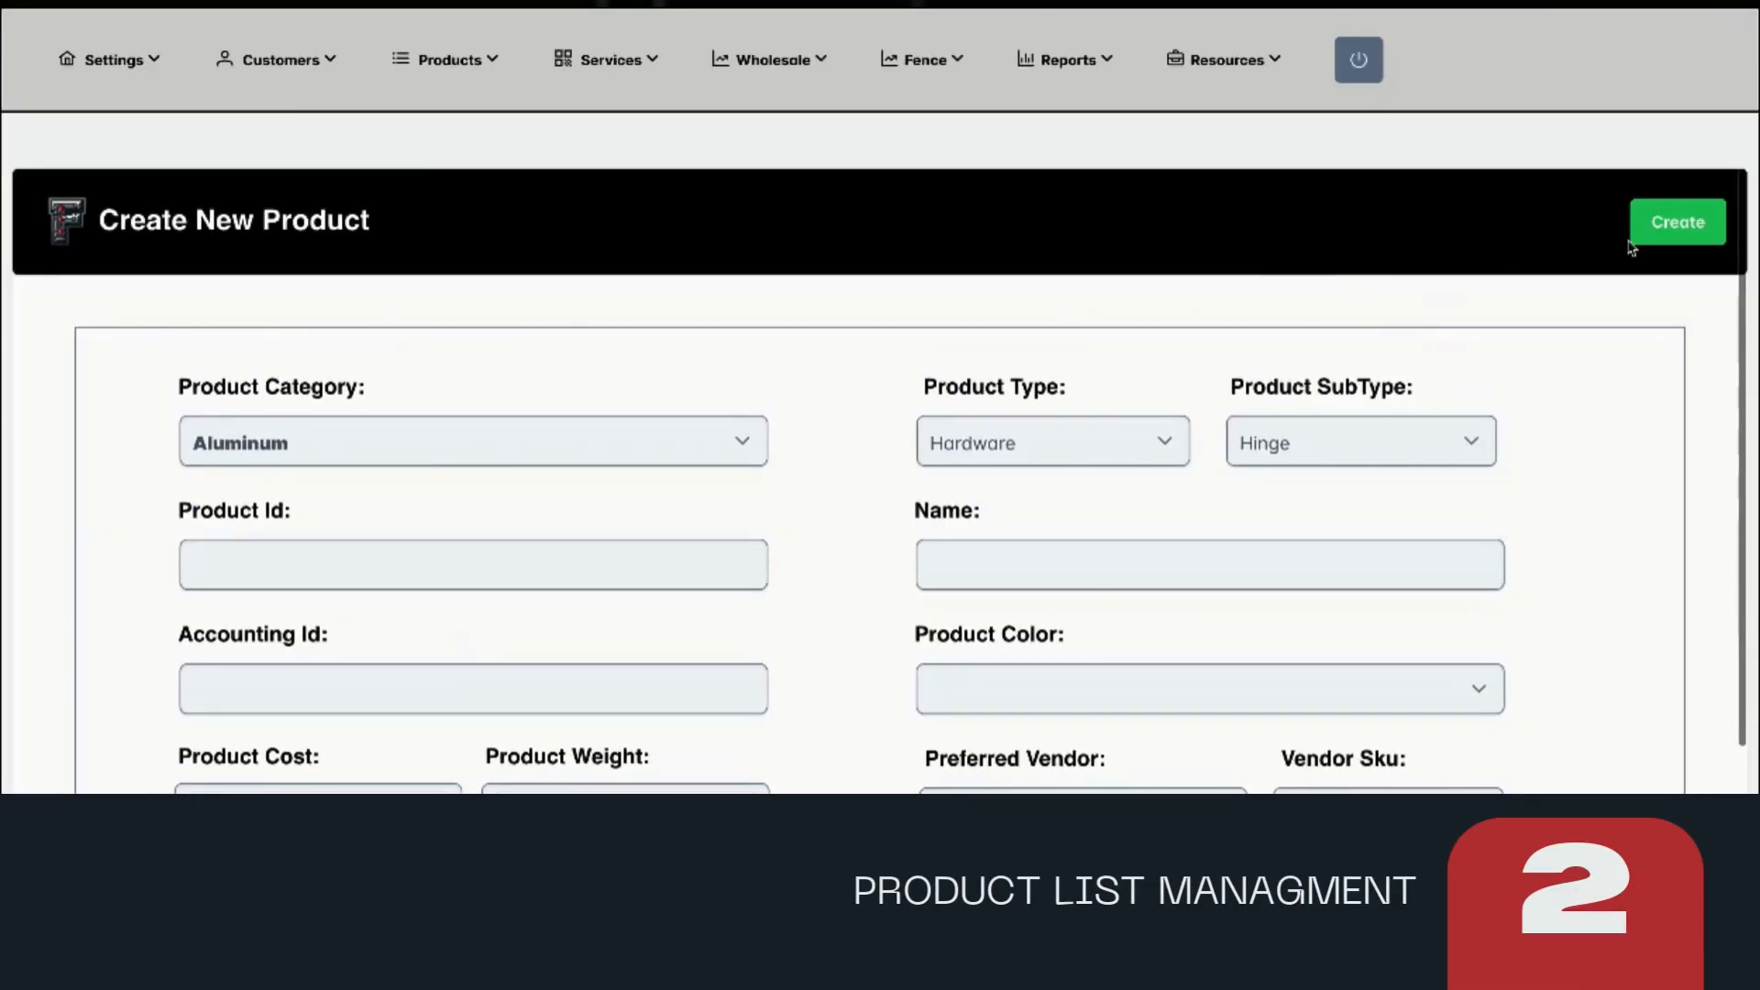
click(477, 62)
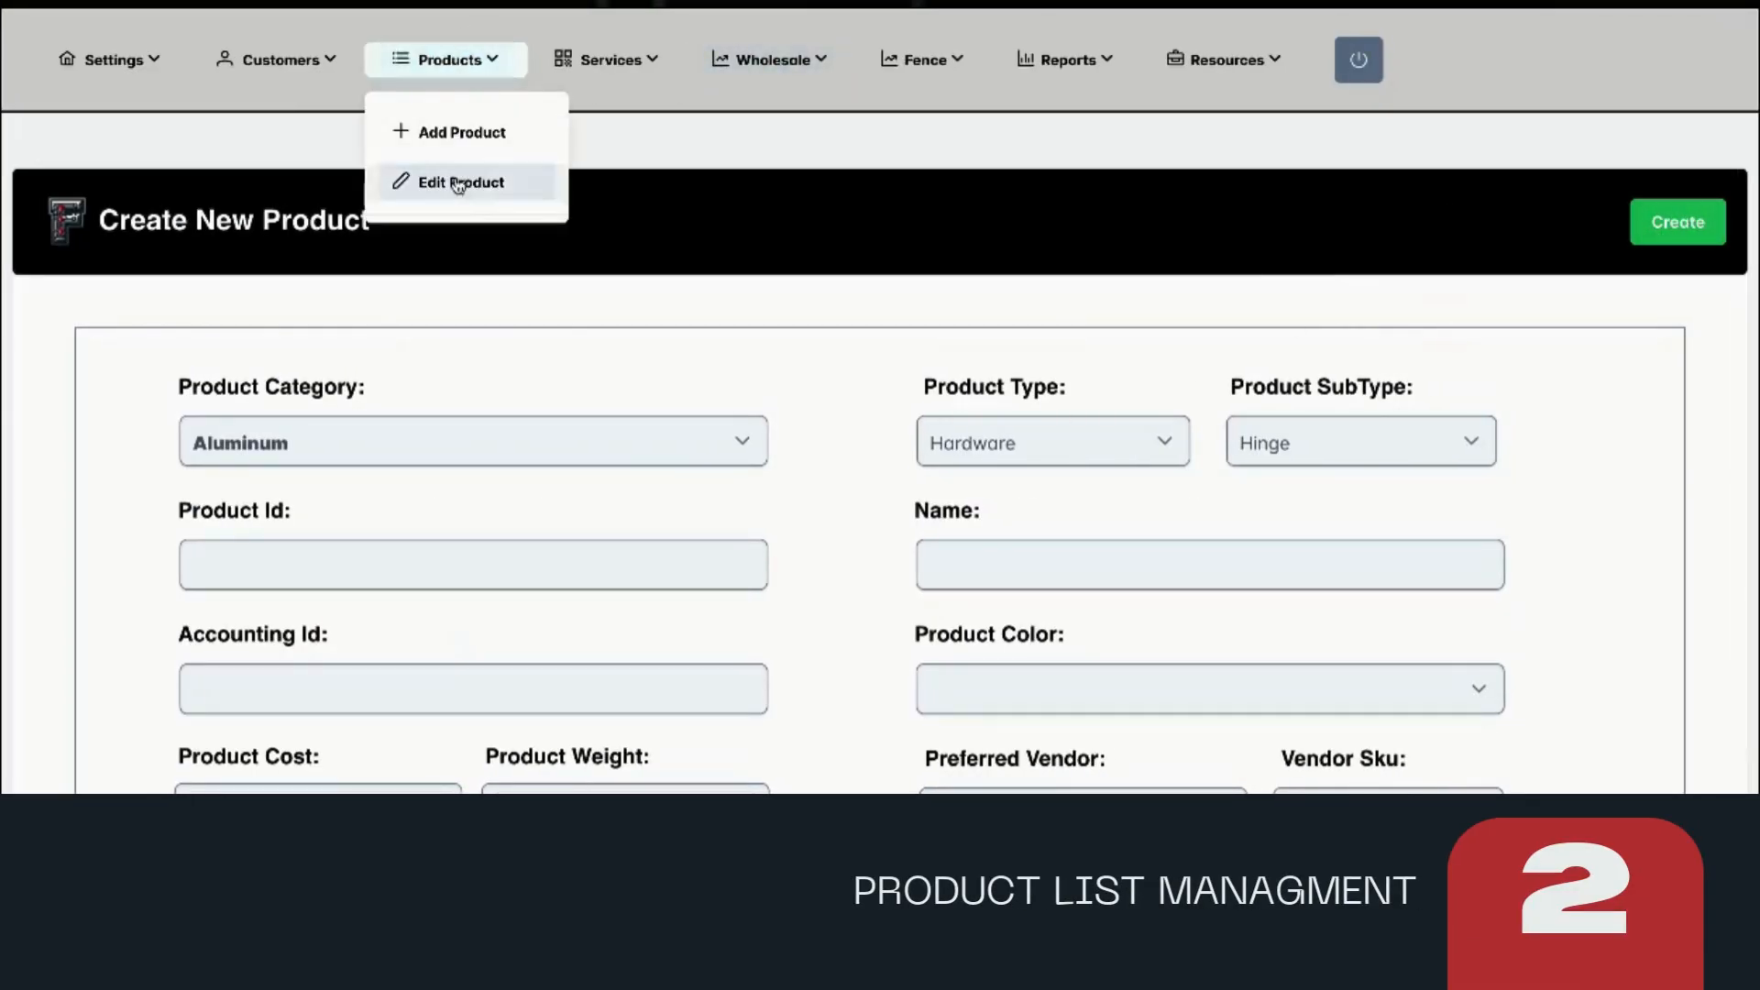
click(454, 180)
scroll(701, 440, down, 3)
scroll(706, 455, down, 2)
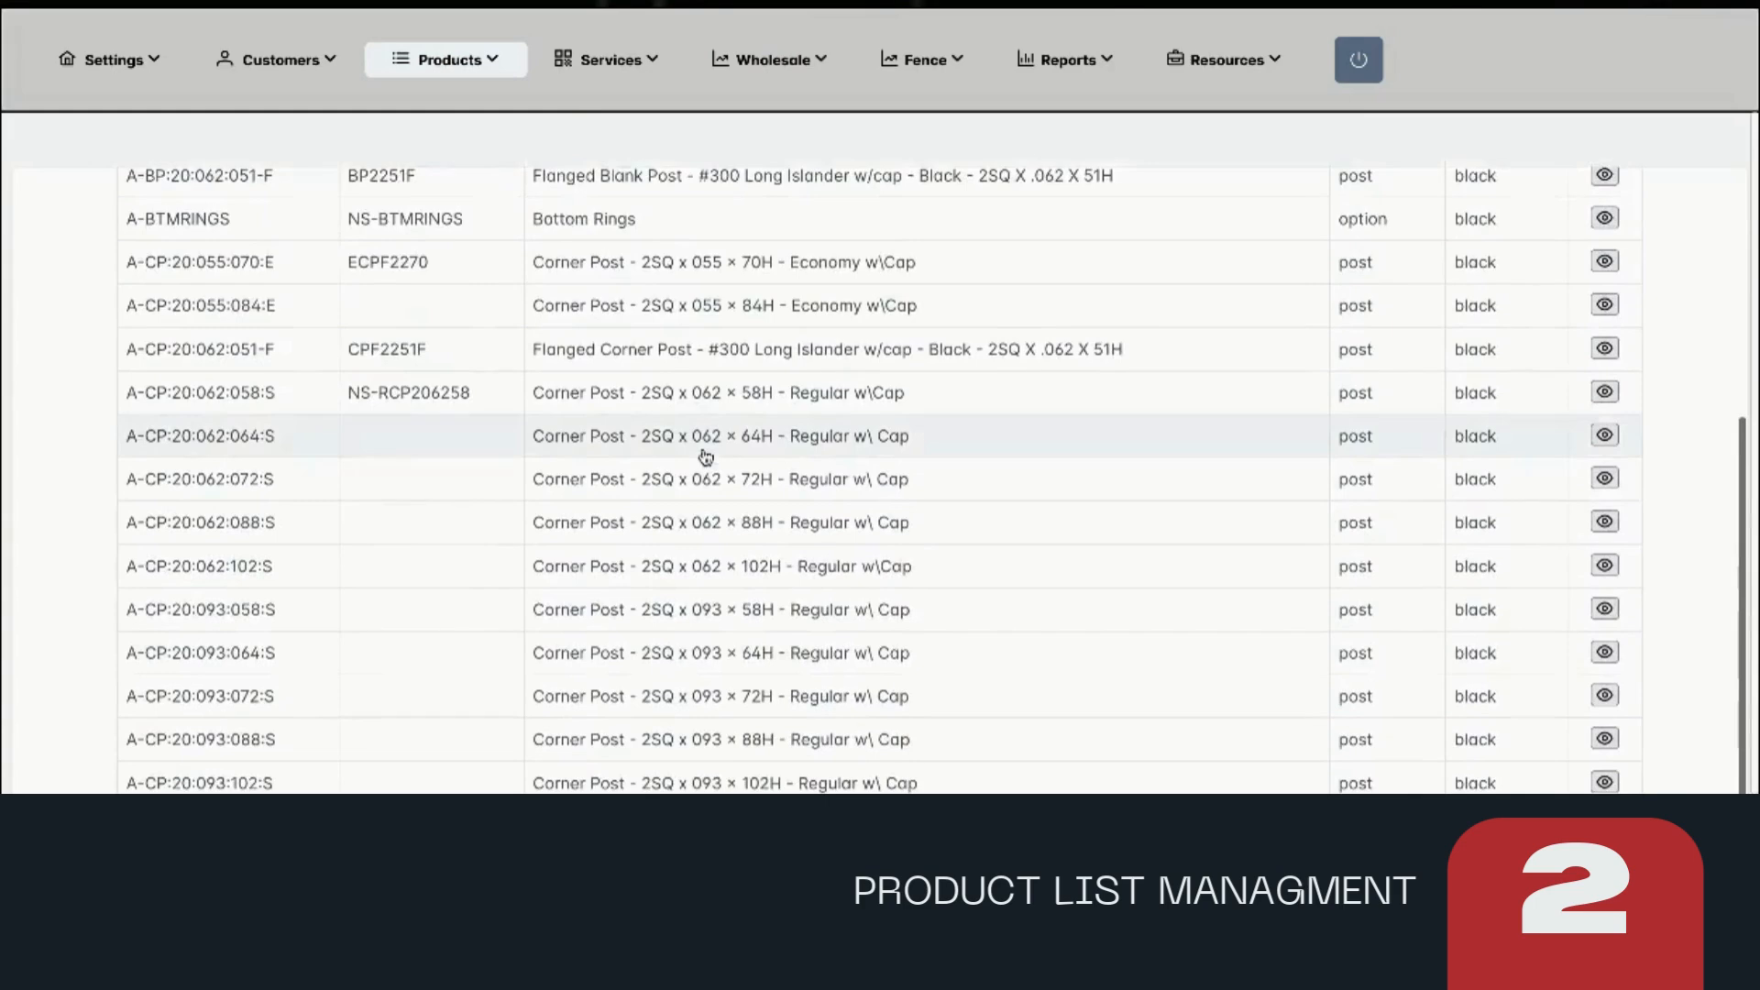
scroll(706, 455, up, 5)
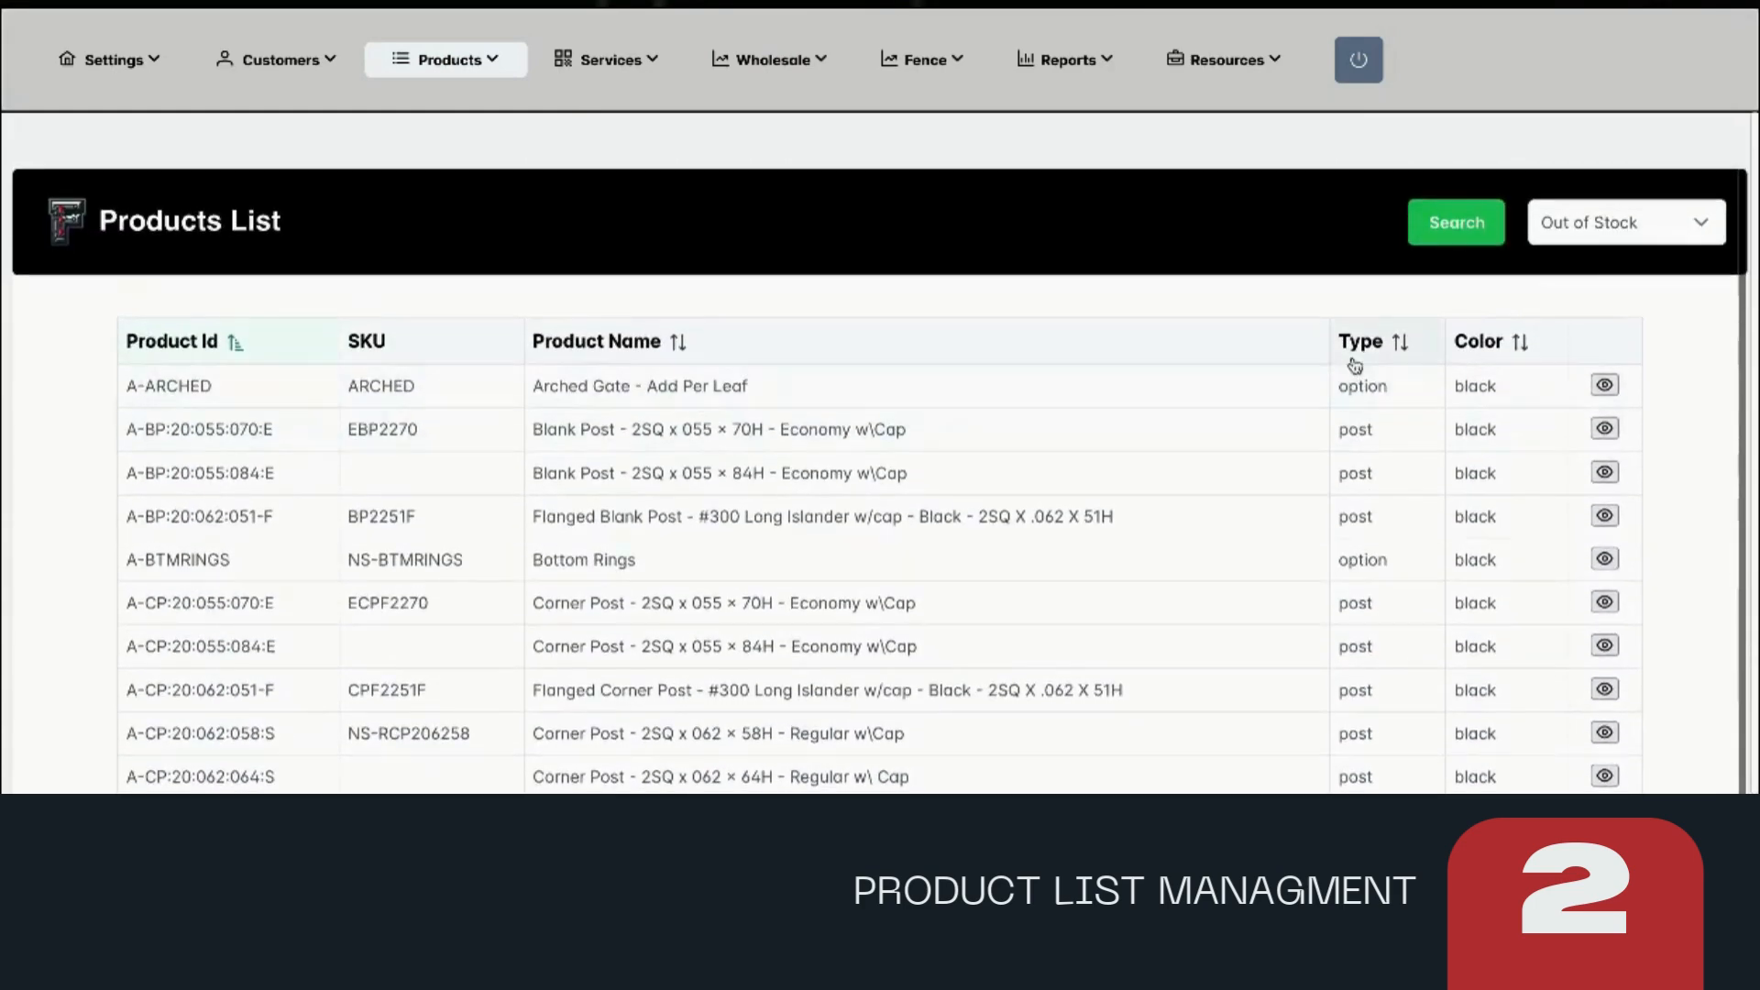
Filter the products list to Stock Items and look through the entries
click(1628, 223)
click(1641, 275)
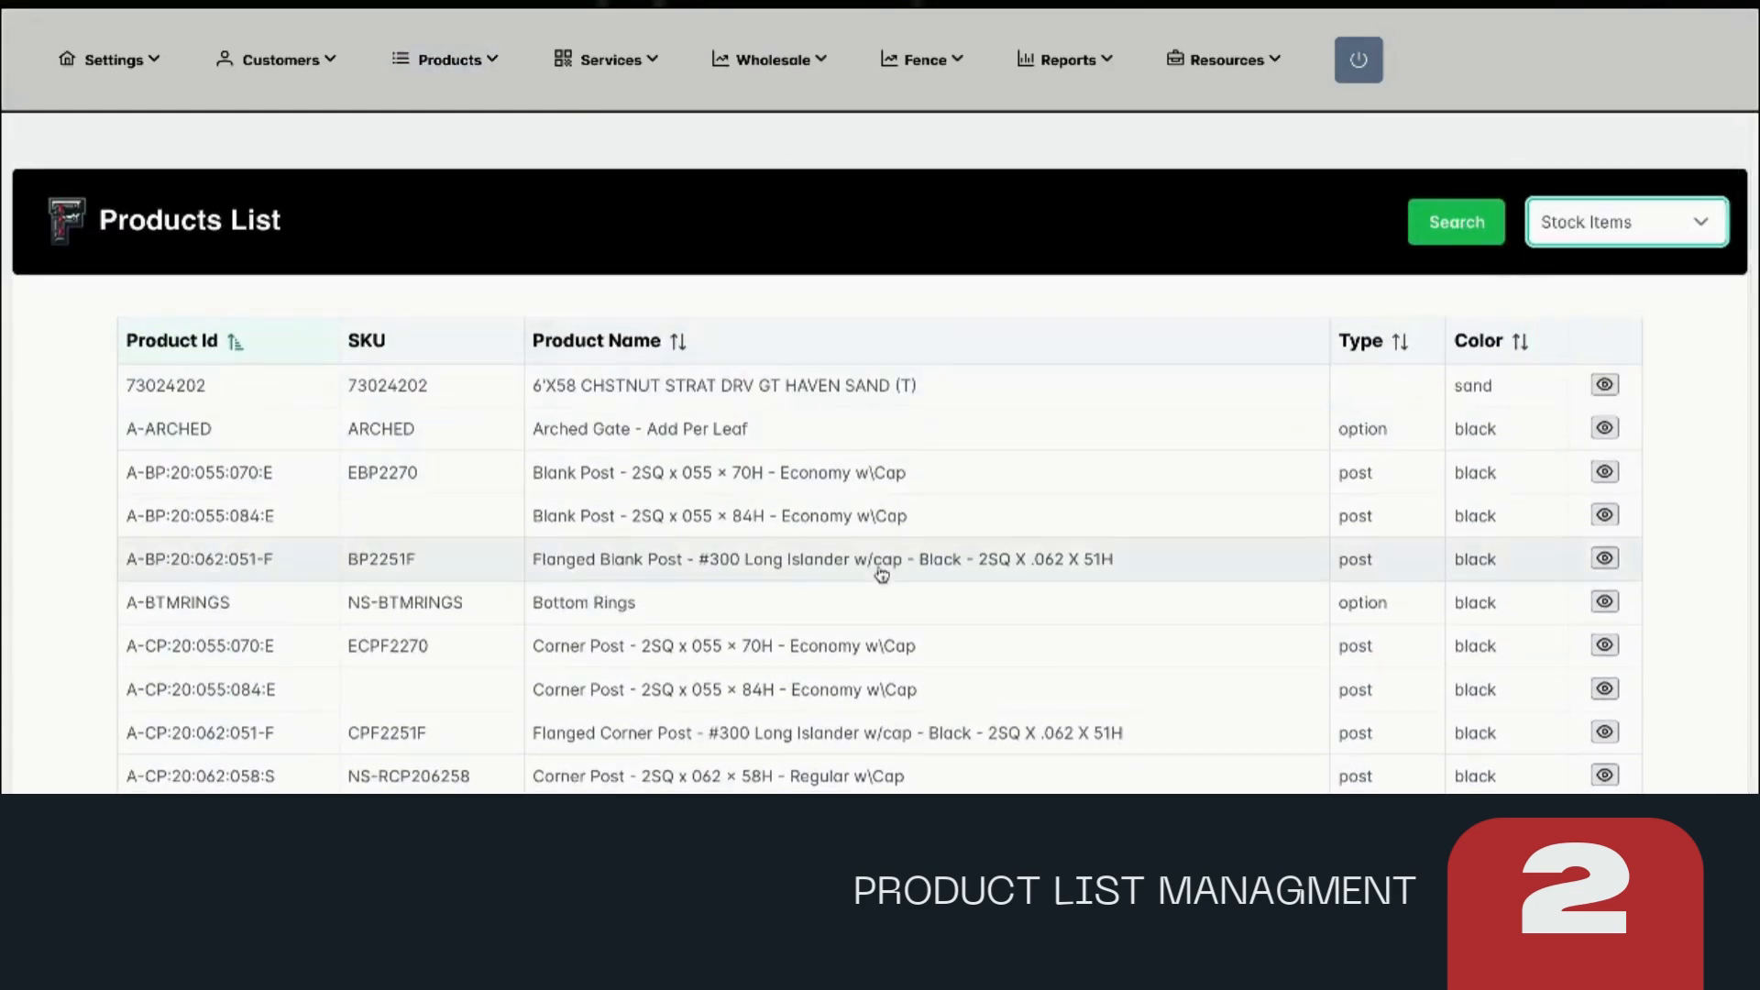
scroll(888, 562, down, 3)
scroll(885, 569, up, 4)
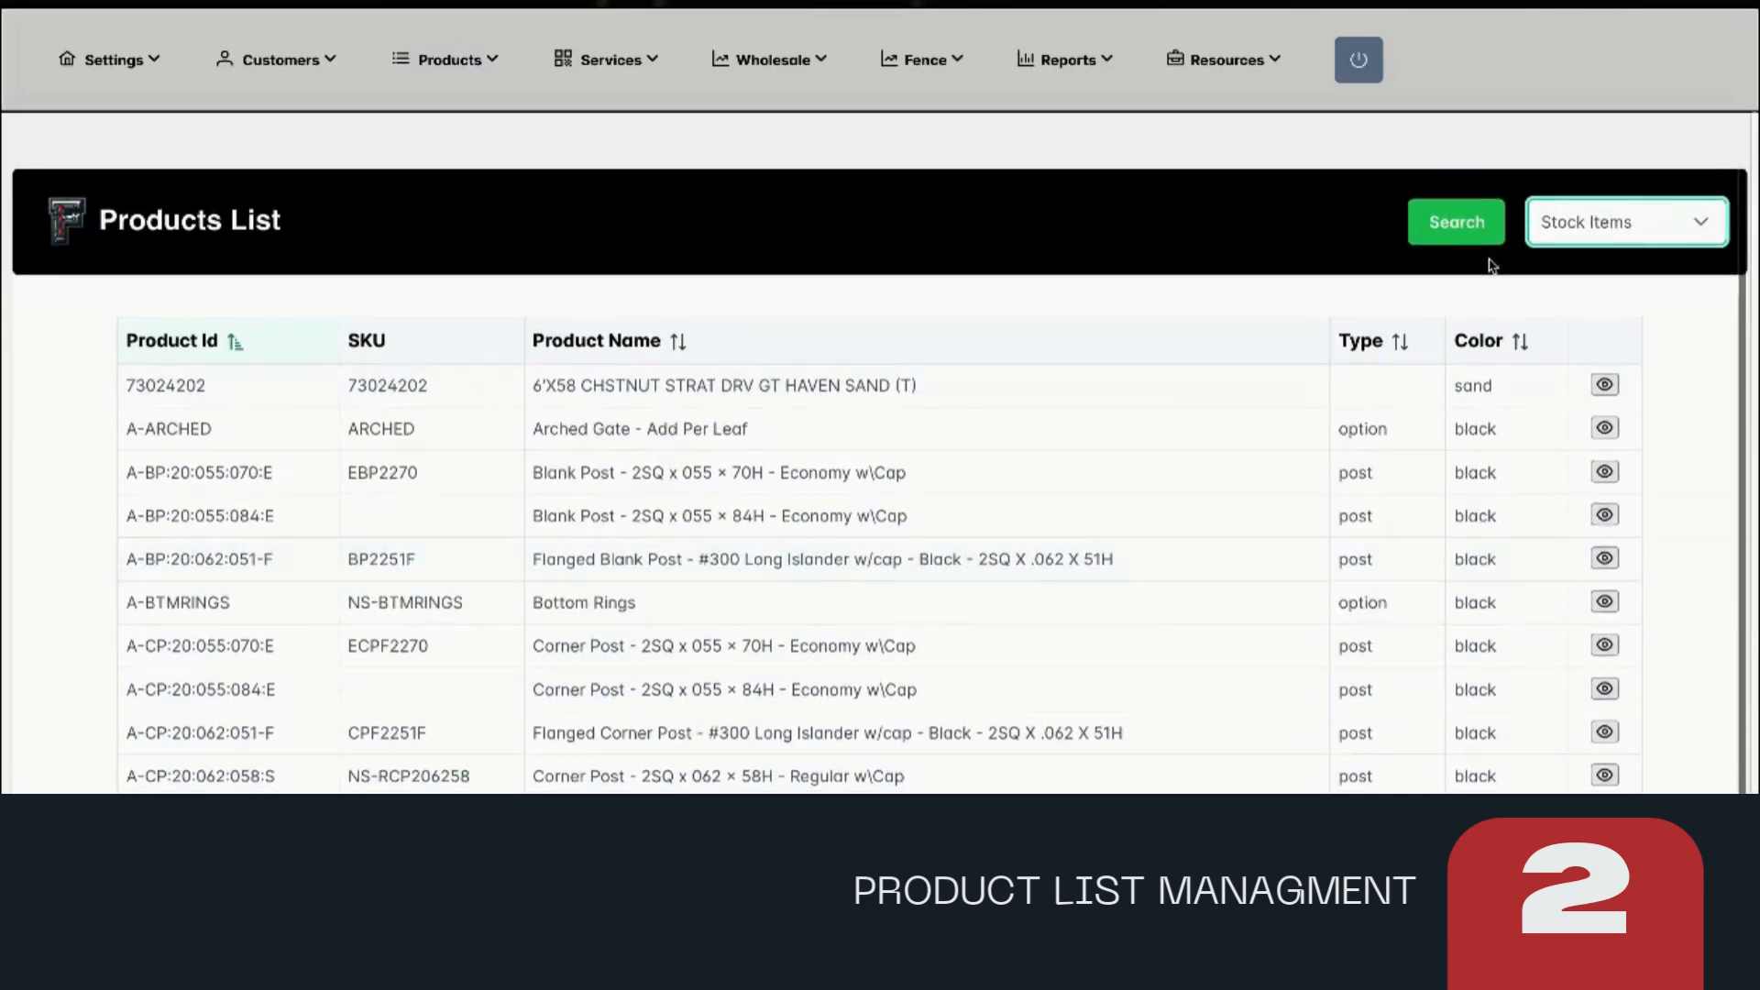
Check the available list filters, then filter the products to Out of Stock and look through them
click(1635, 243)
scroll(1623, 376, down, 1)
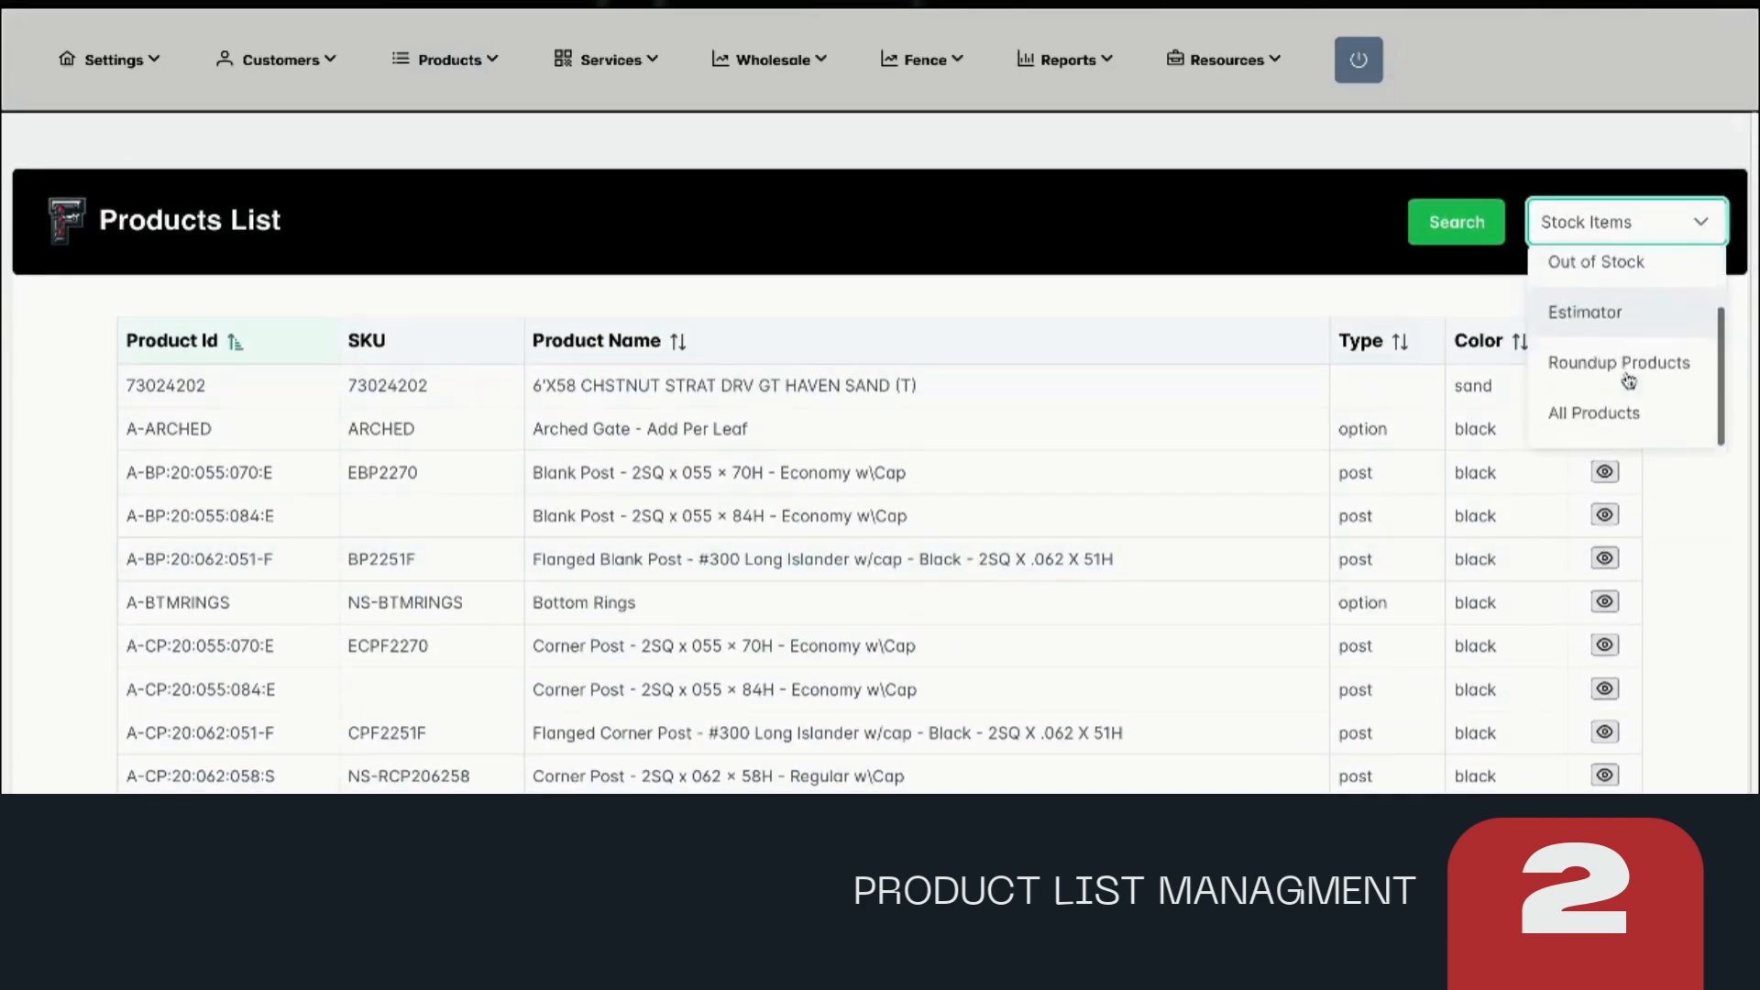
scroll(1629, 349, up, 1)
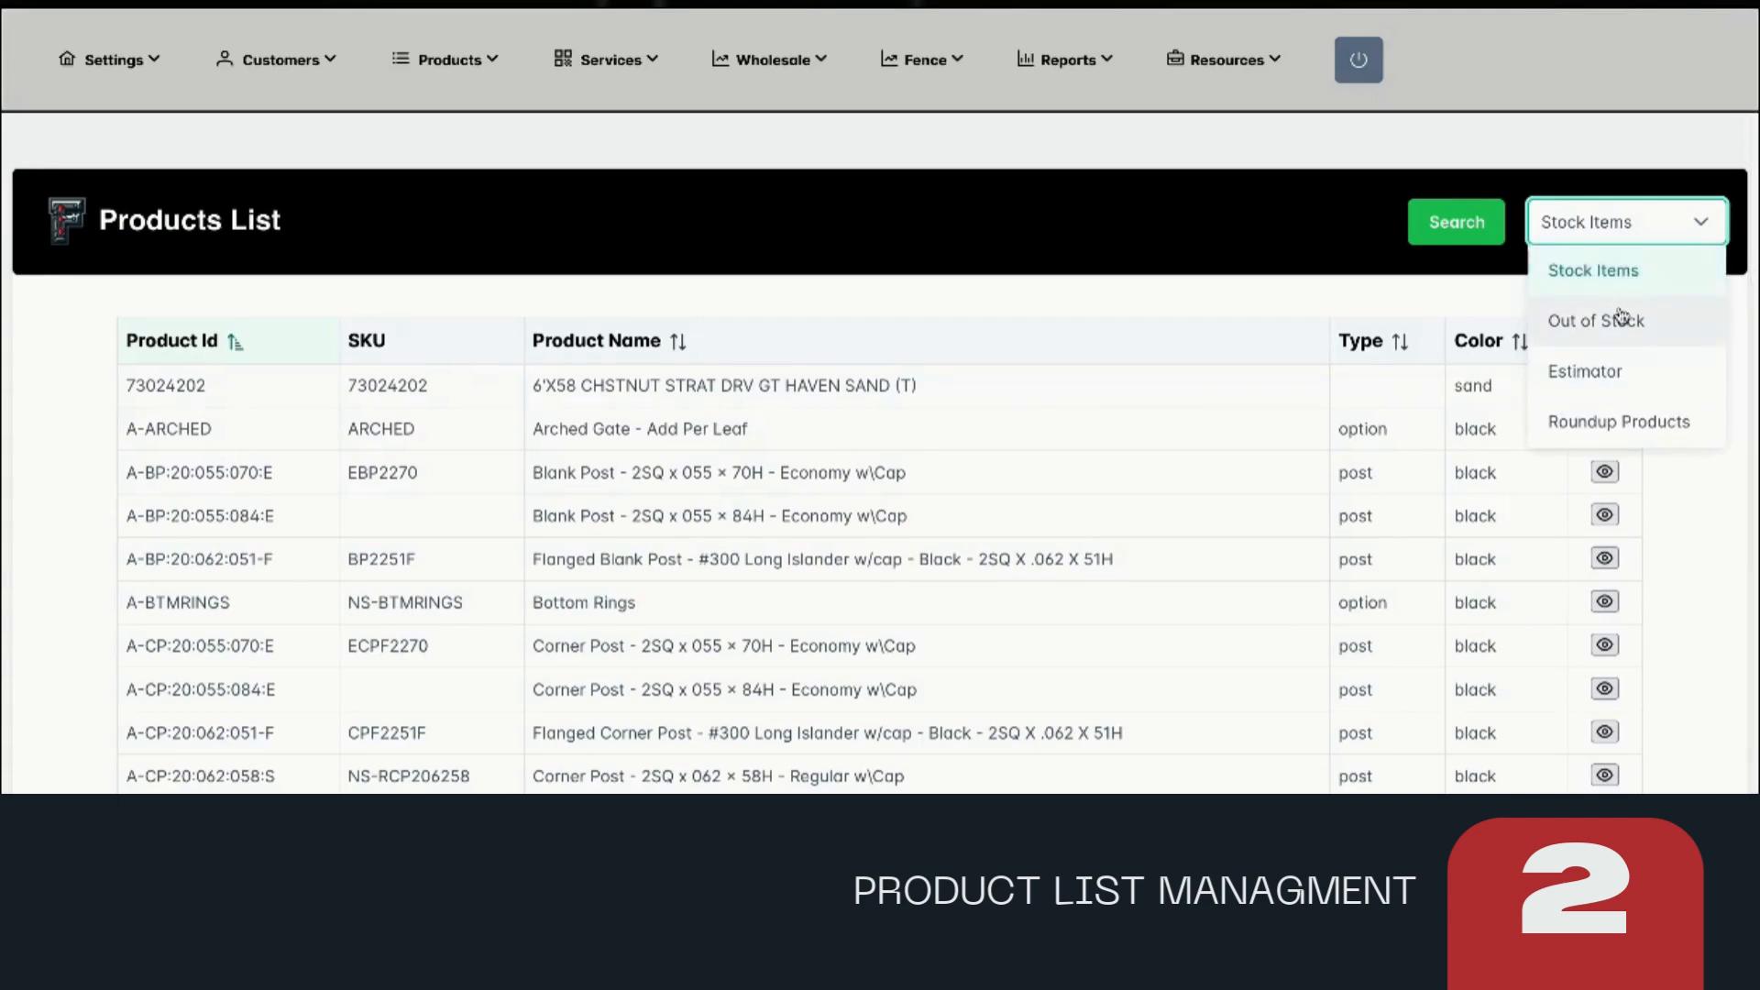
click(1620, 318)
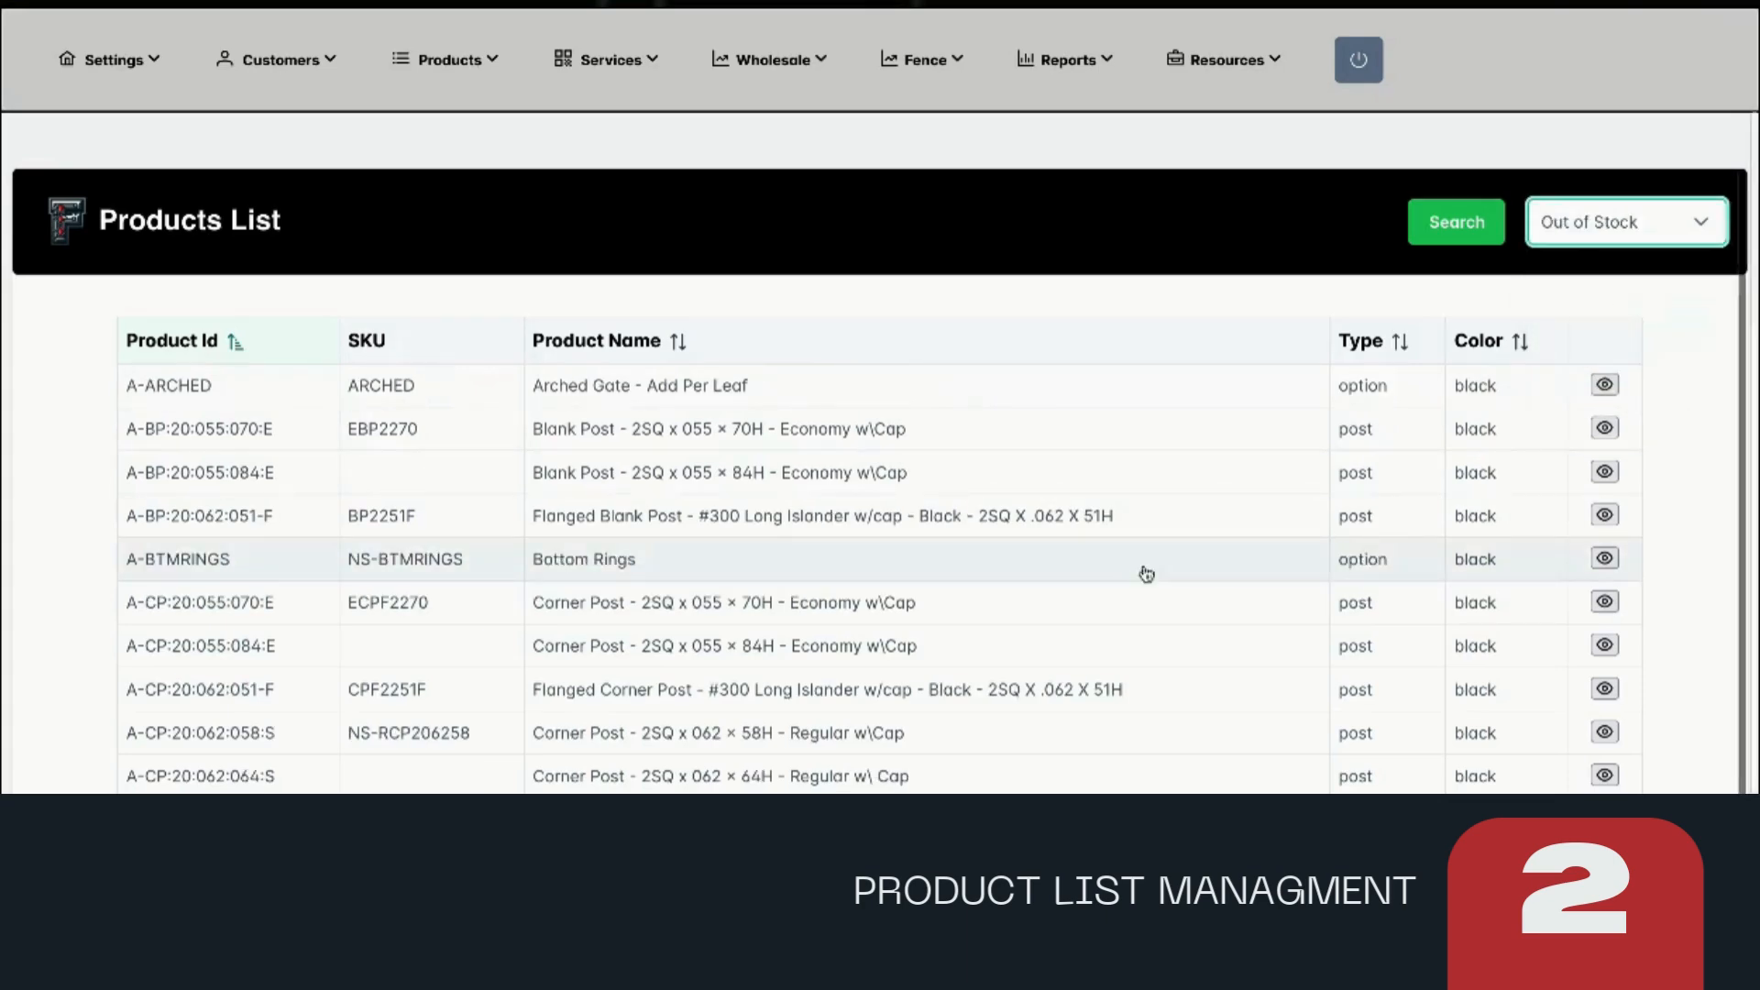
scroll(1146, 574, down, 3)
scroll(1146, 574, up, 2)
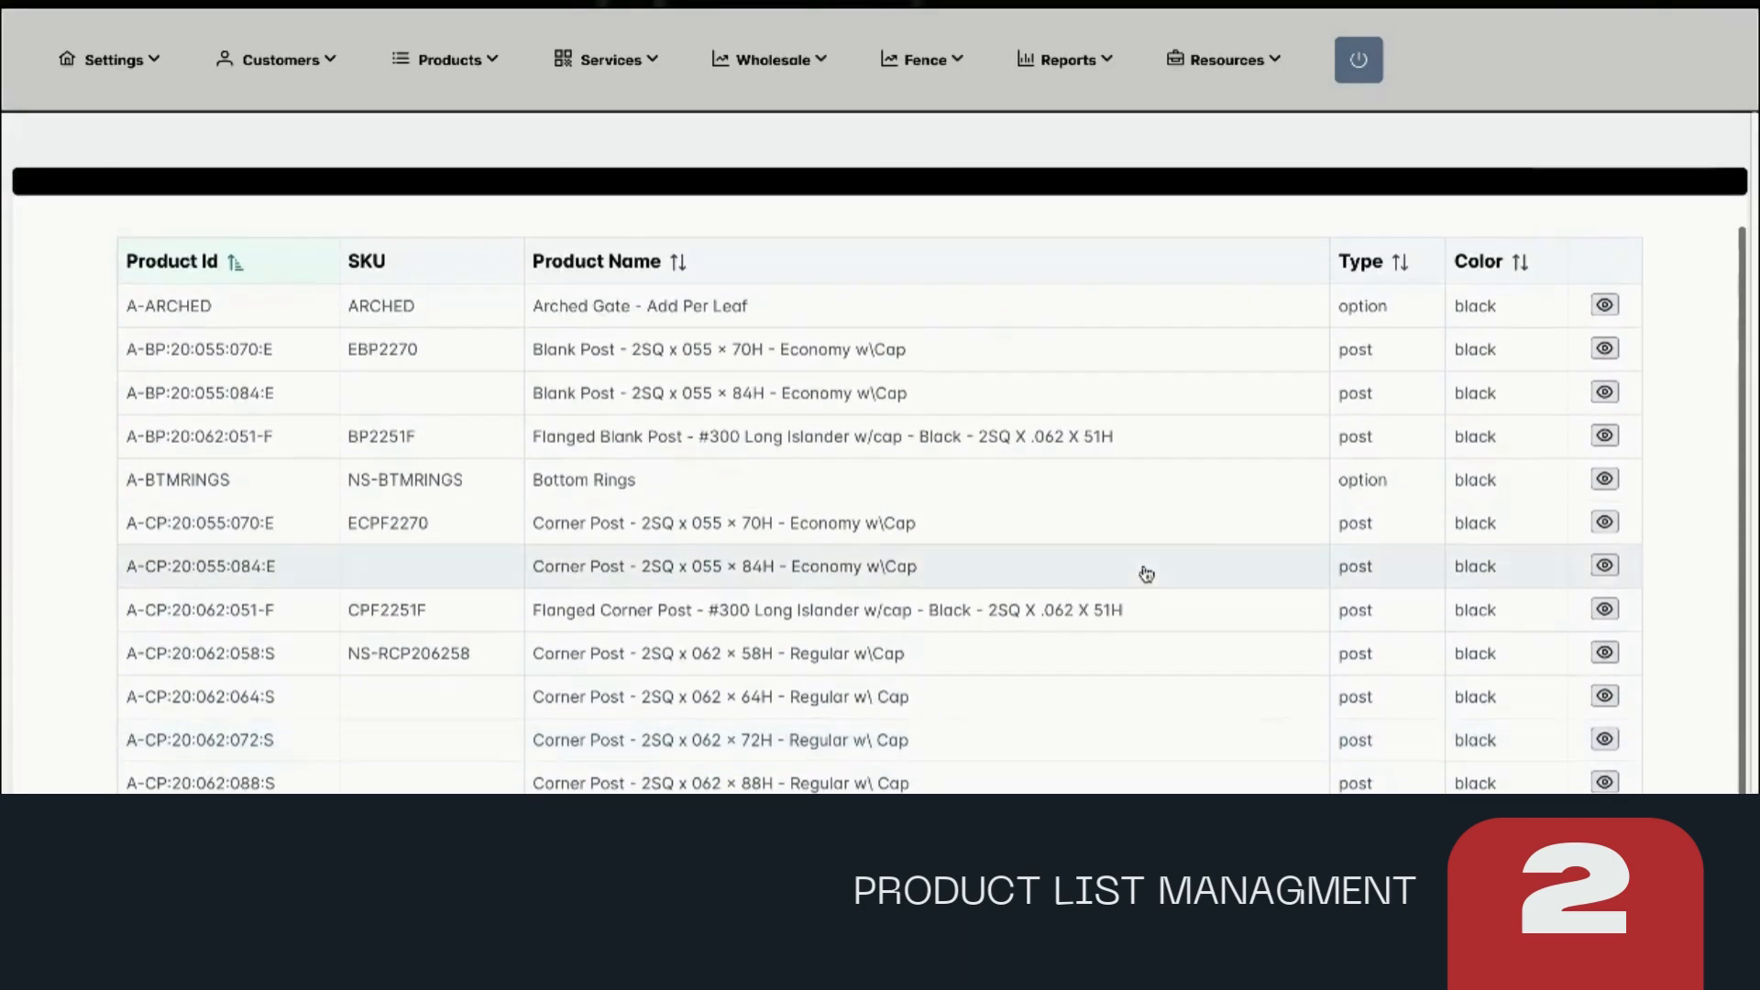
scroll(1146, 573, up, 2)
Filter the products list to Estimator products
click(1626, 237)
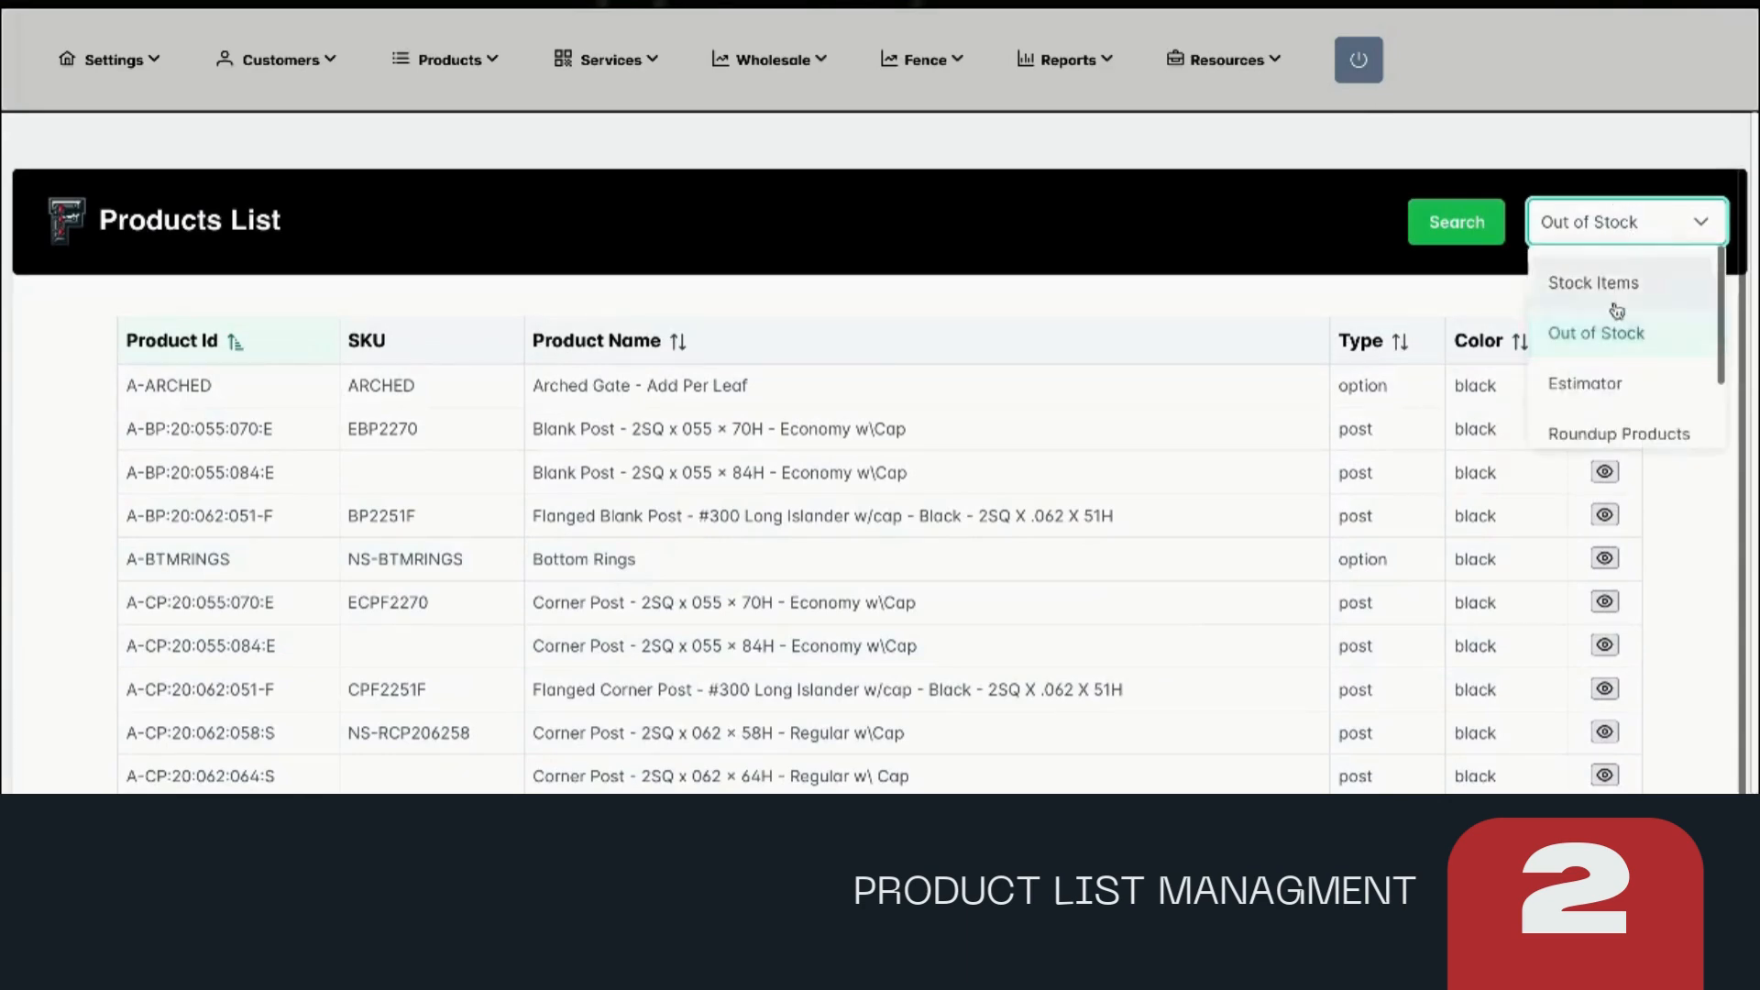
click(1605, 394)
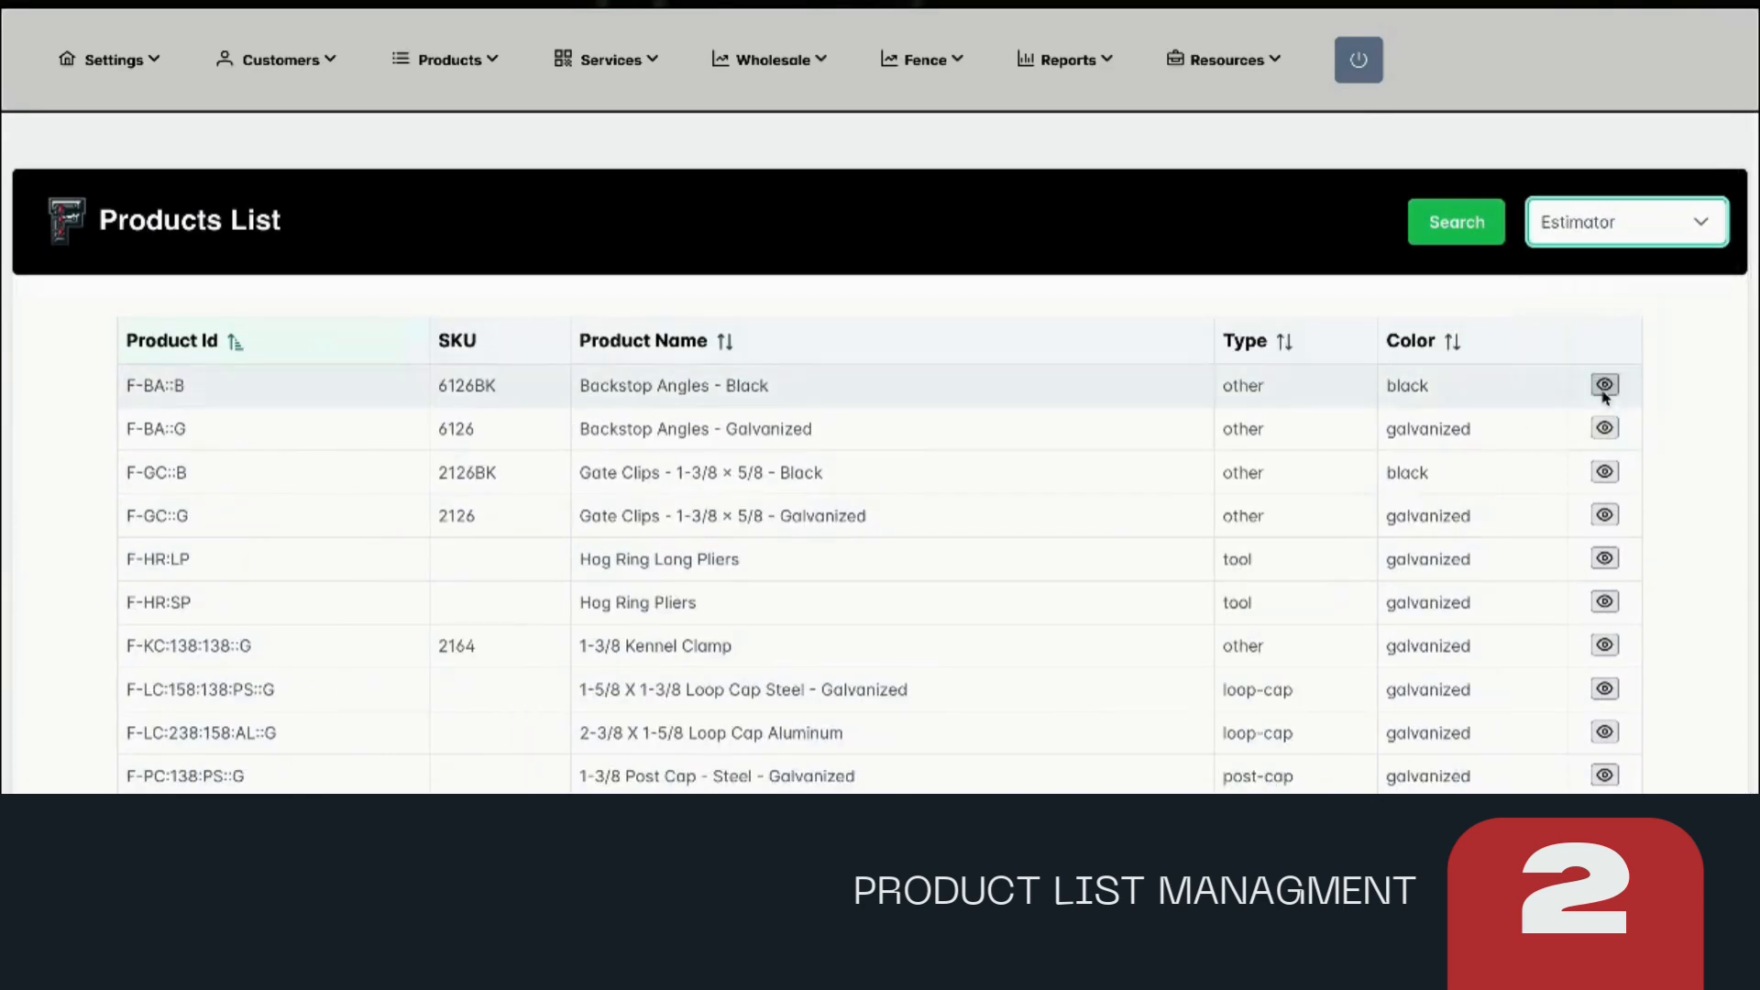
Look through the entries of the Estimator products list
scroll(1250, 566, down, 5)
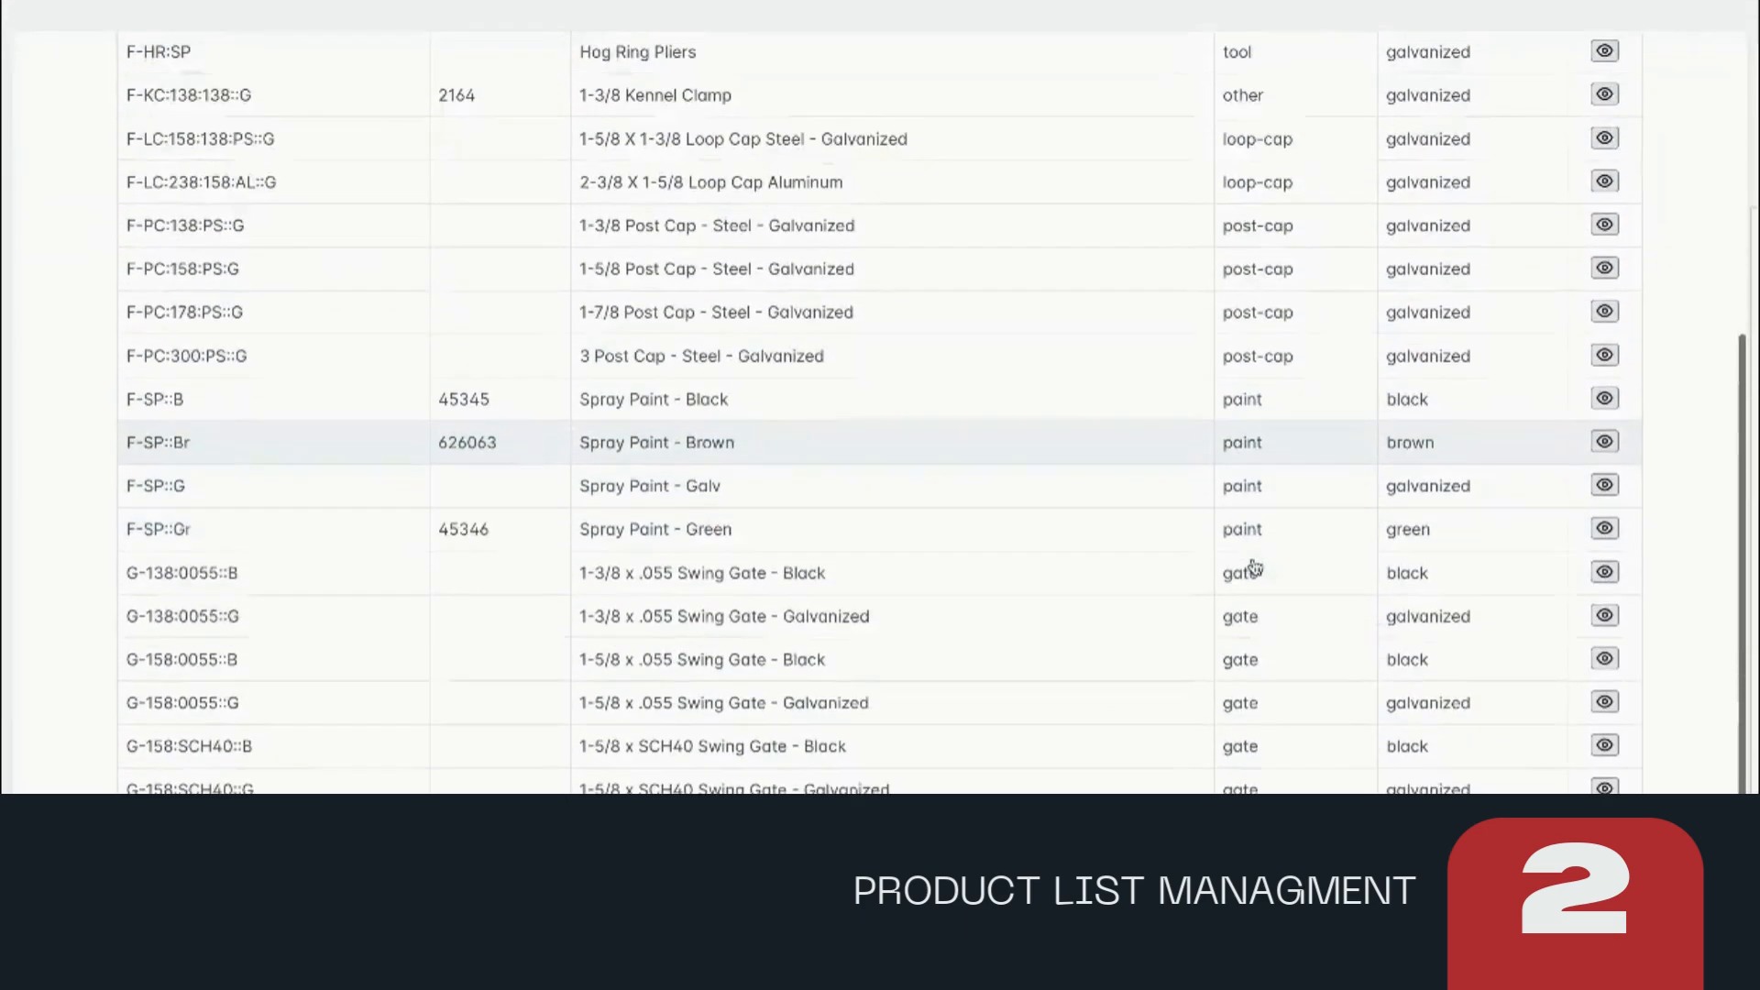
scroll(1255, 567, down, 1)
scroll(1254, 566, up, 1)
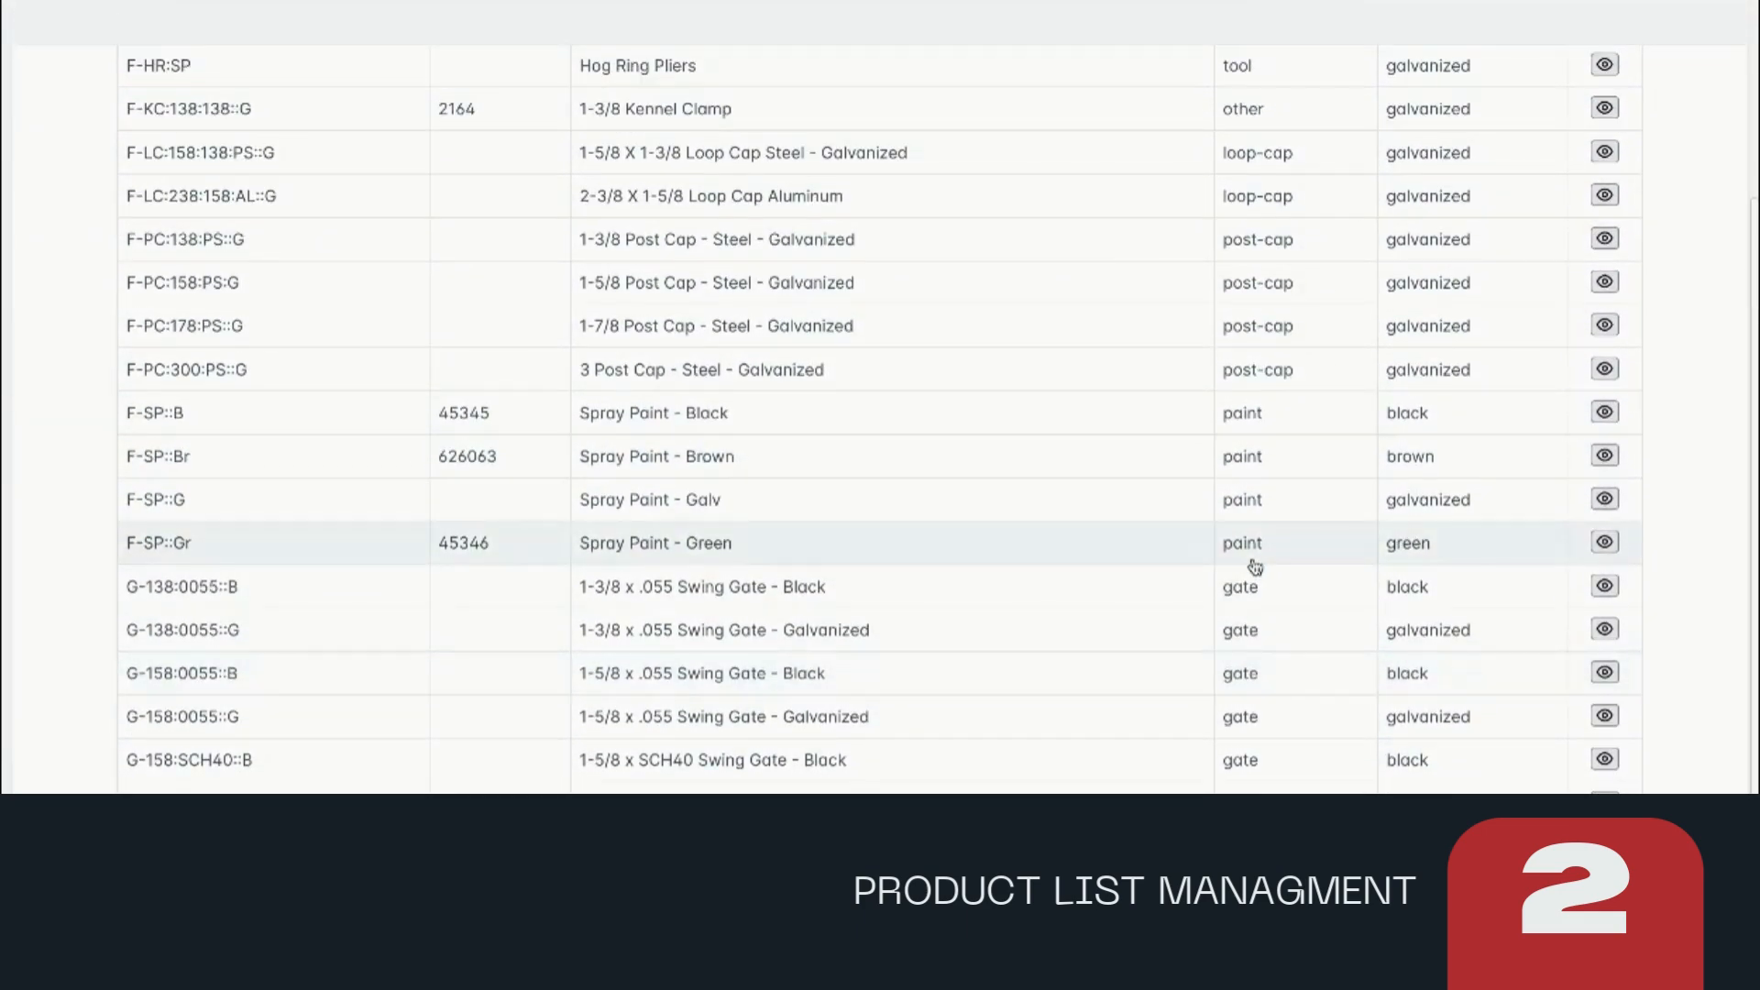
scroll(1254, 566, up, 5)
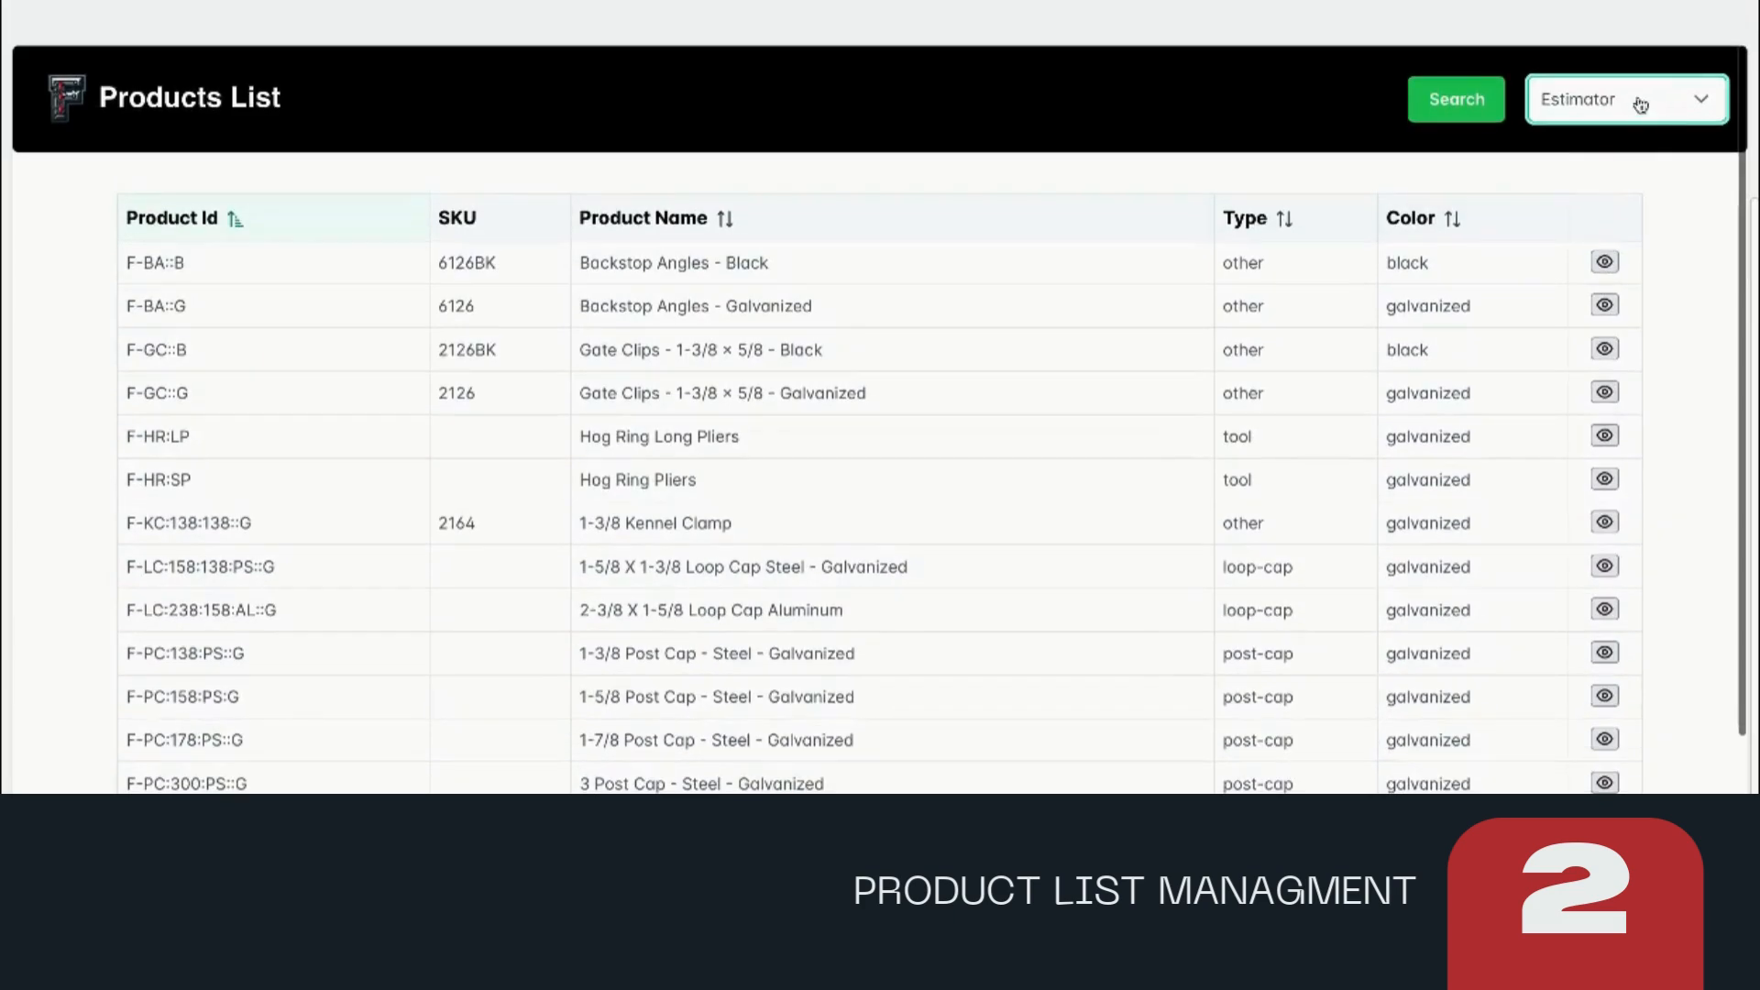
Filter the products list to Roundup Products and look through the entries on page 3
click(1641, 105)
click(1617, 308)
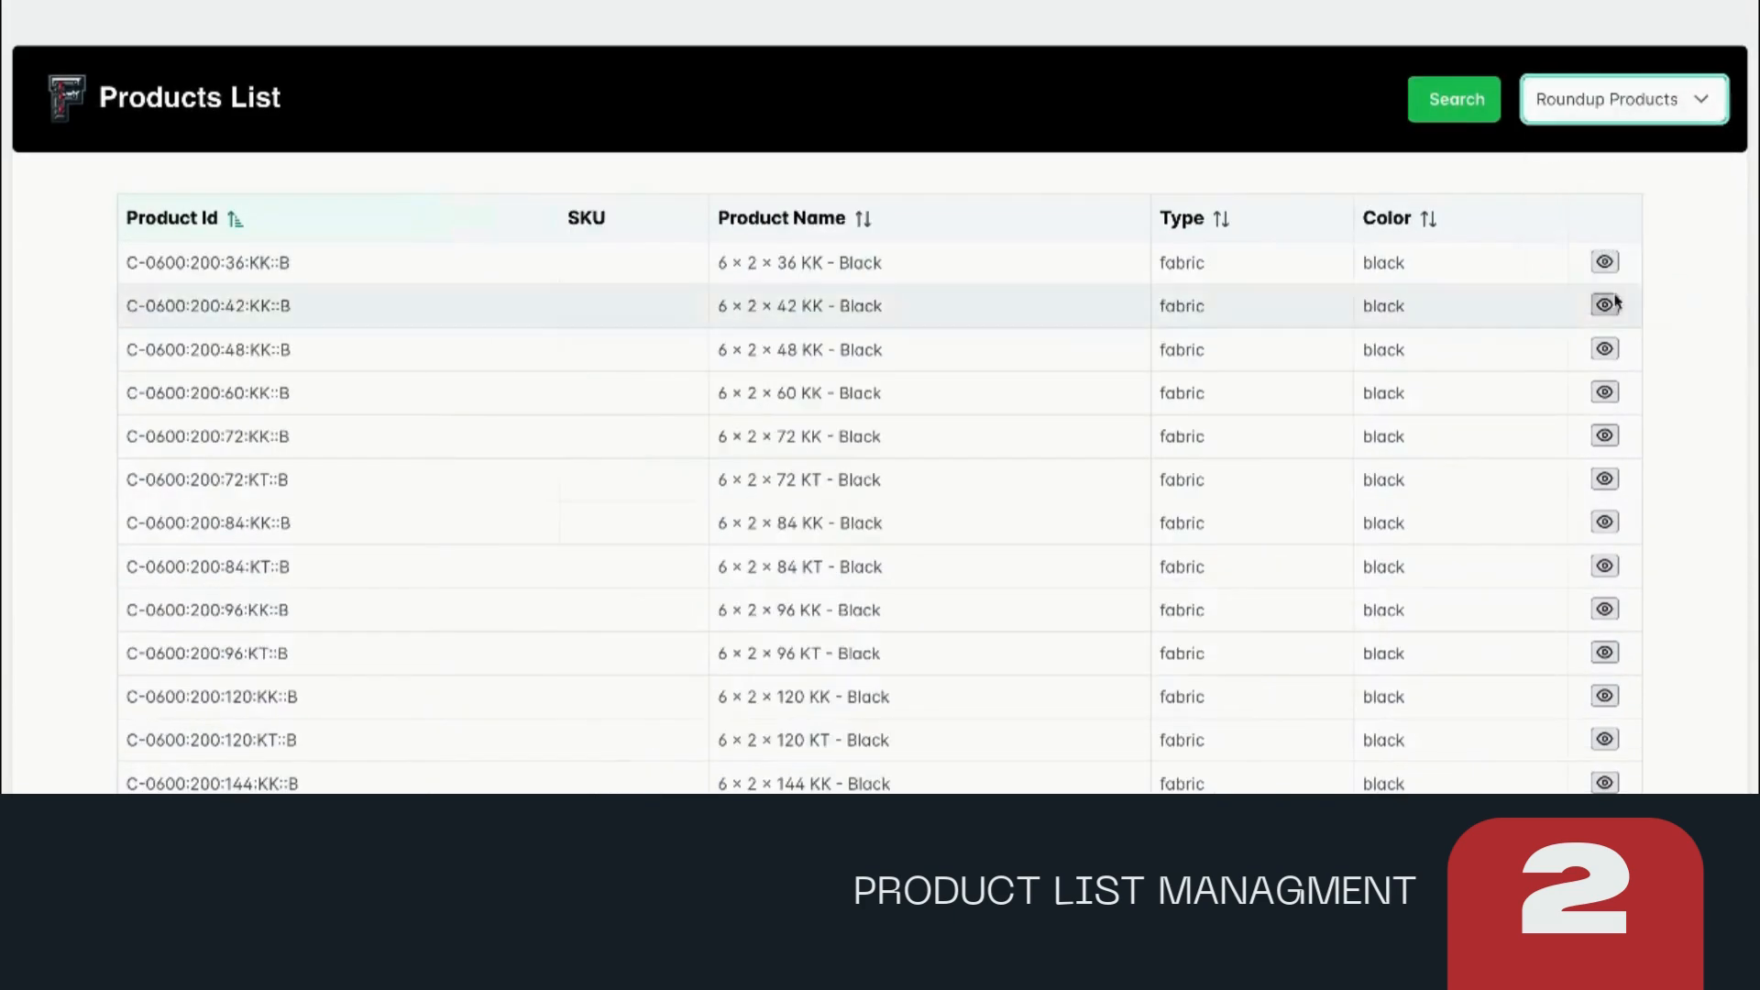
scroll(1271, 465, down, 6)
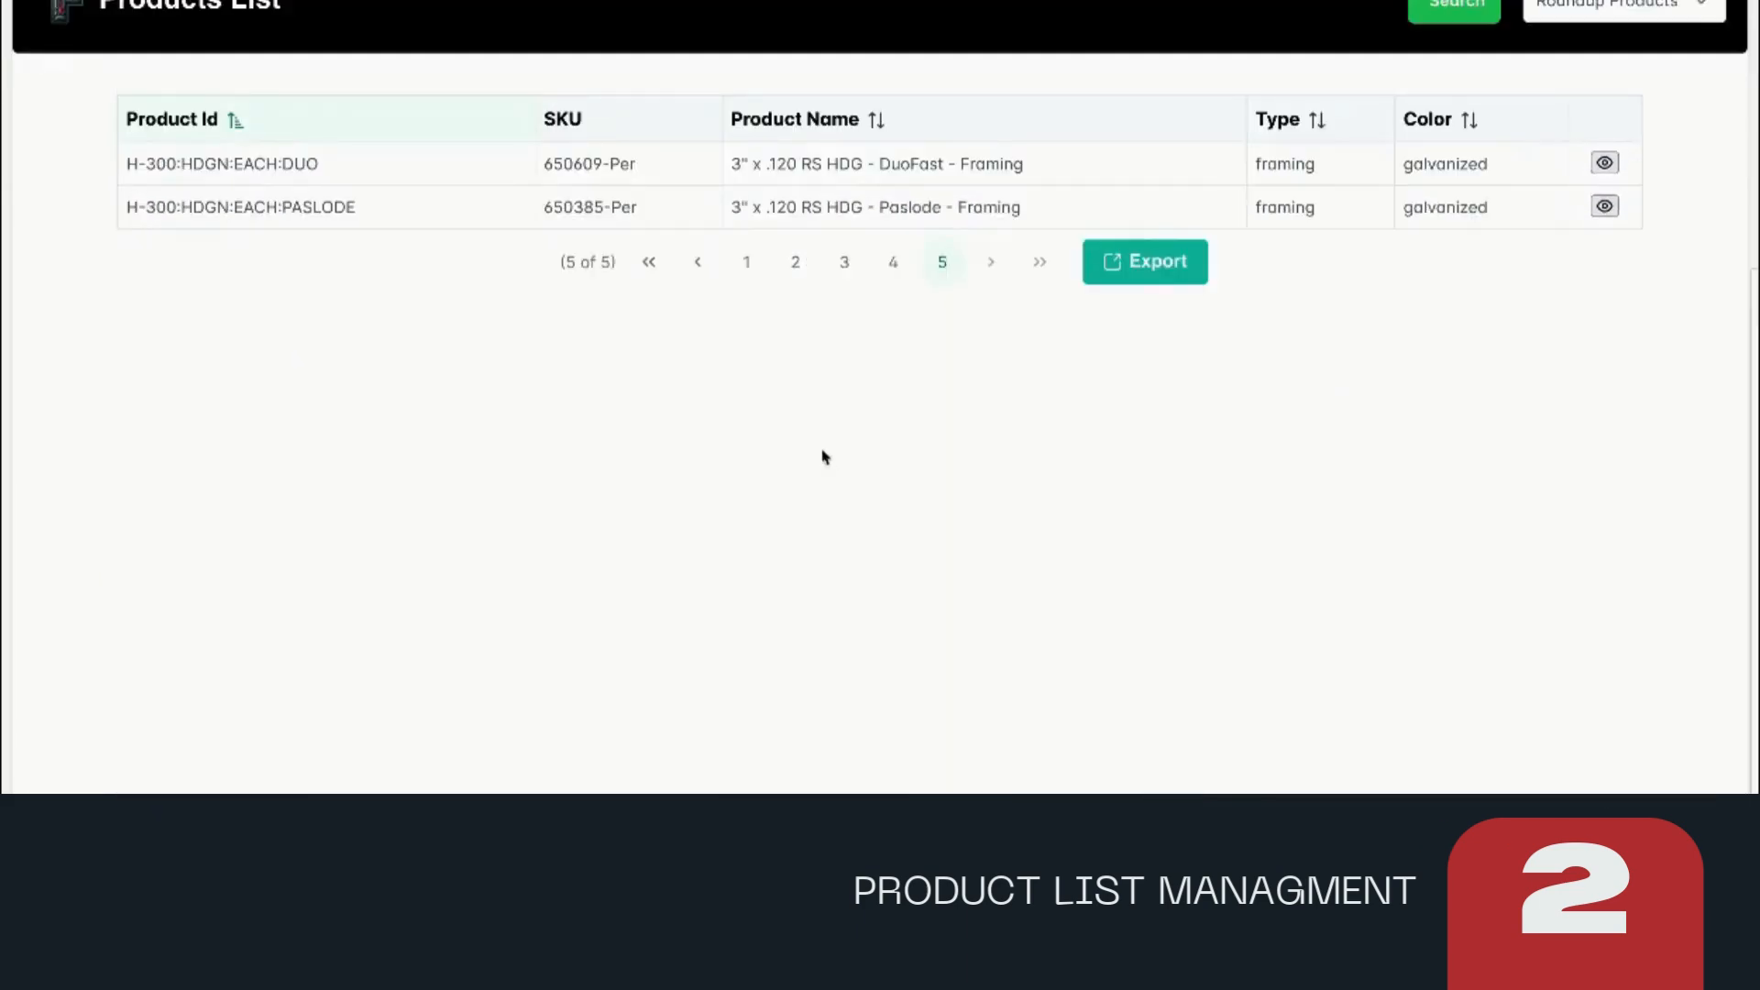
click(844, 261)
scroll(827, 465, down, 5)
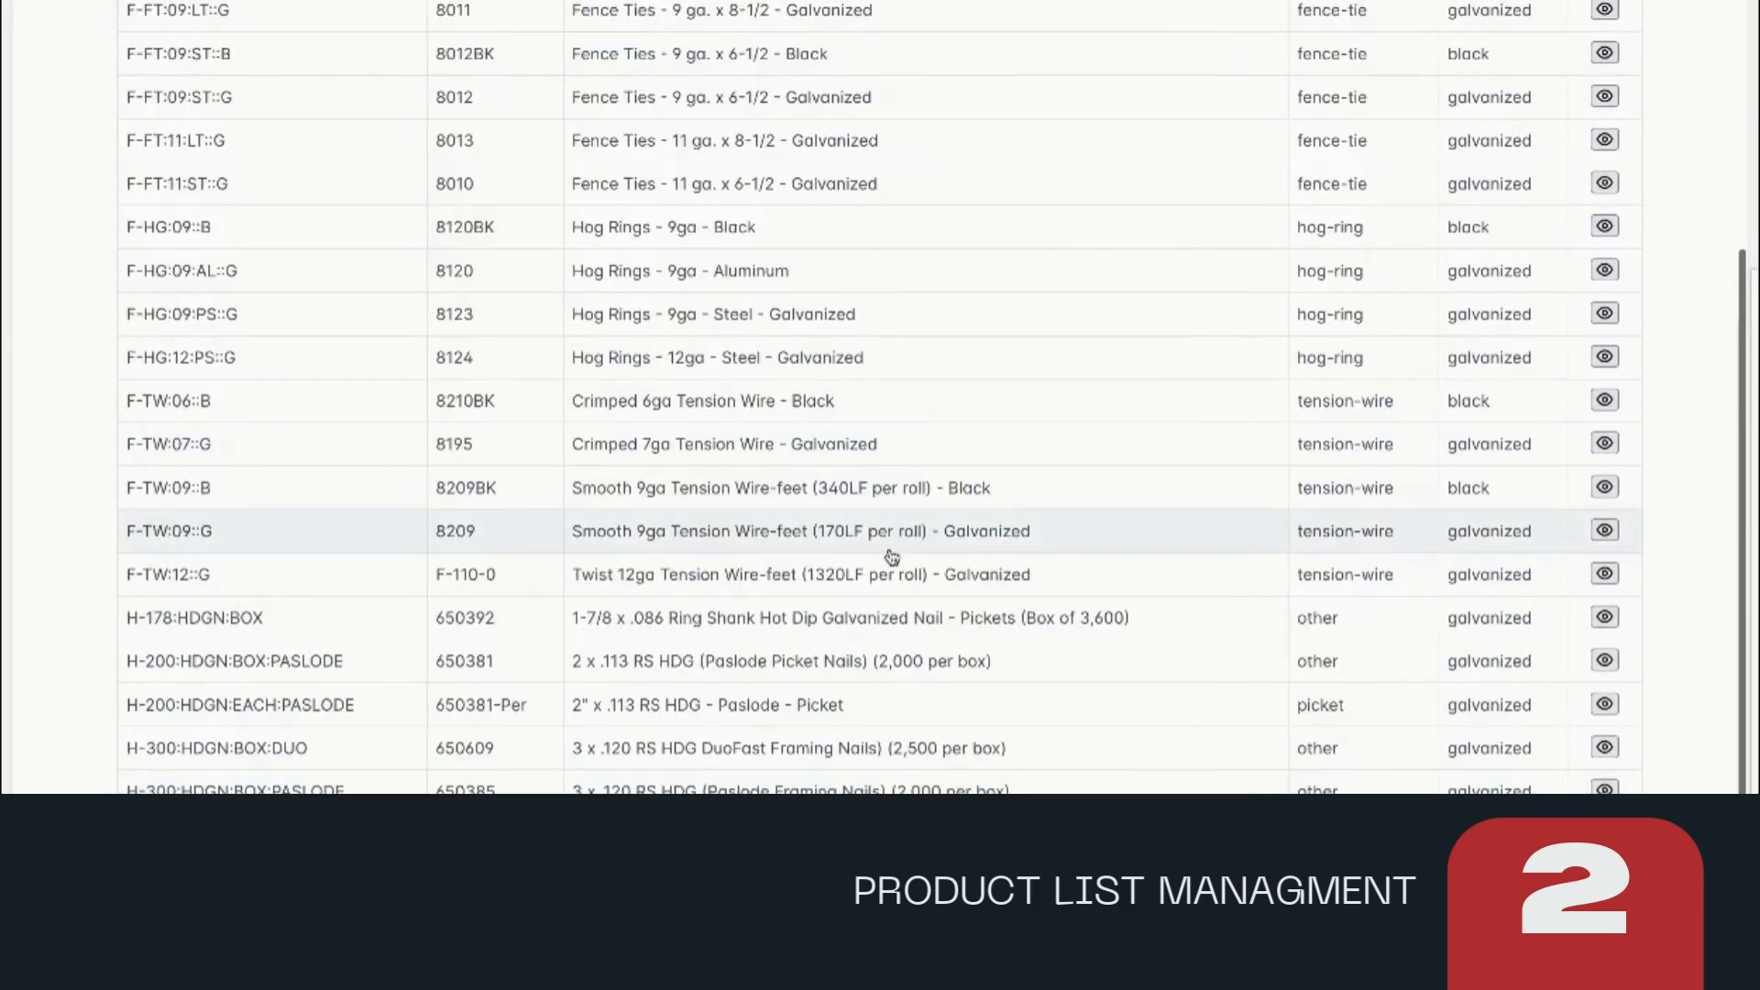
scroll(894, 556, up, 3)
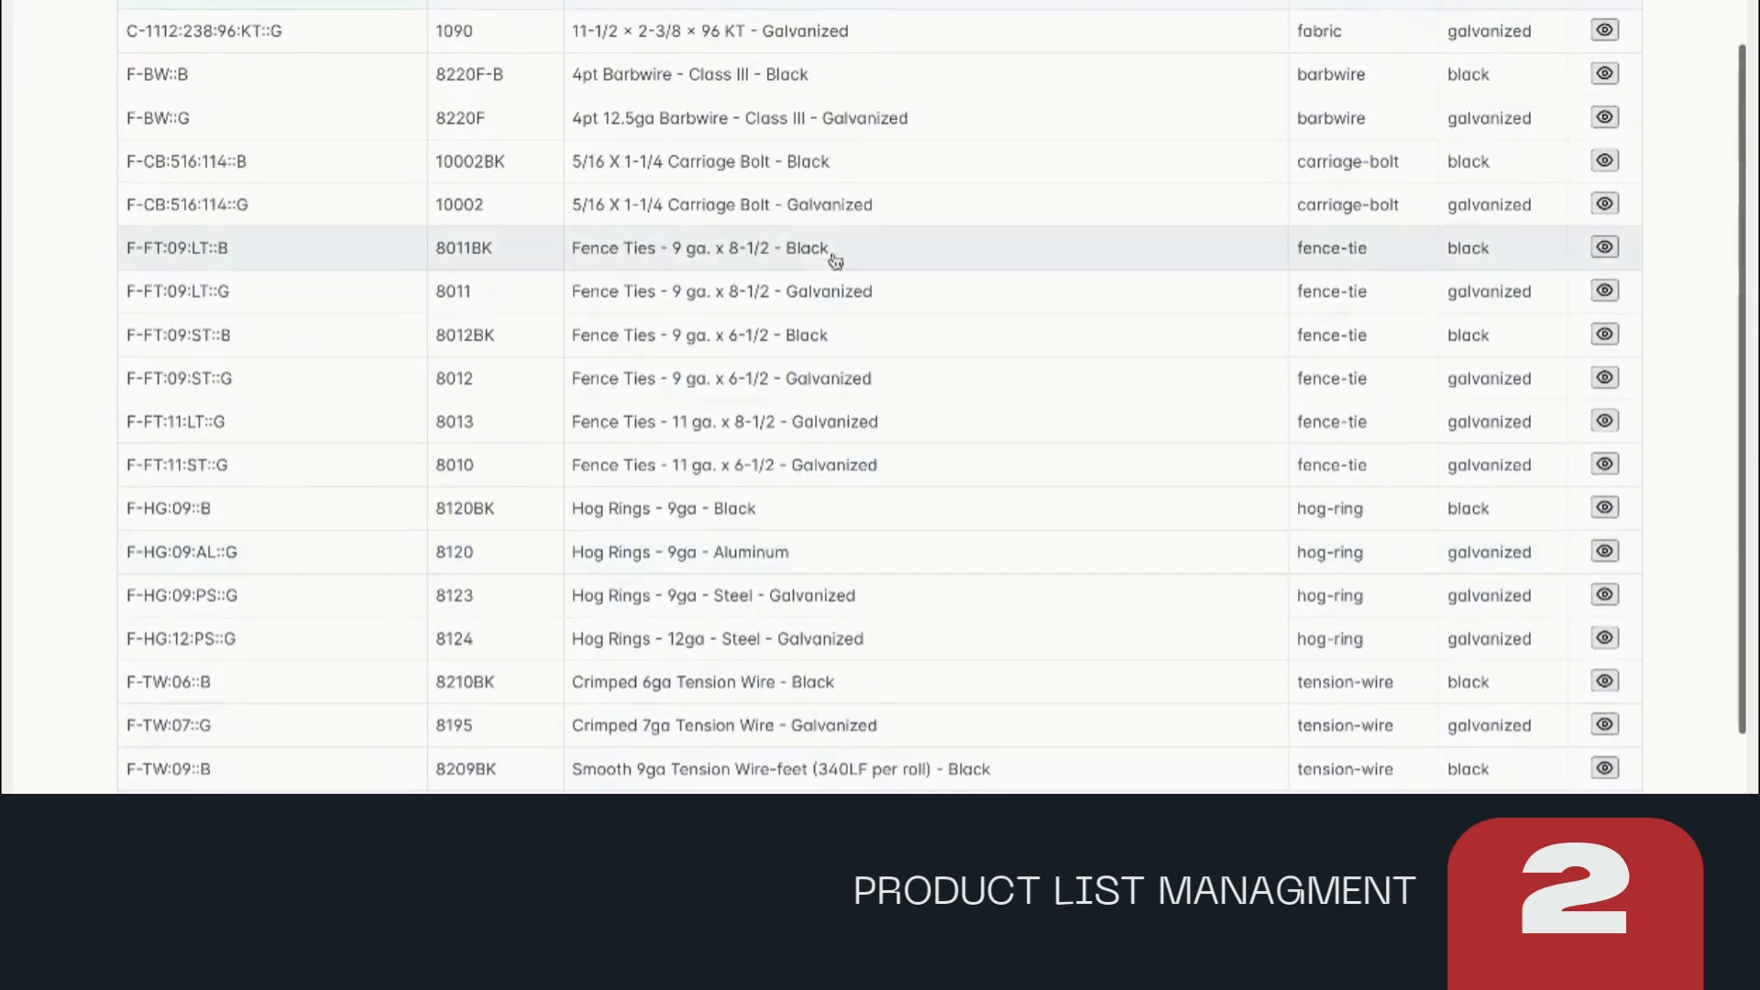
scroll(835, 250, up, 2)
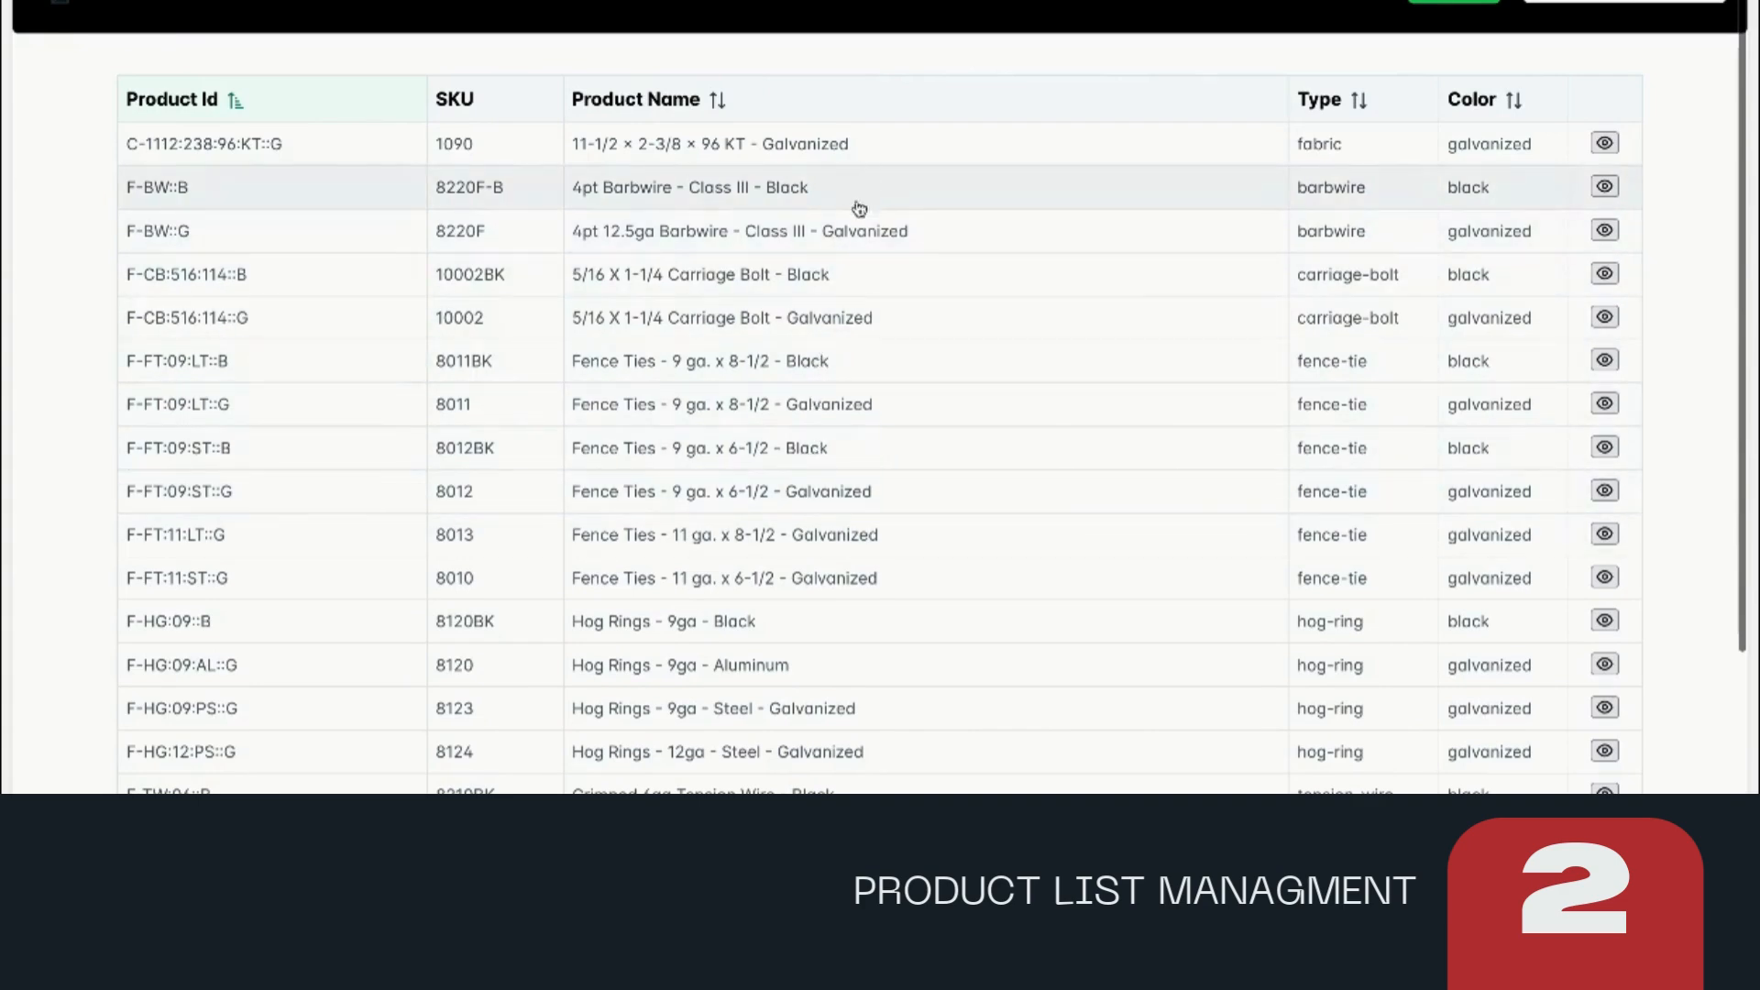
scroll(831, 396, down, 2)
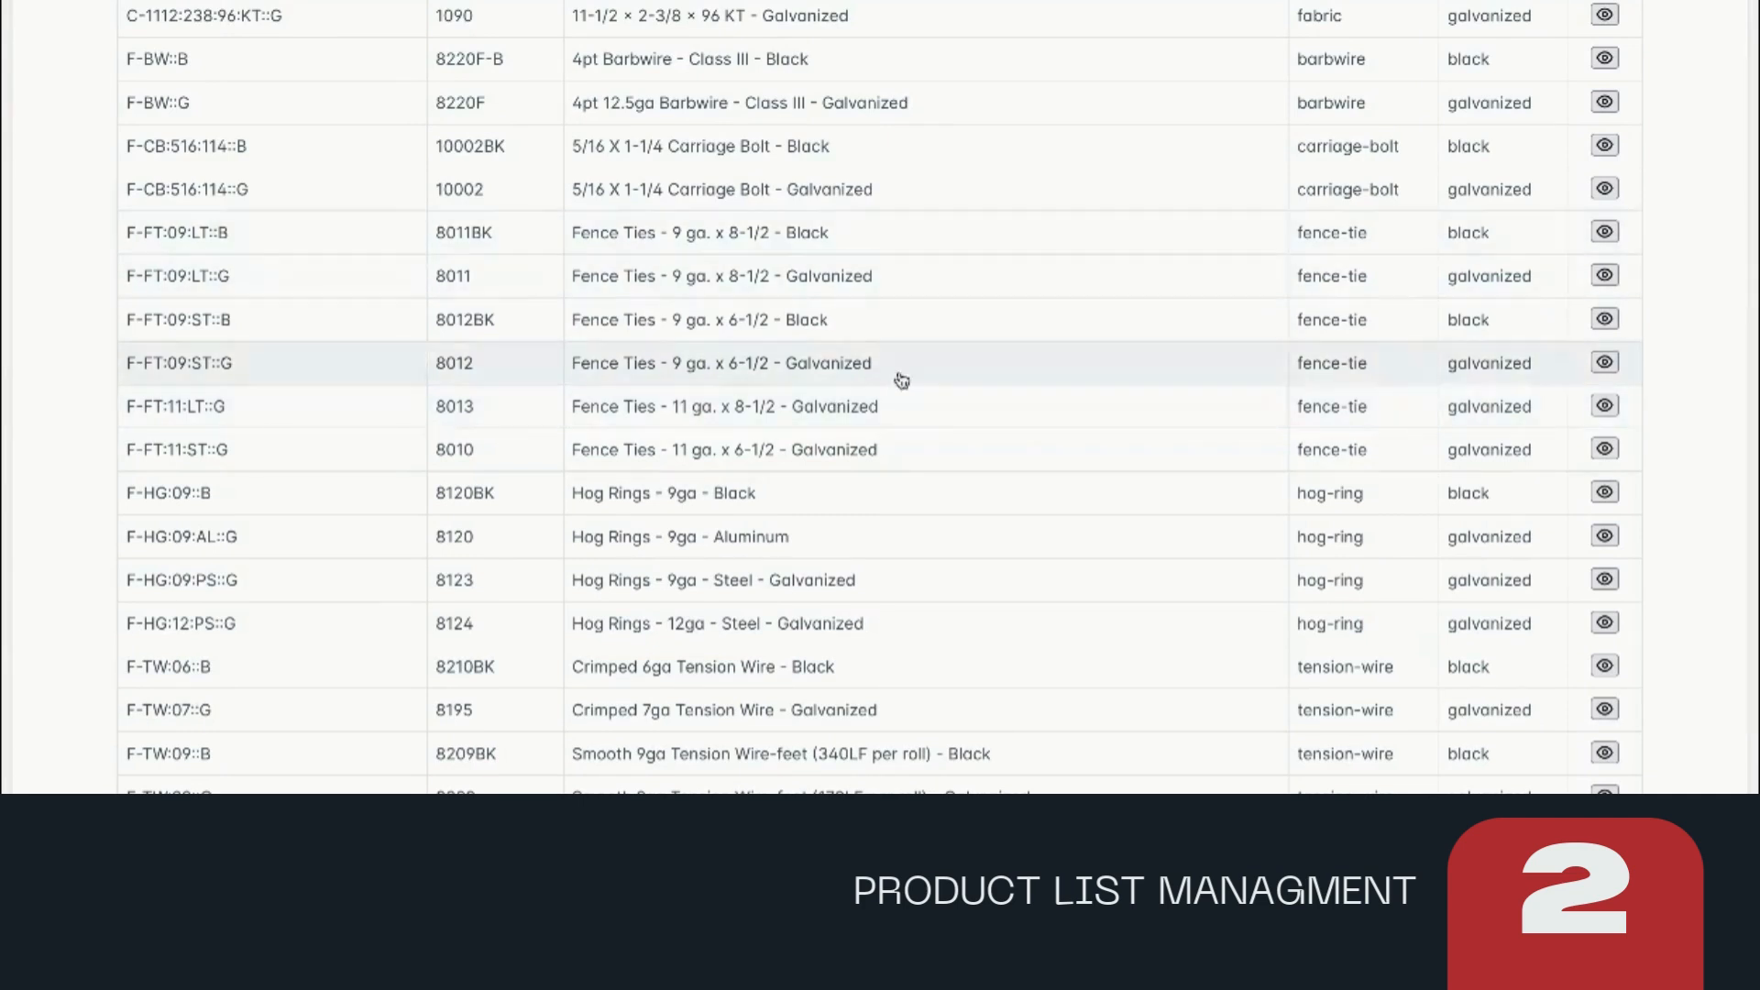
Open the product Fence Ties - 9 ga. x 8-1/2 - Black, examine its Roundup Quantity, and cancel out without changes
click(967, 240)
scroll(833, 451, down, 3)
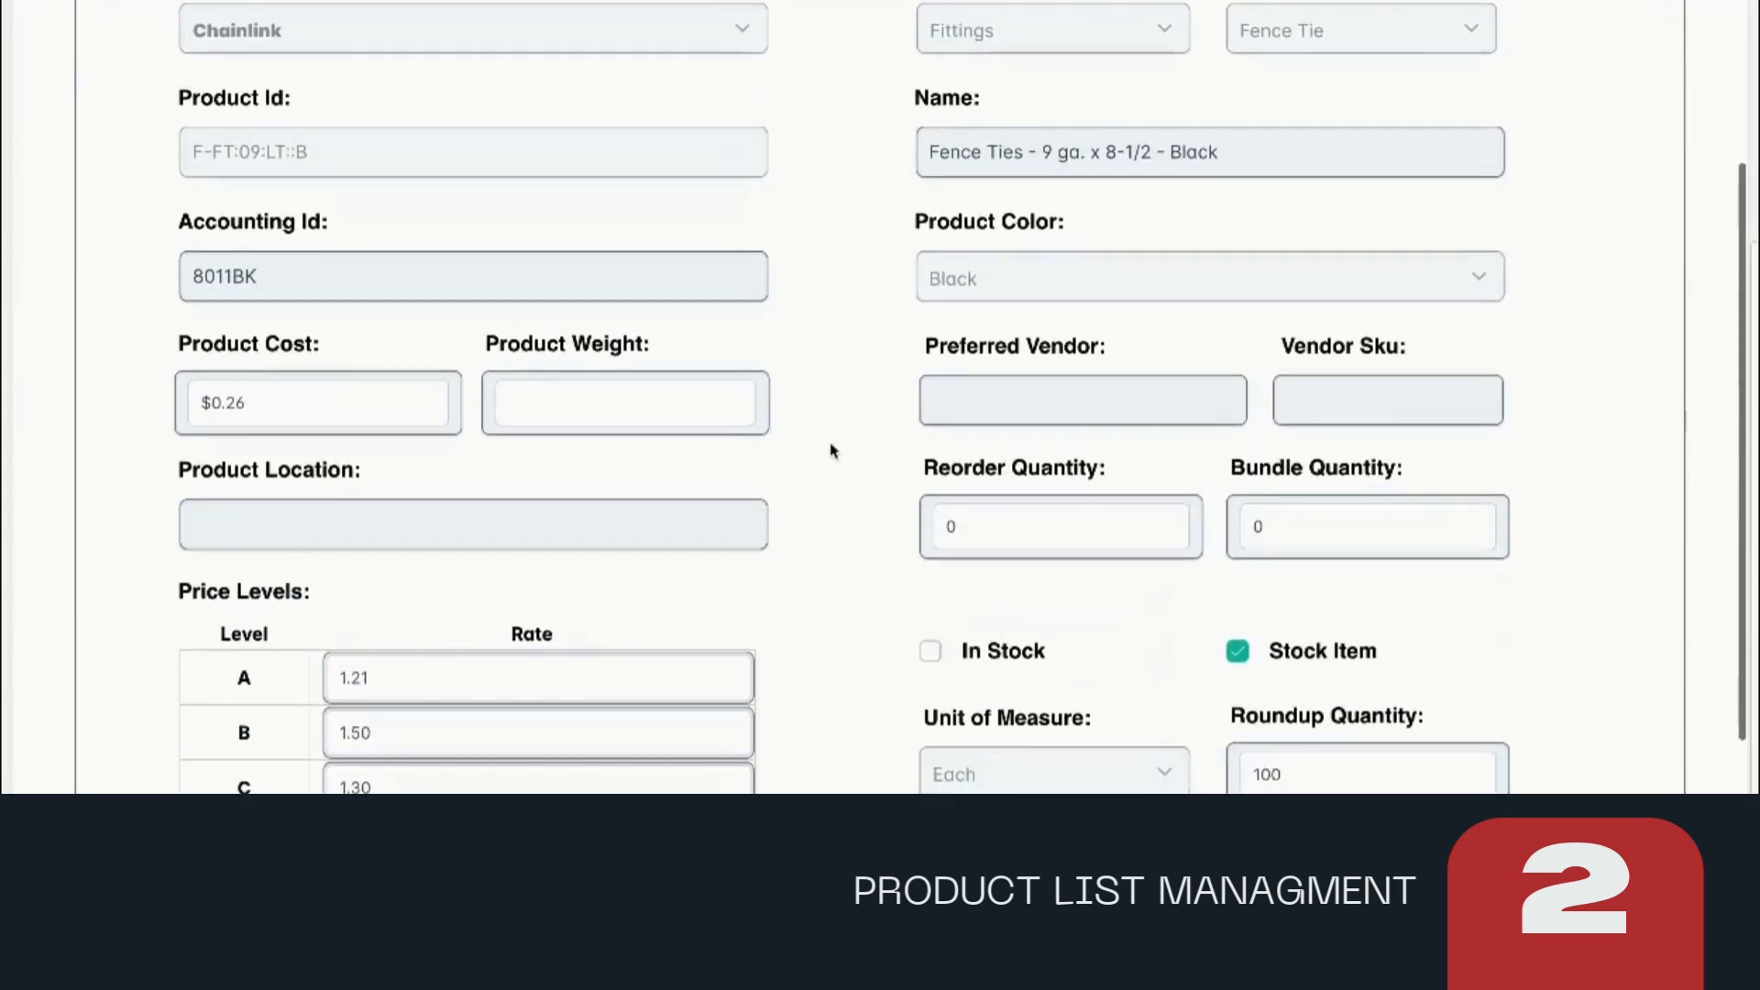
scroll(1168, 733, down, 1)
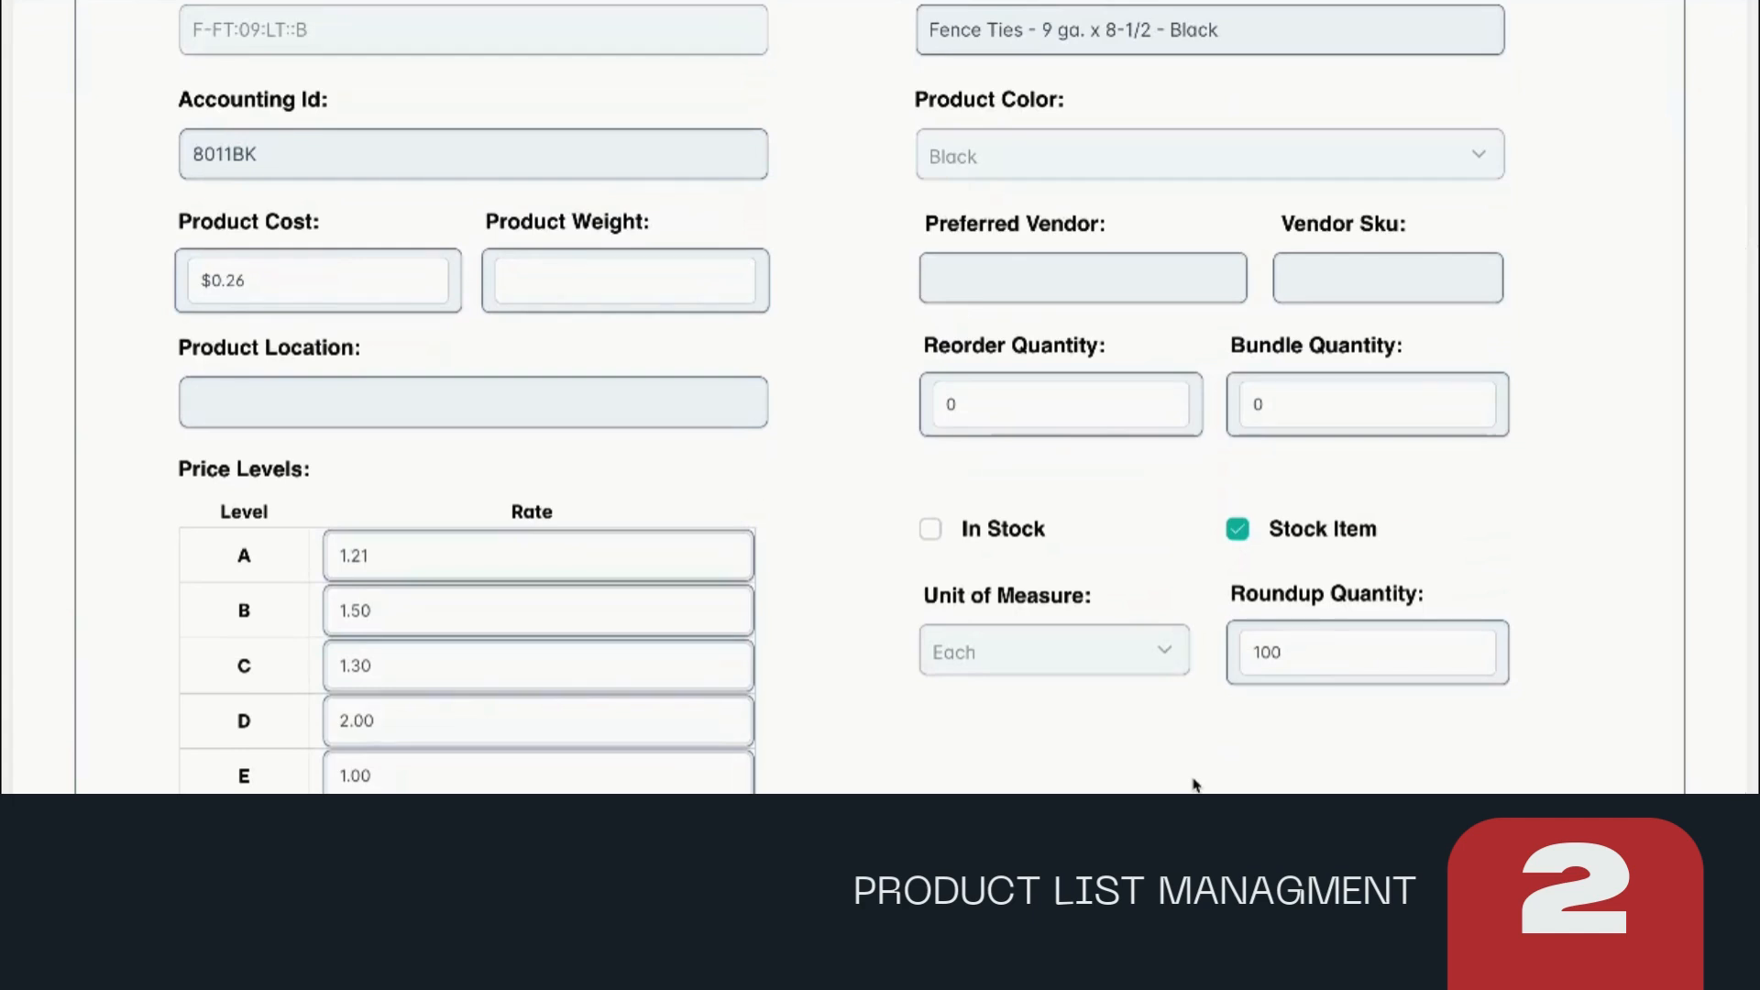
click(1300, 647)
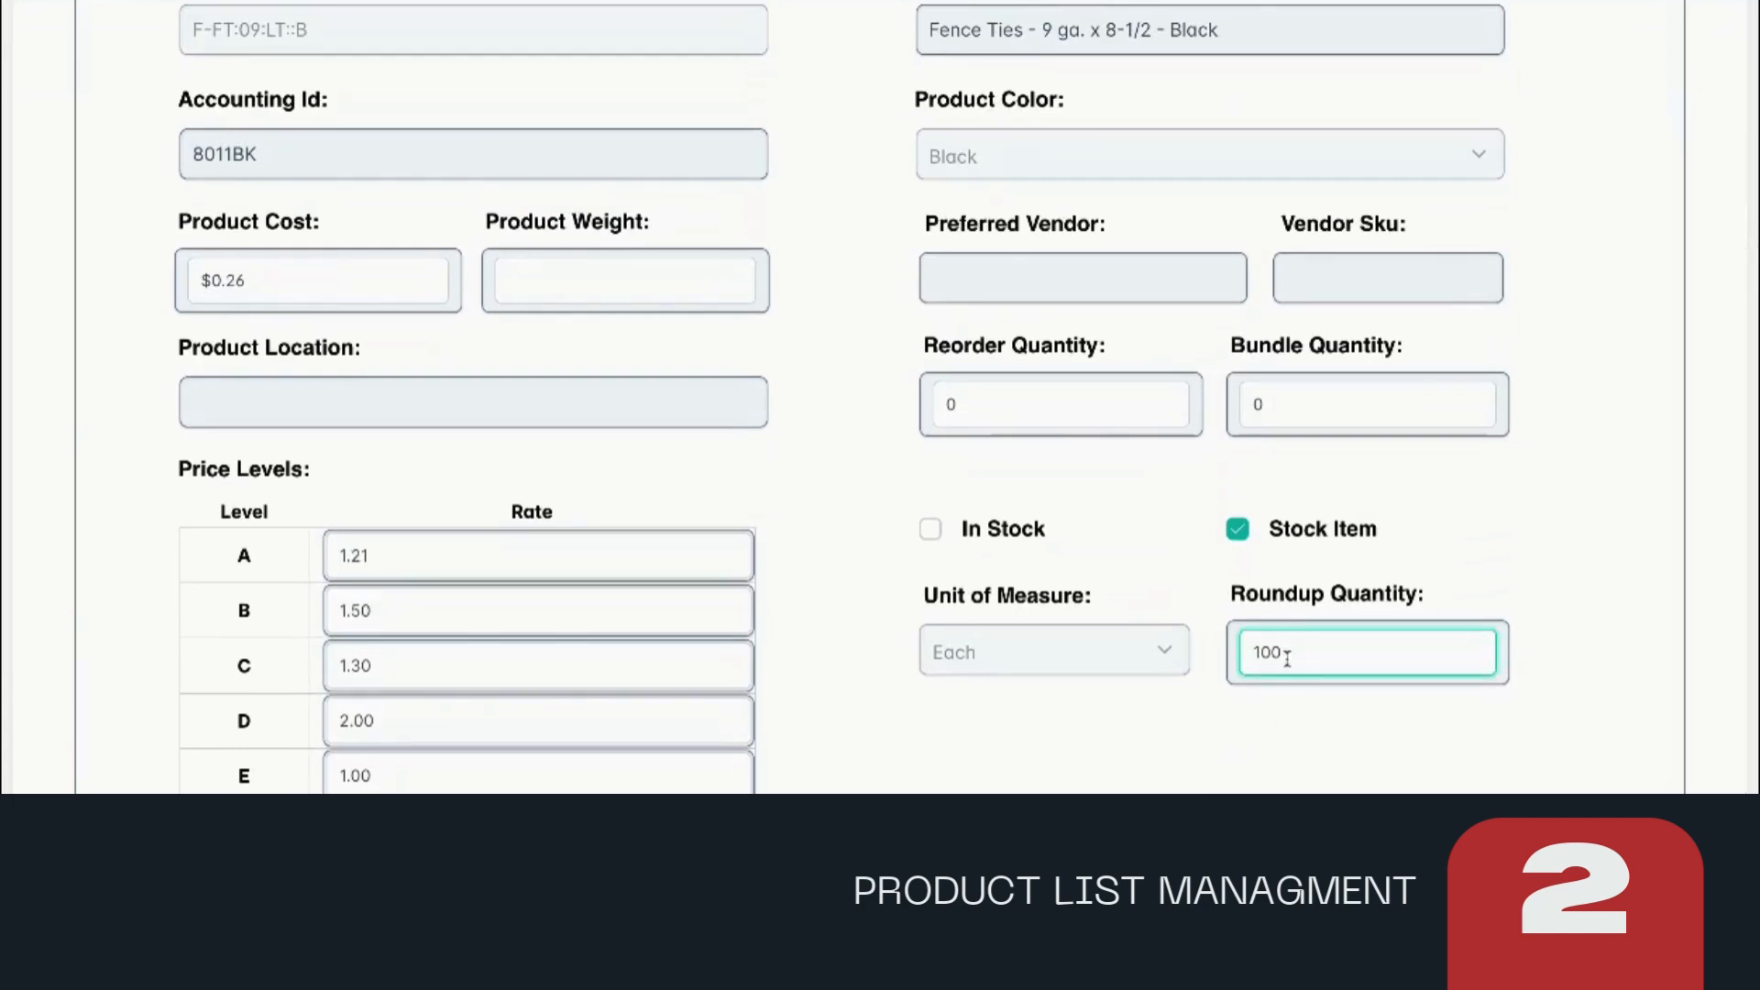
scroll(1244, 773, up, 3)
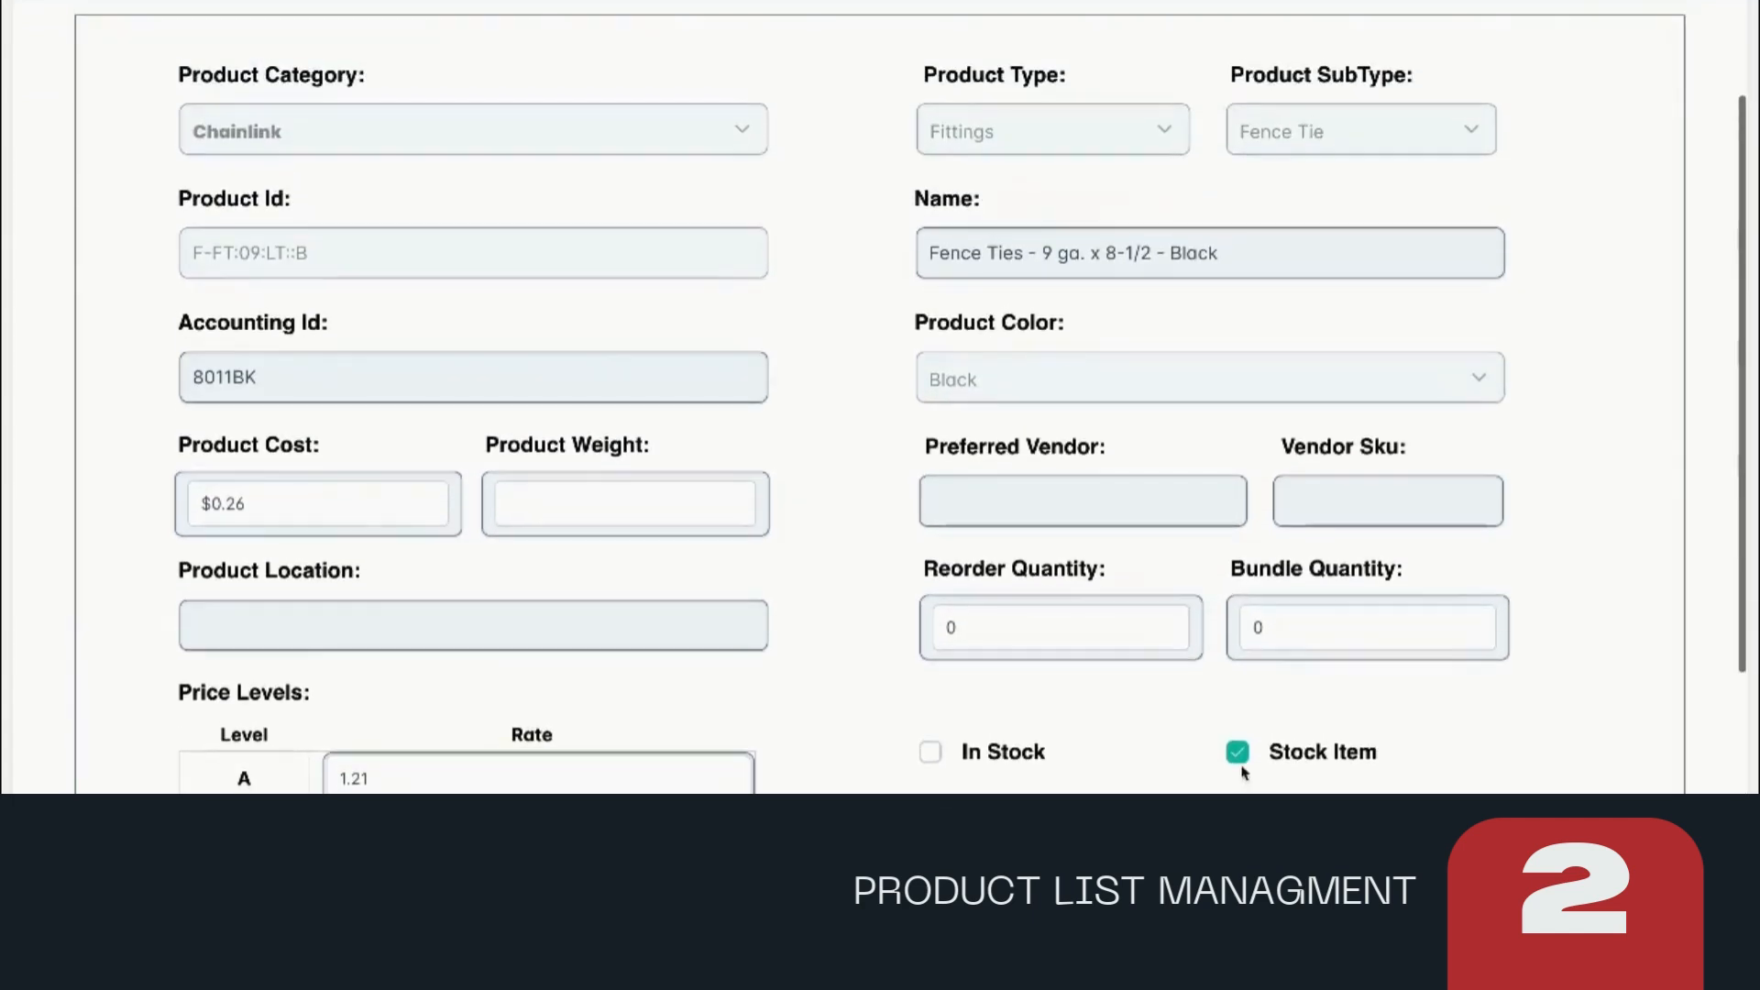
scroll(1380, 369, up, 2)
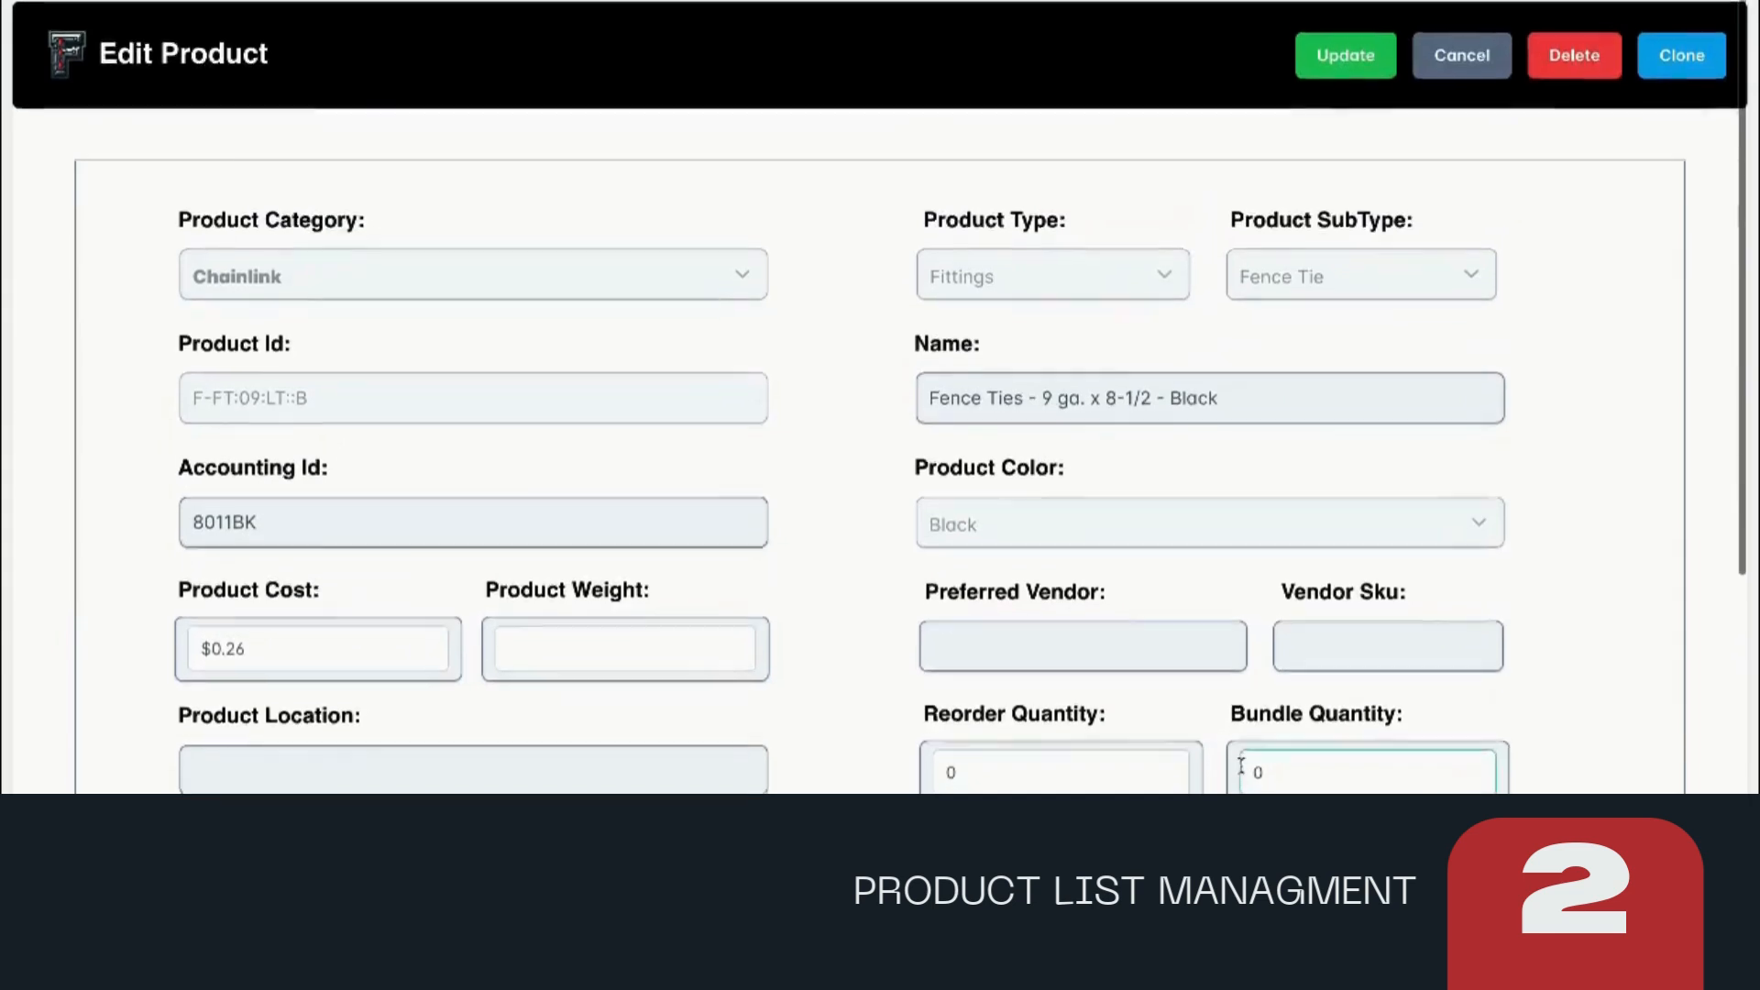
click(1465, 57)
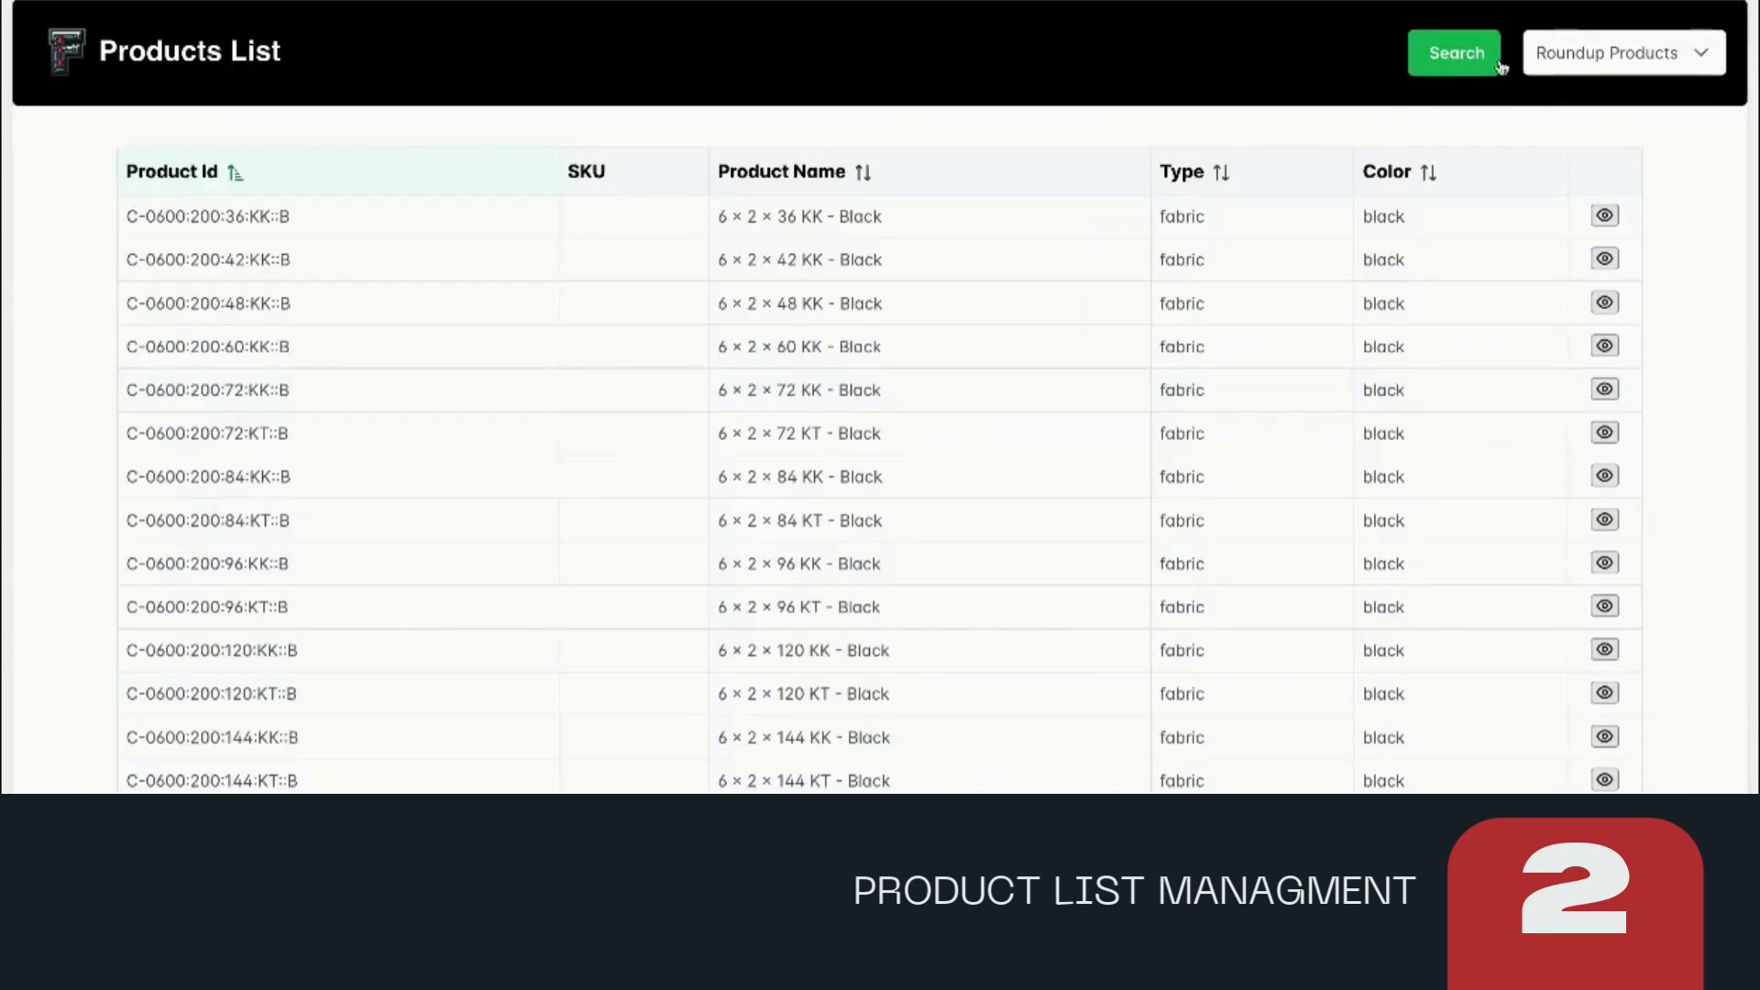
Cycle the products list filter through All Products, Stock Items and Out of Stock
click(1620, 52)
click(1589, 238)
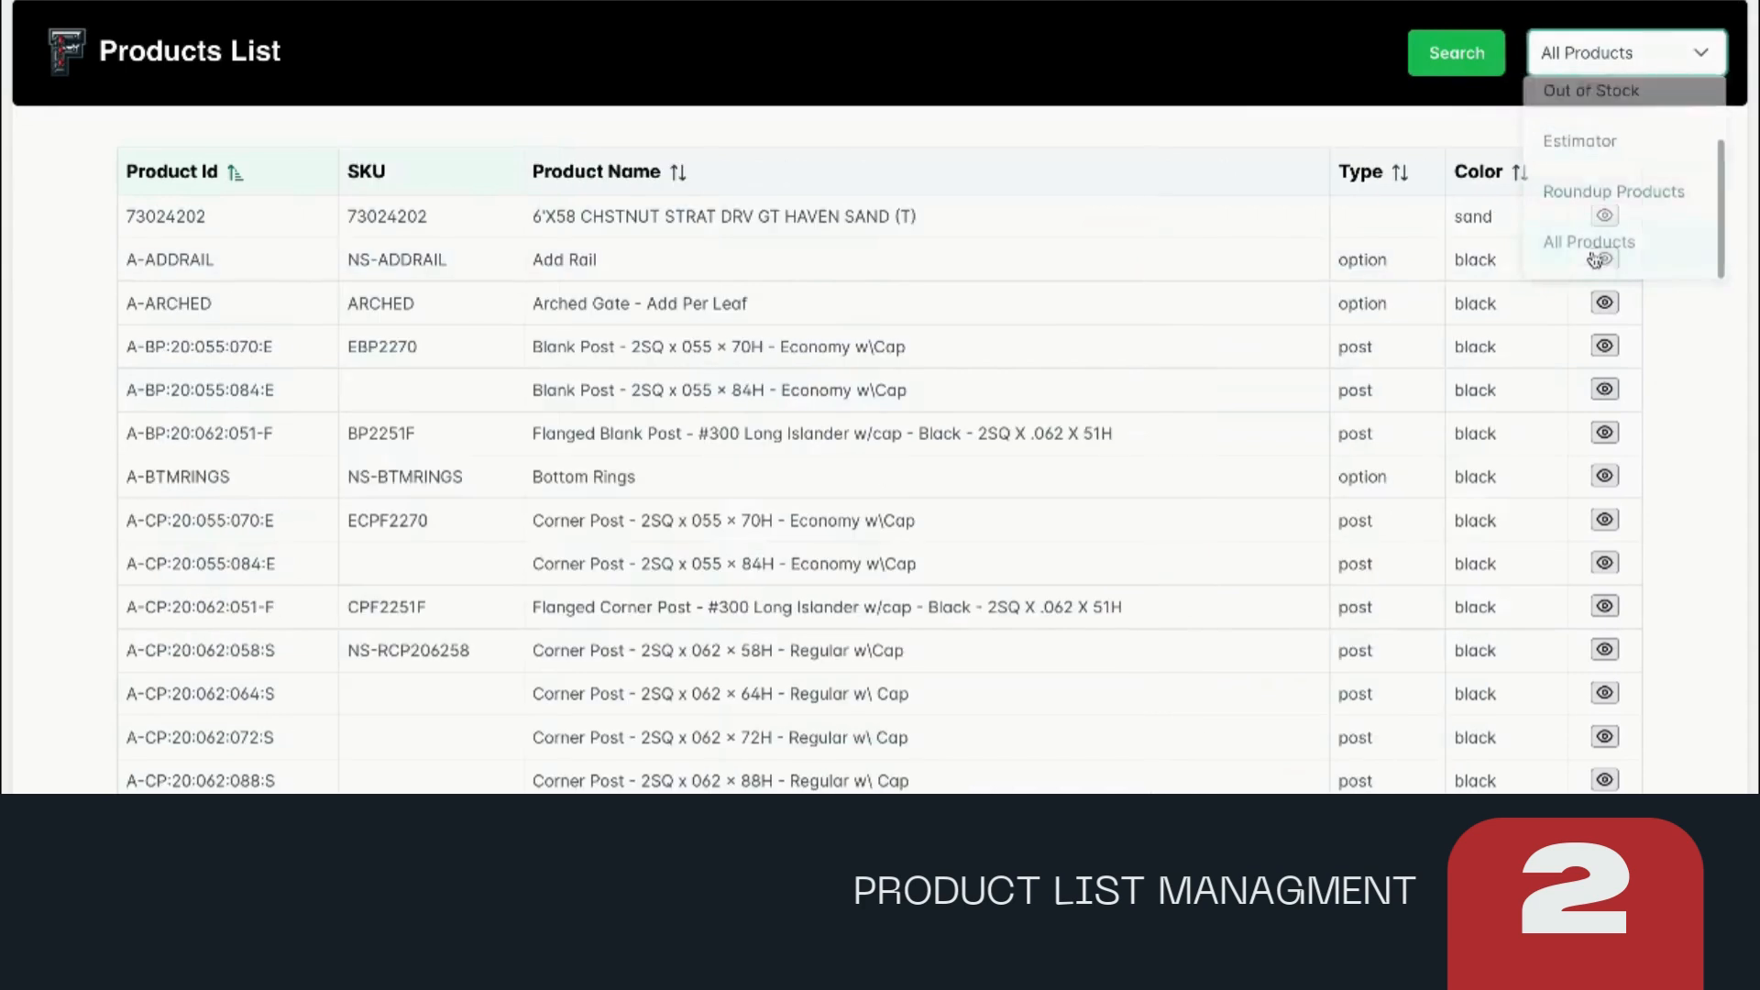
click(1607, 52)
scroll(1620, 151, up, 2)
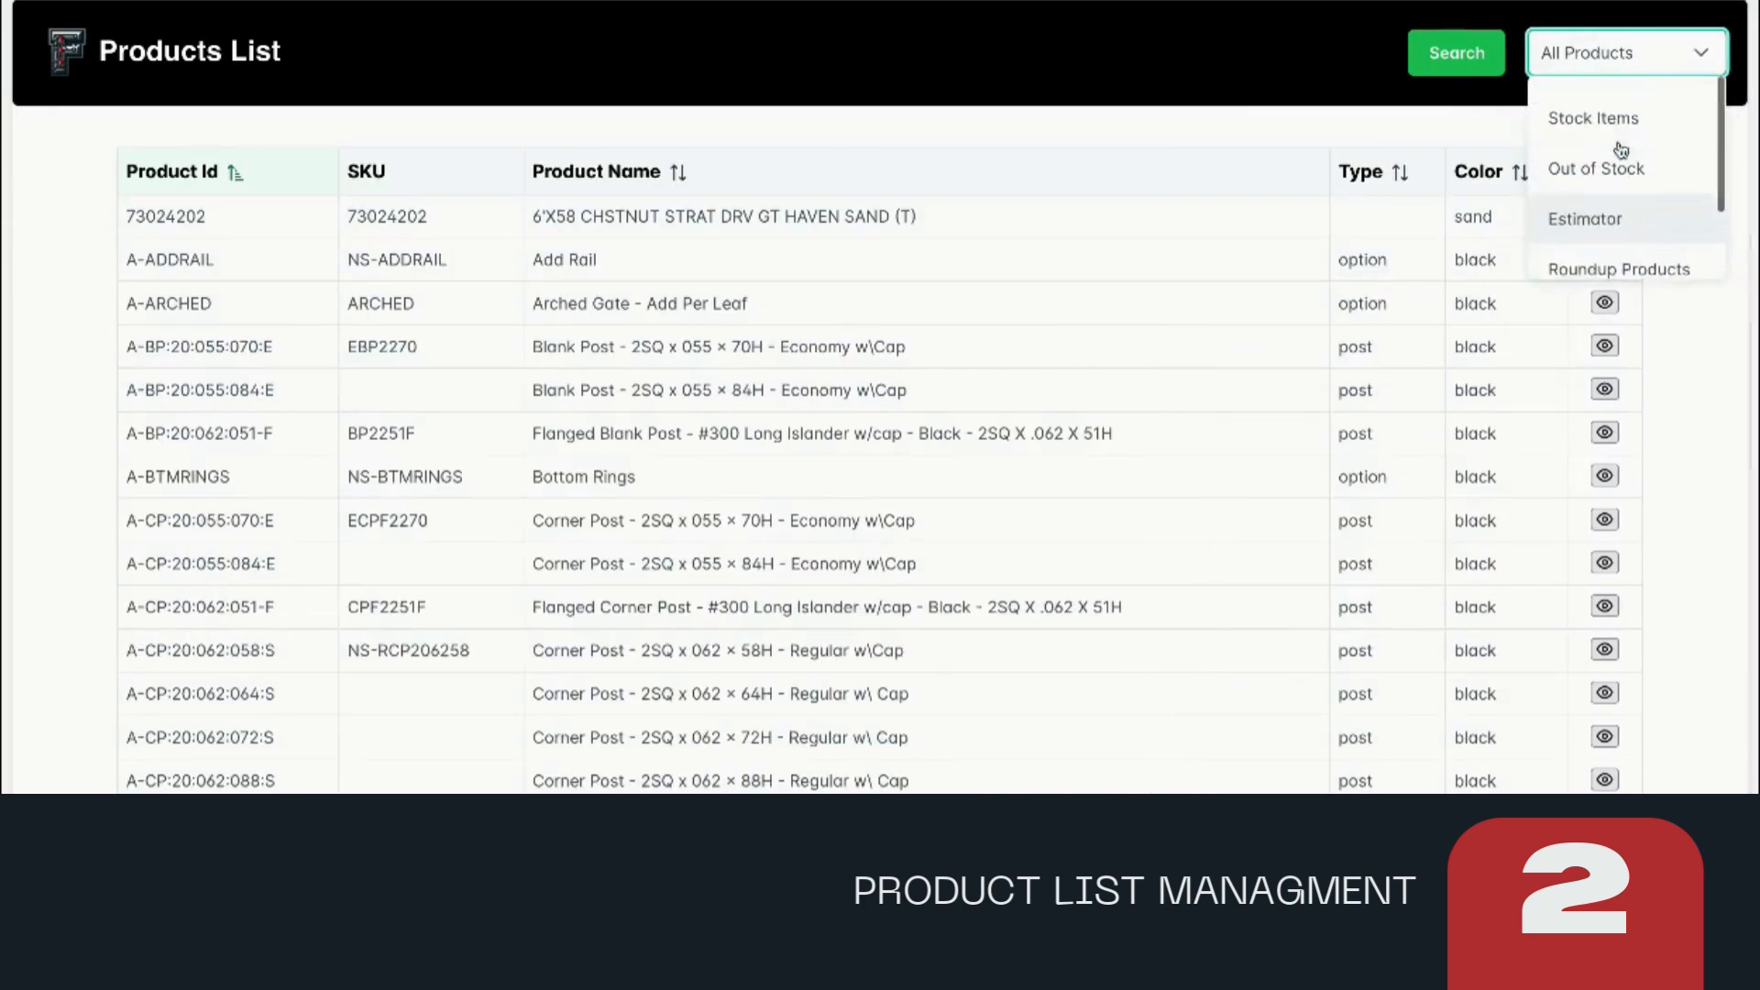
click(1588, 122)
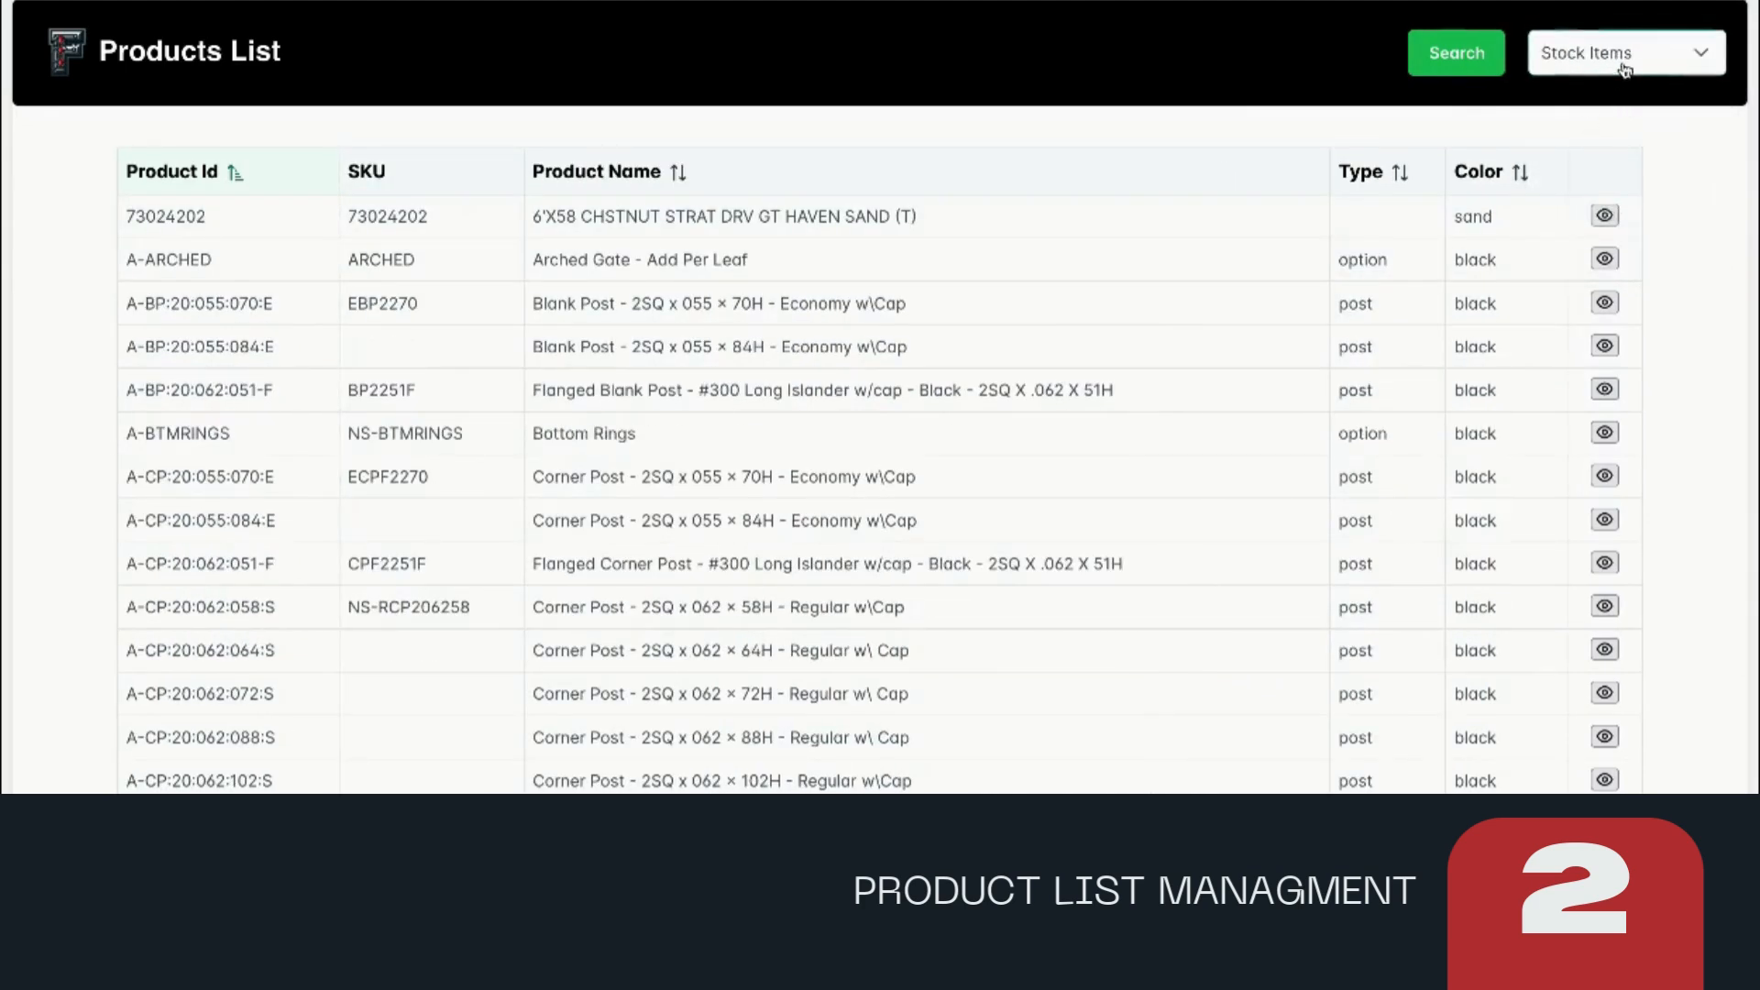
click(1624, 70)
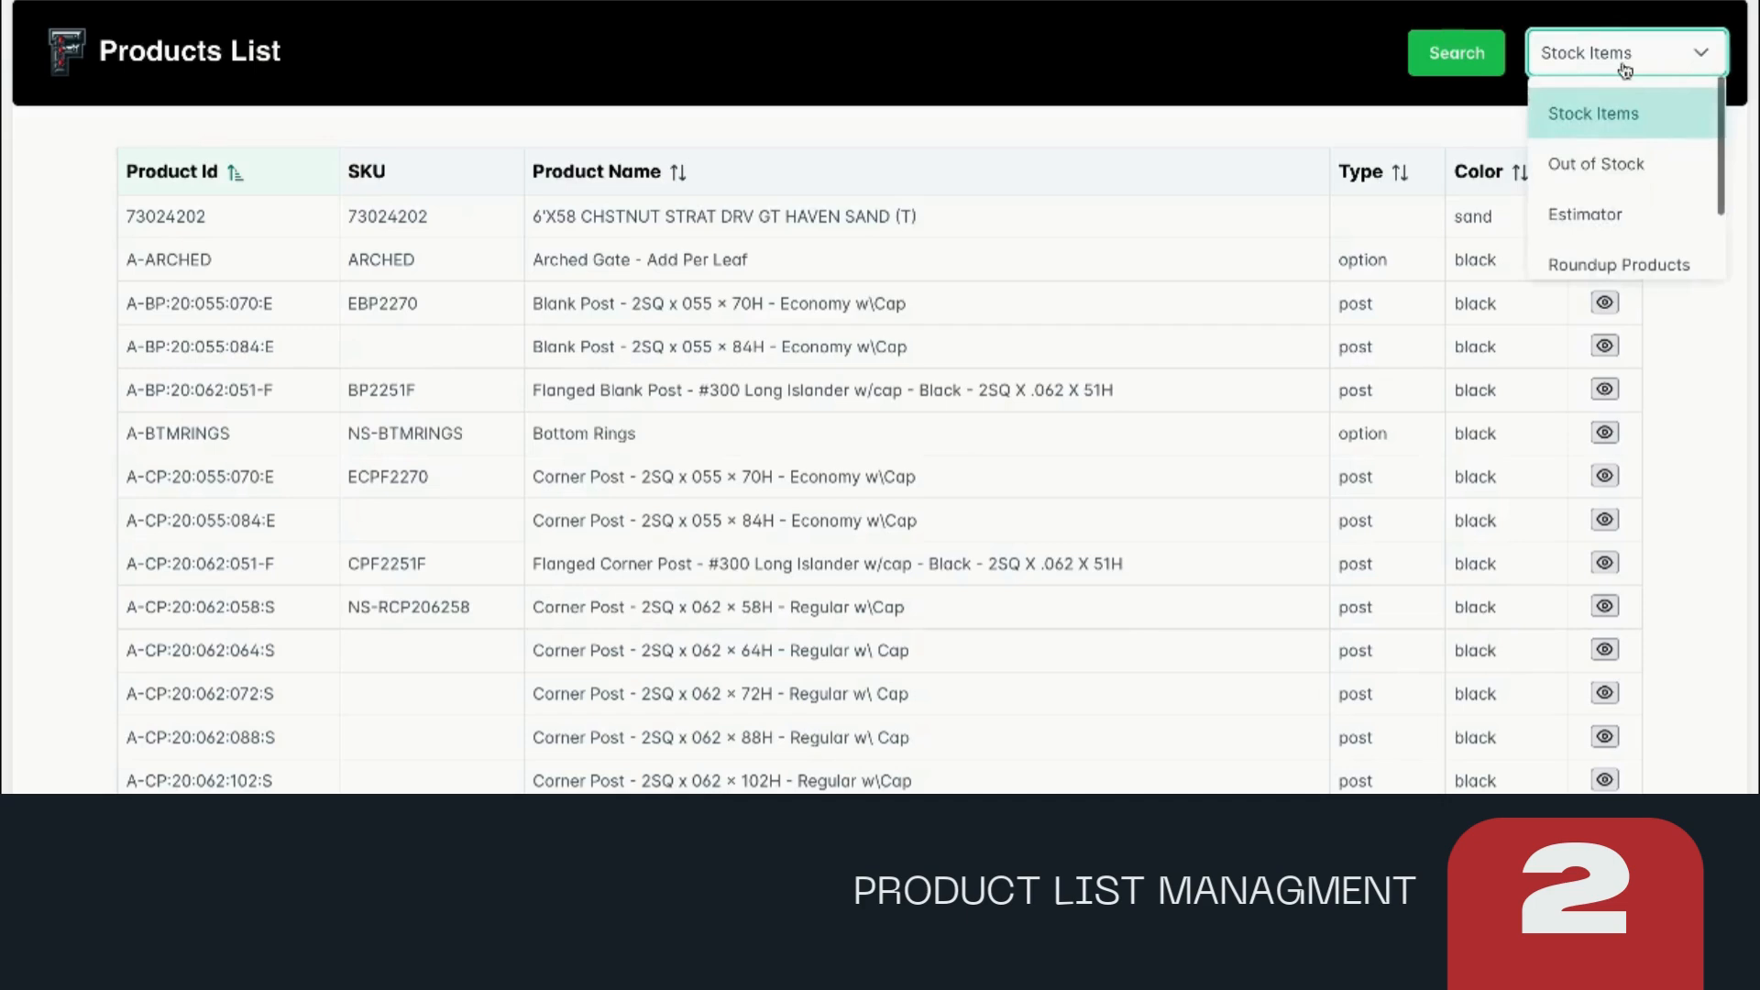
click(1618, 162)
Open the product search, reset its criteria and set the category to Chainlink
click(1457, 53)
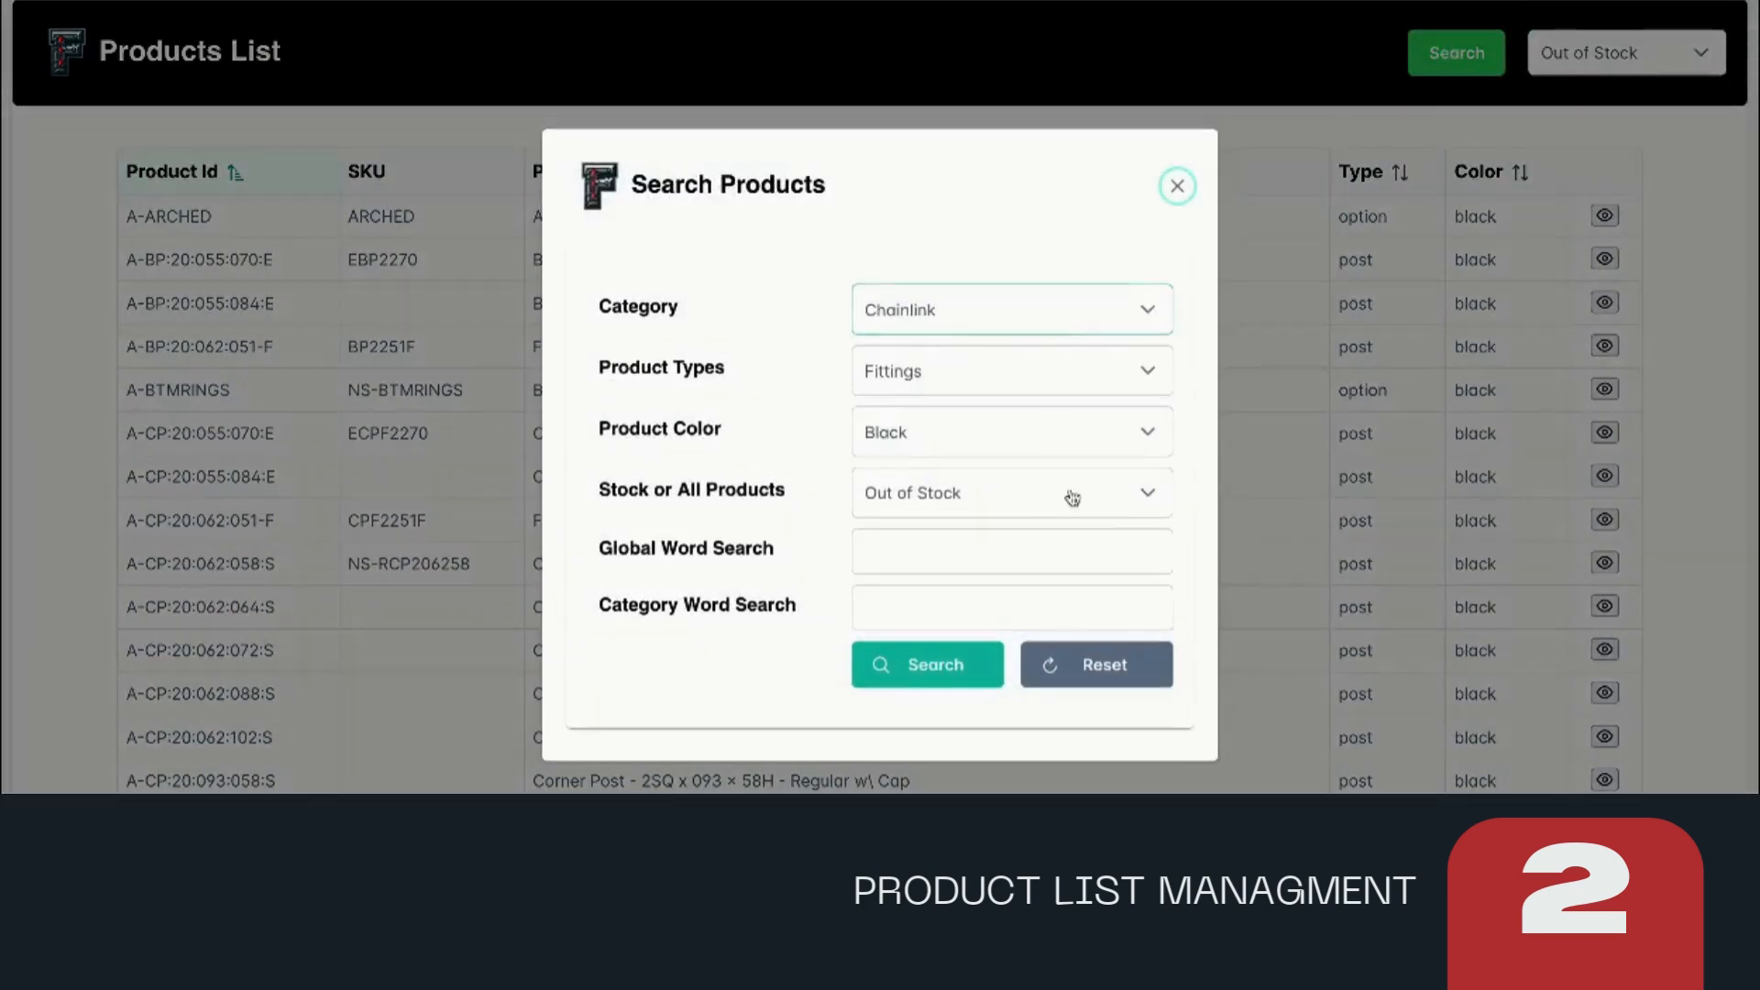
click(1105, 666)
click(1054, 316)
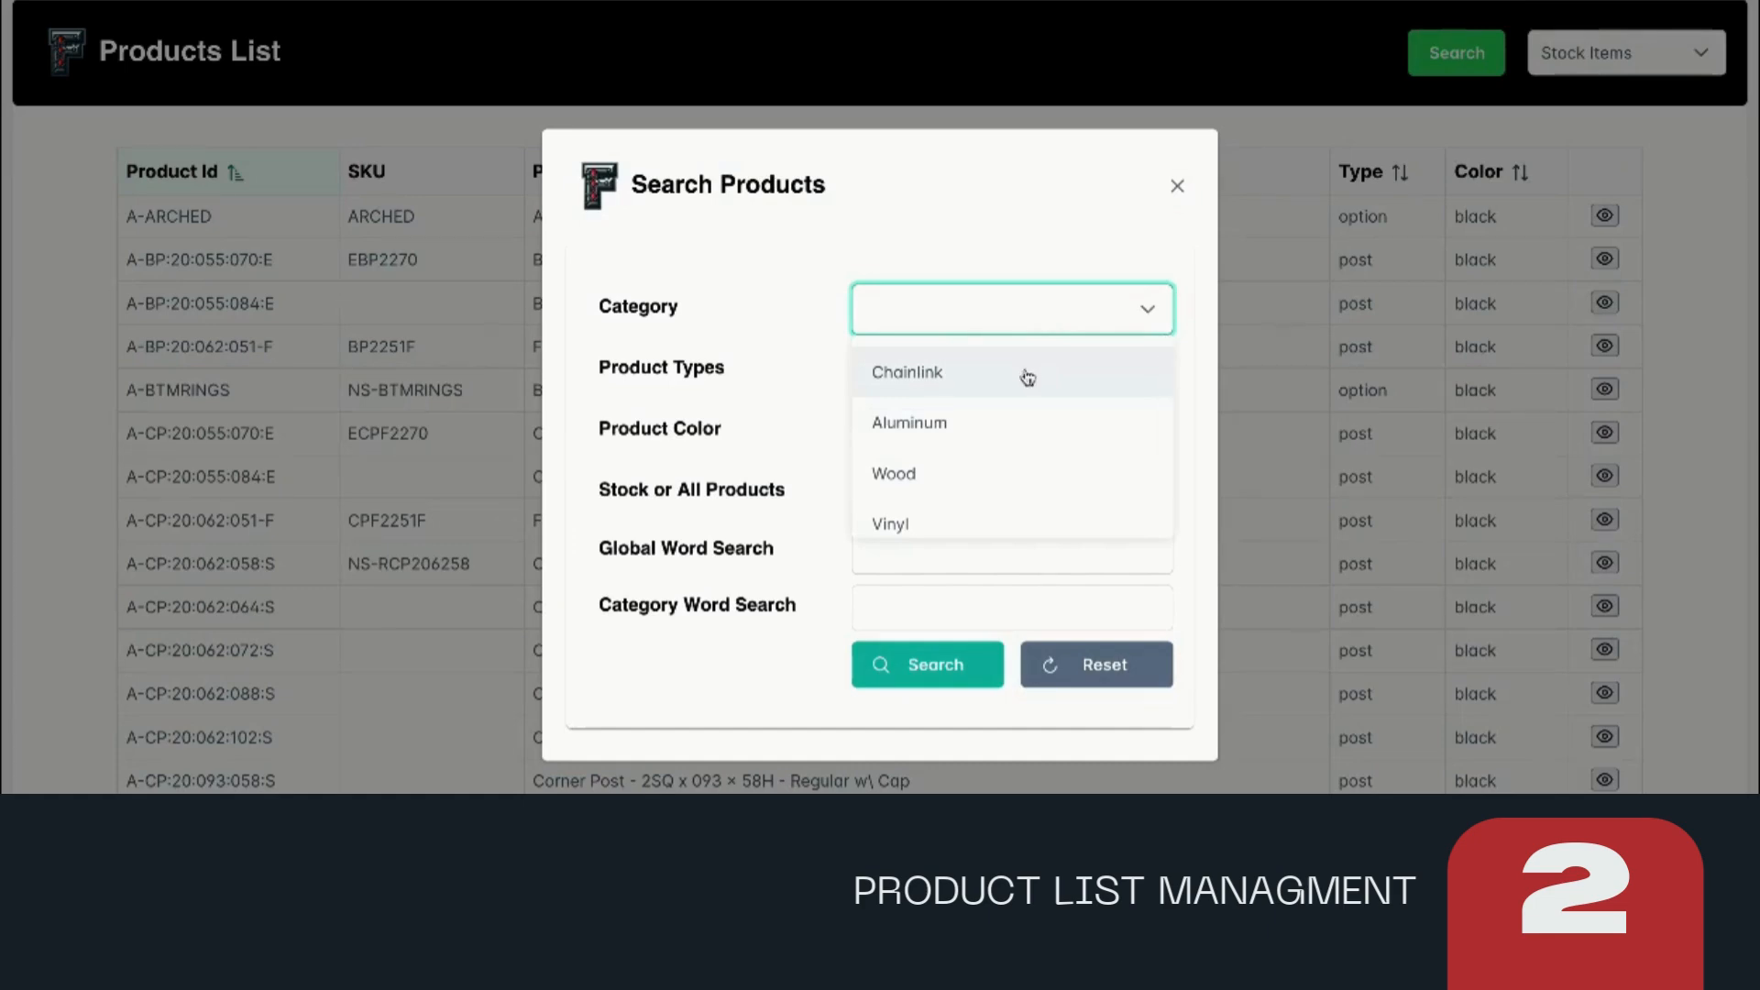
click(1028, 376)
Set the search's product type to Hardware, leaving the color empty, and run the search on Stock Items
click(1021, 390)
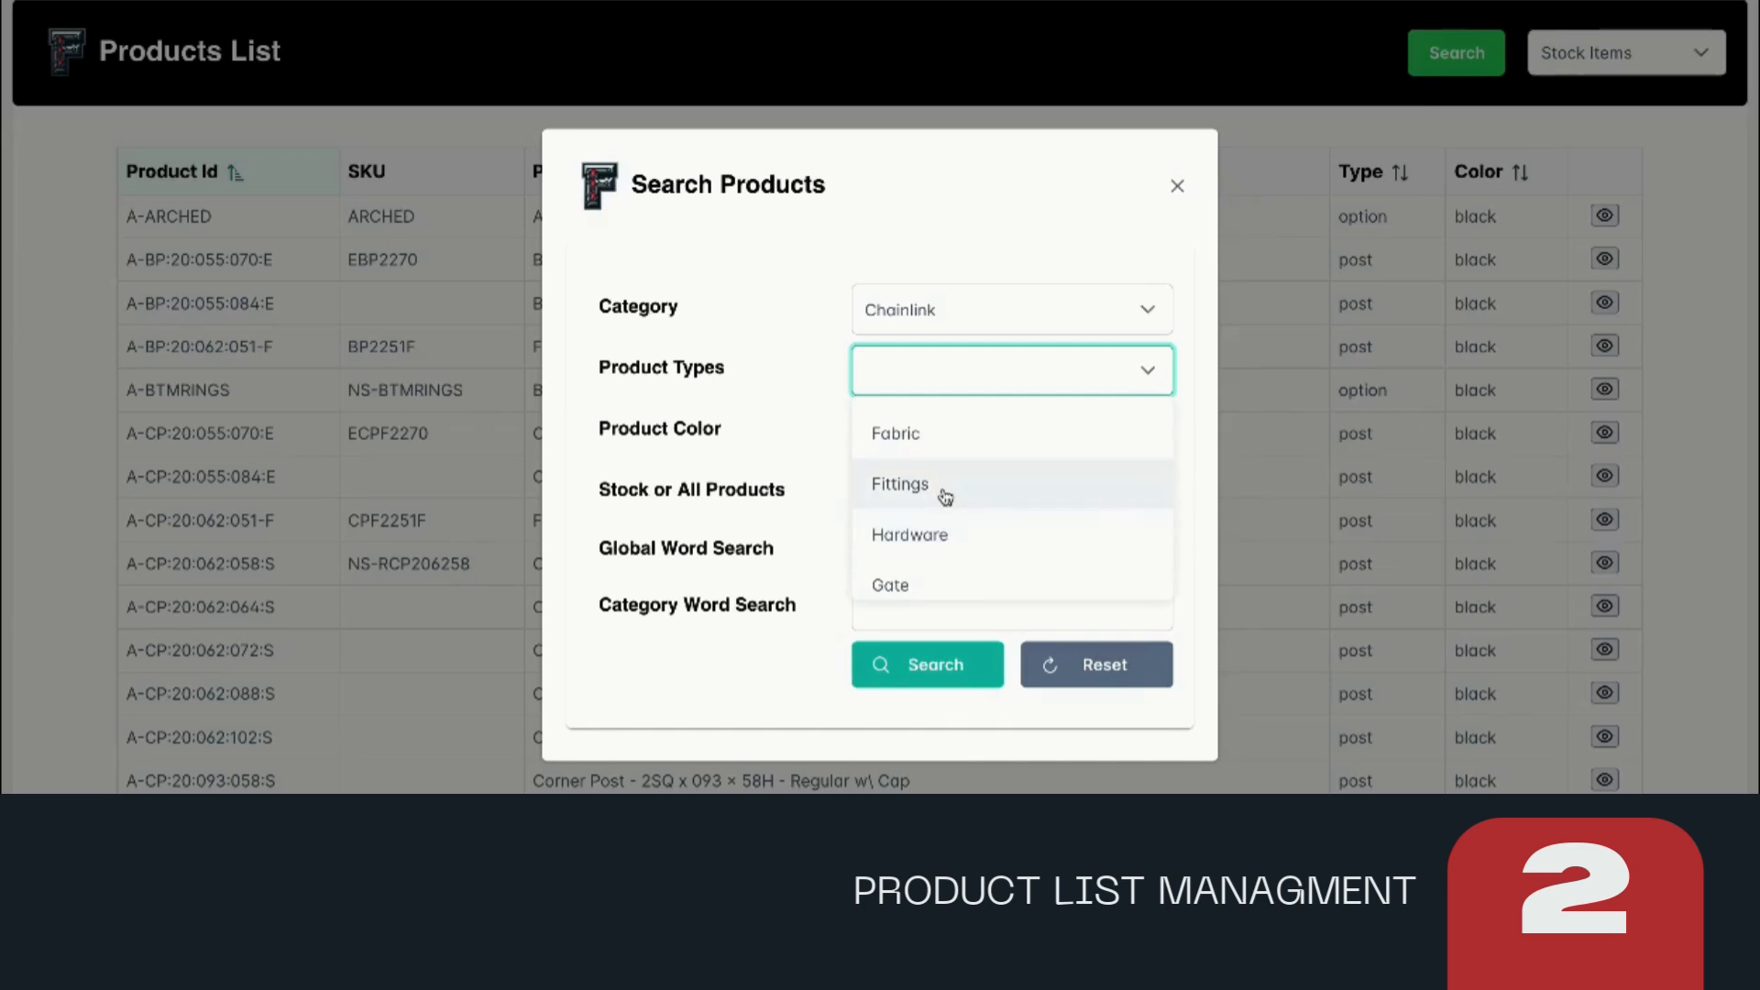
click(945, 496)
click(982, 376)
click(958, 530)
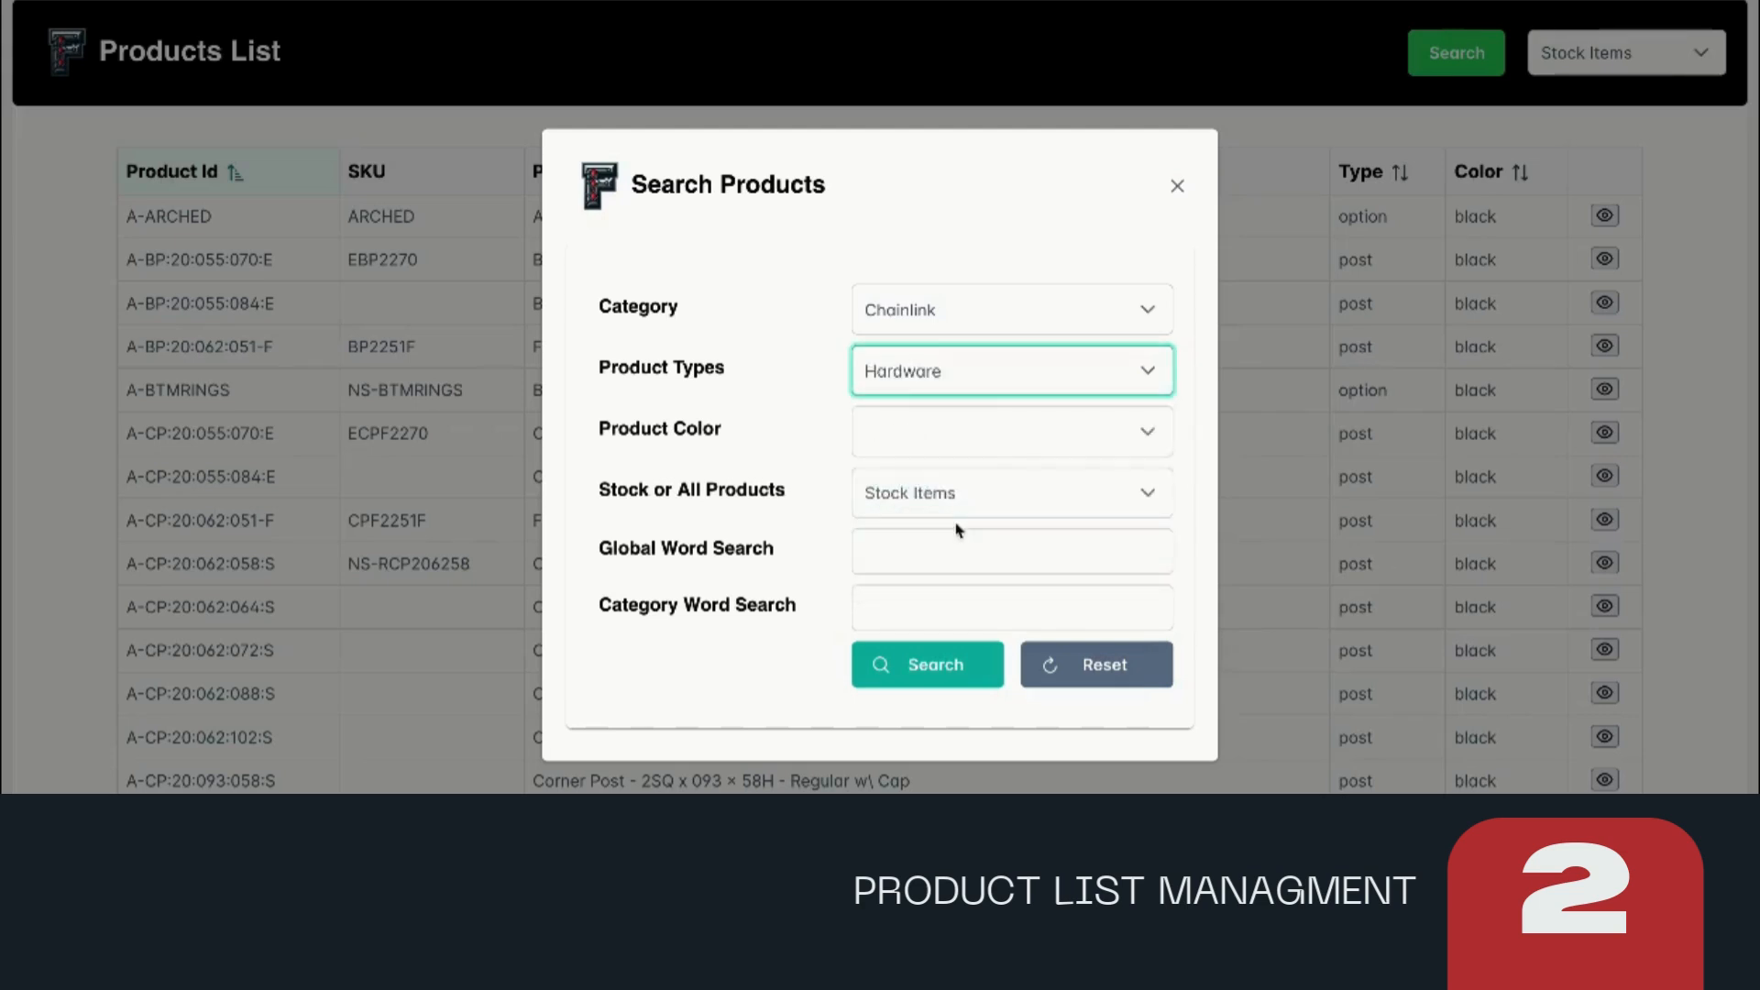
click(1045, 432)
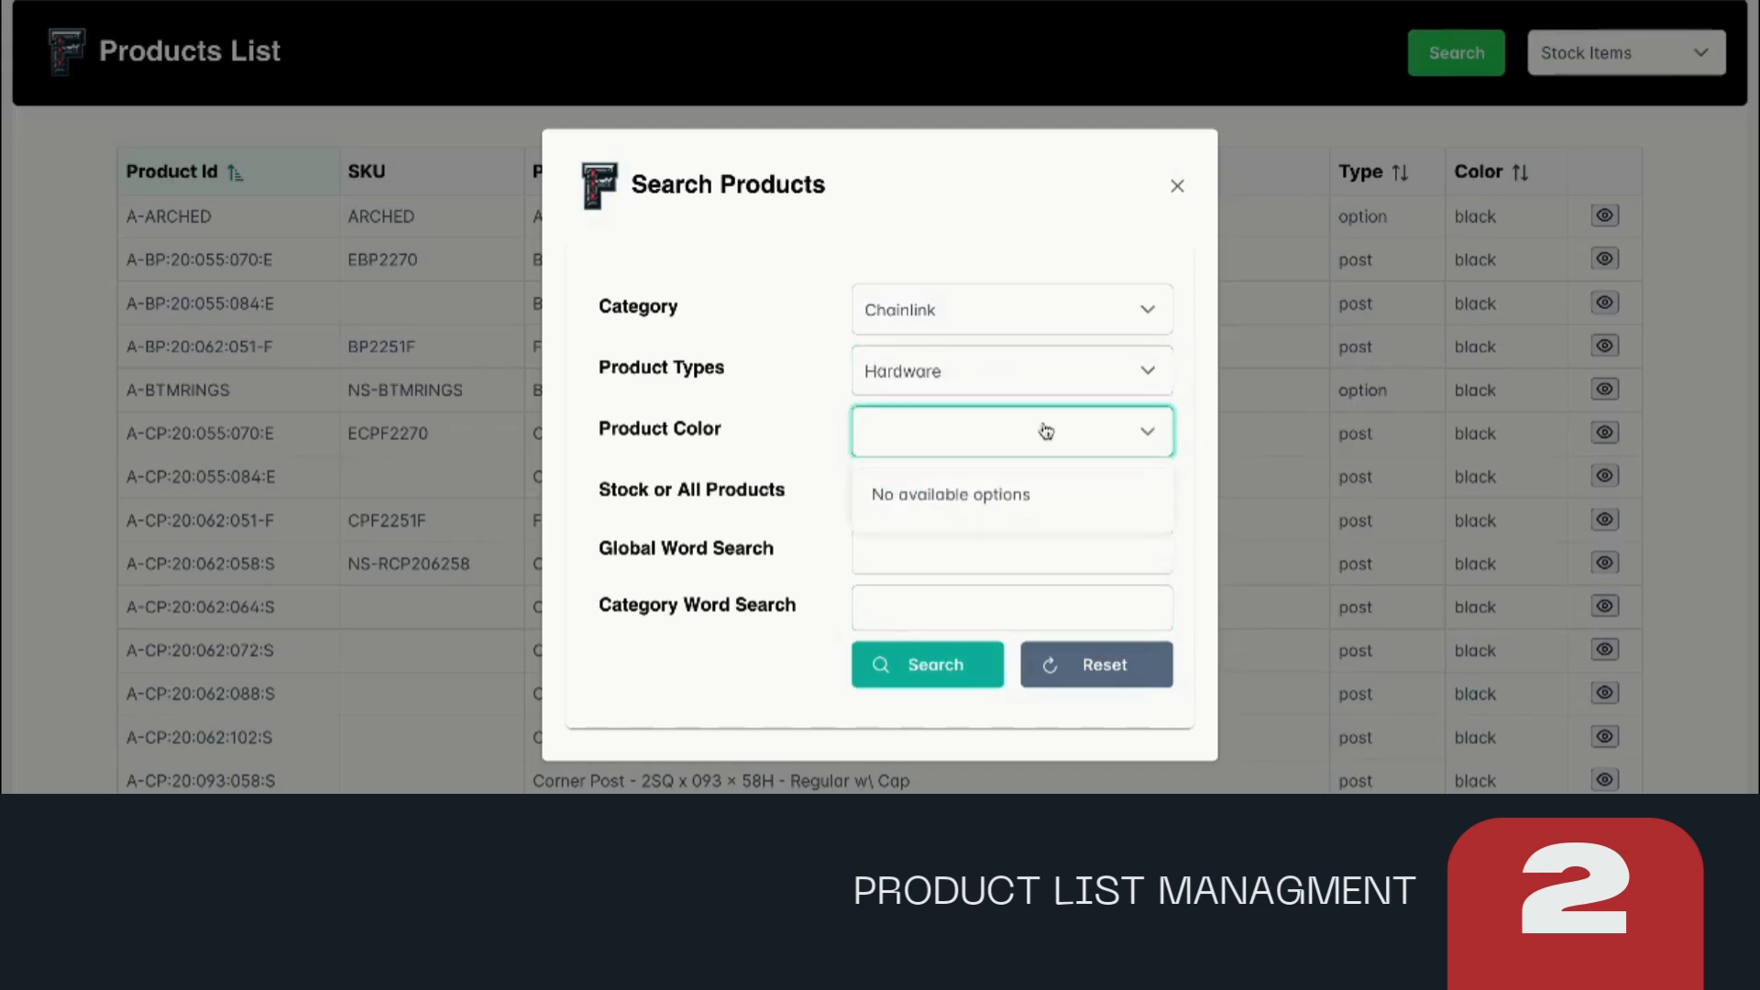
click(1046, 431)
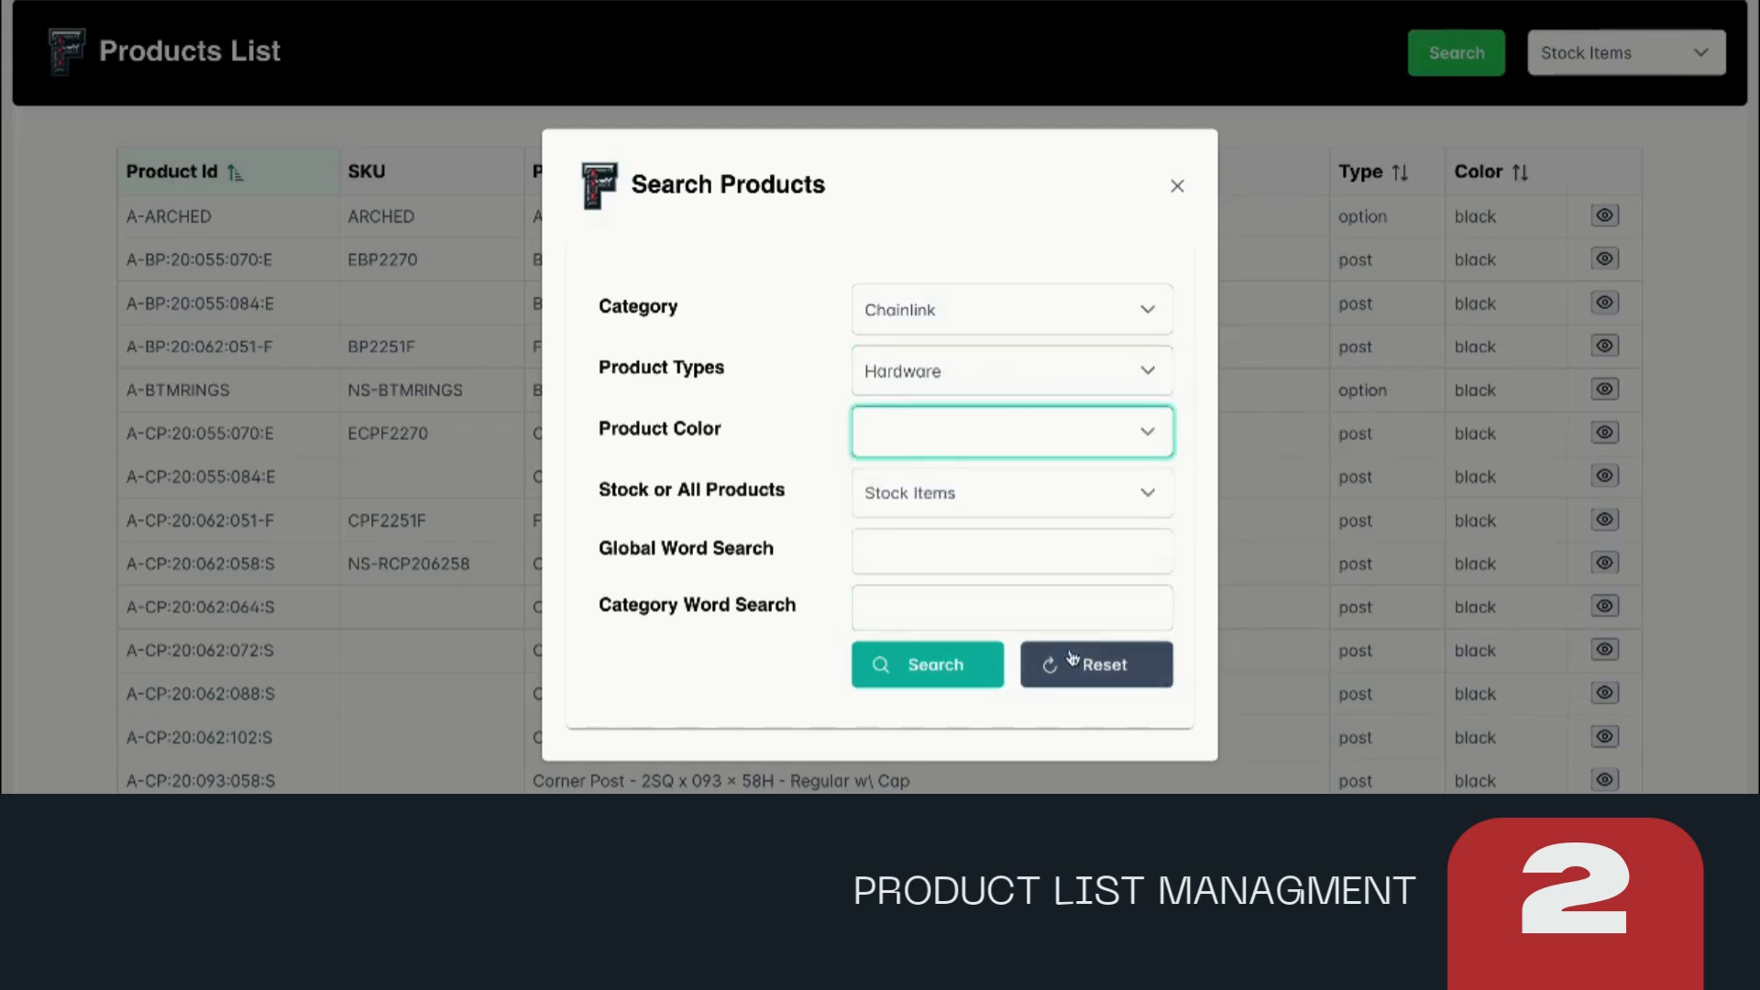
click(951, 664)
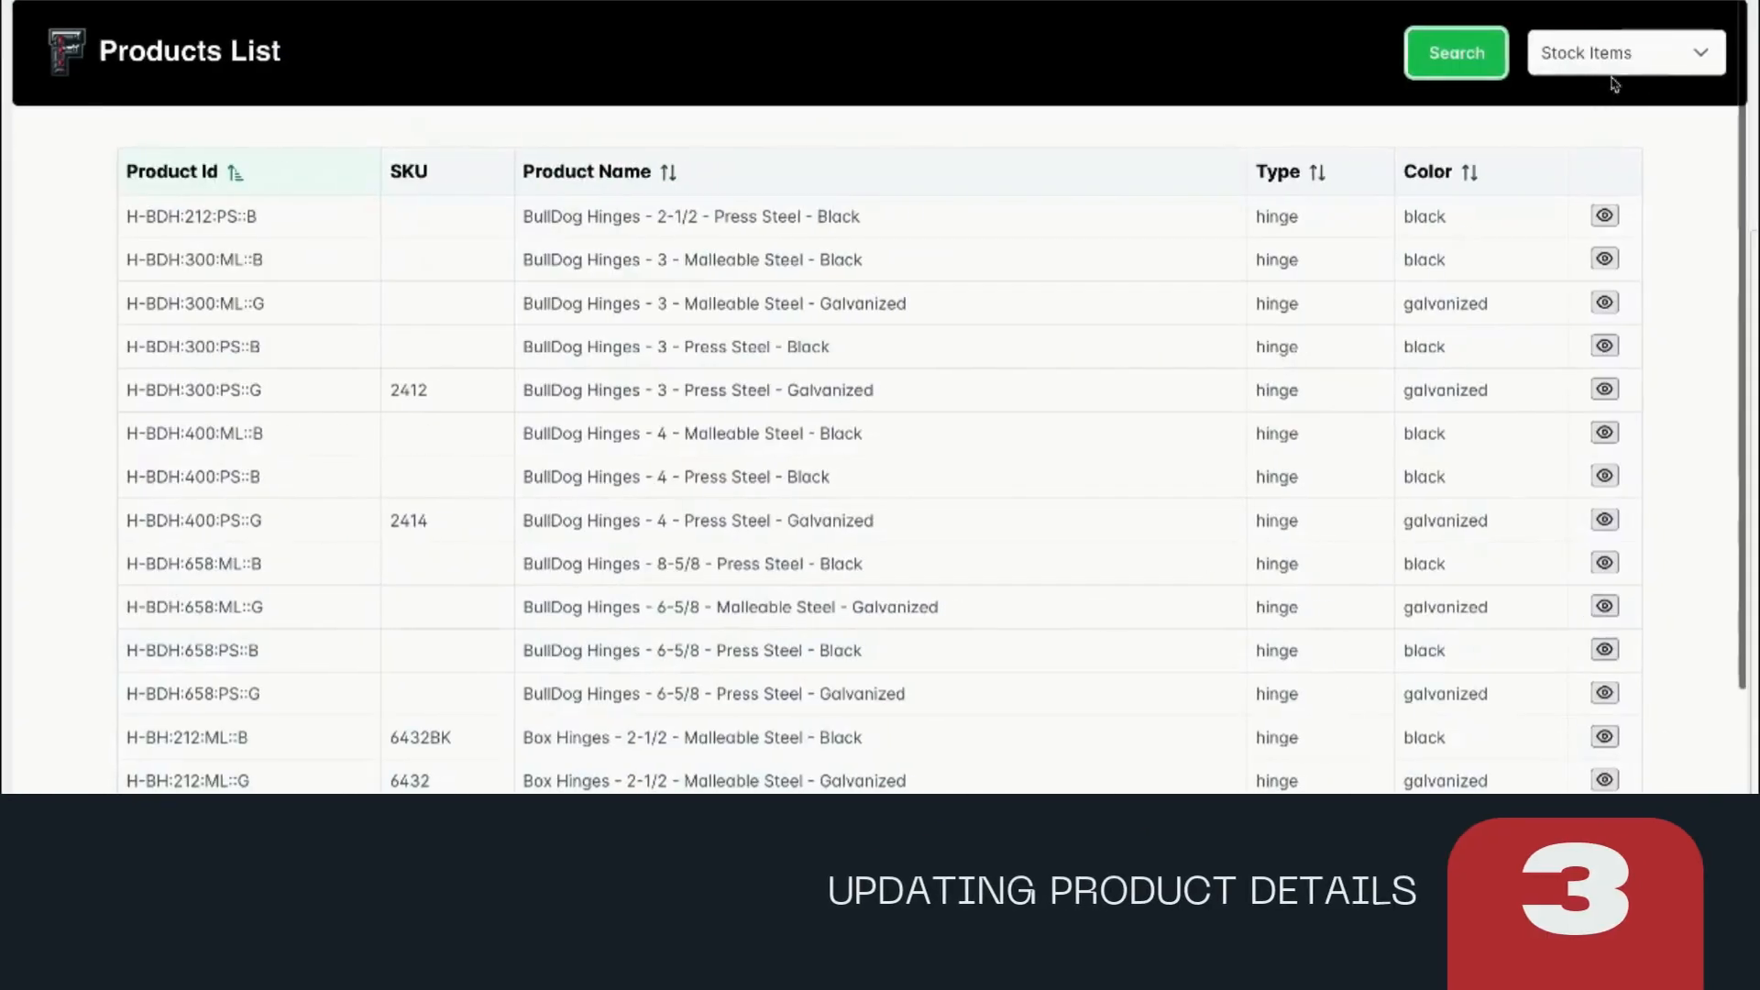
Filter the Chainlink hardware results to Out of Stock
click(1613, 52)
click(1586, 161)
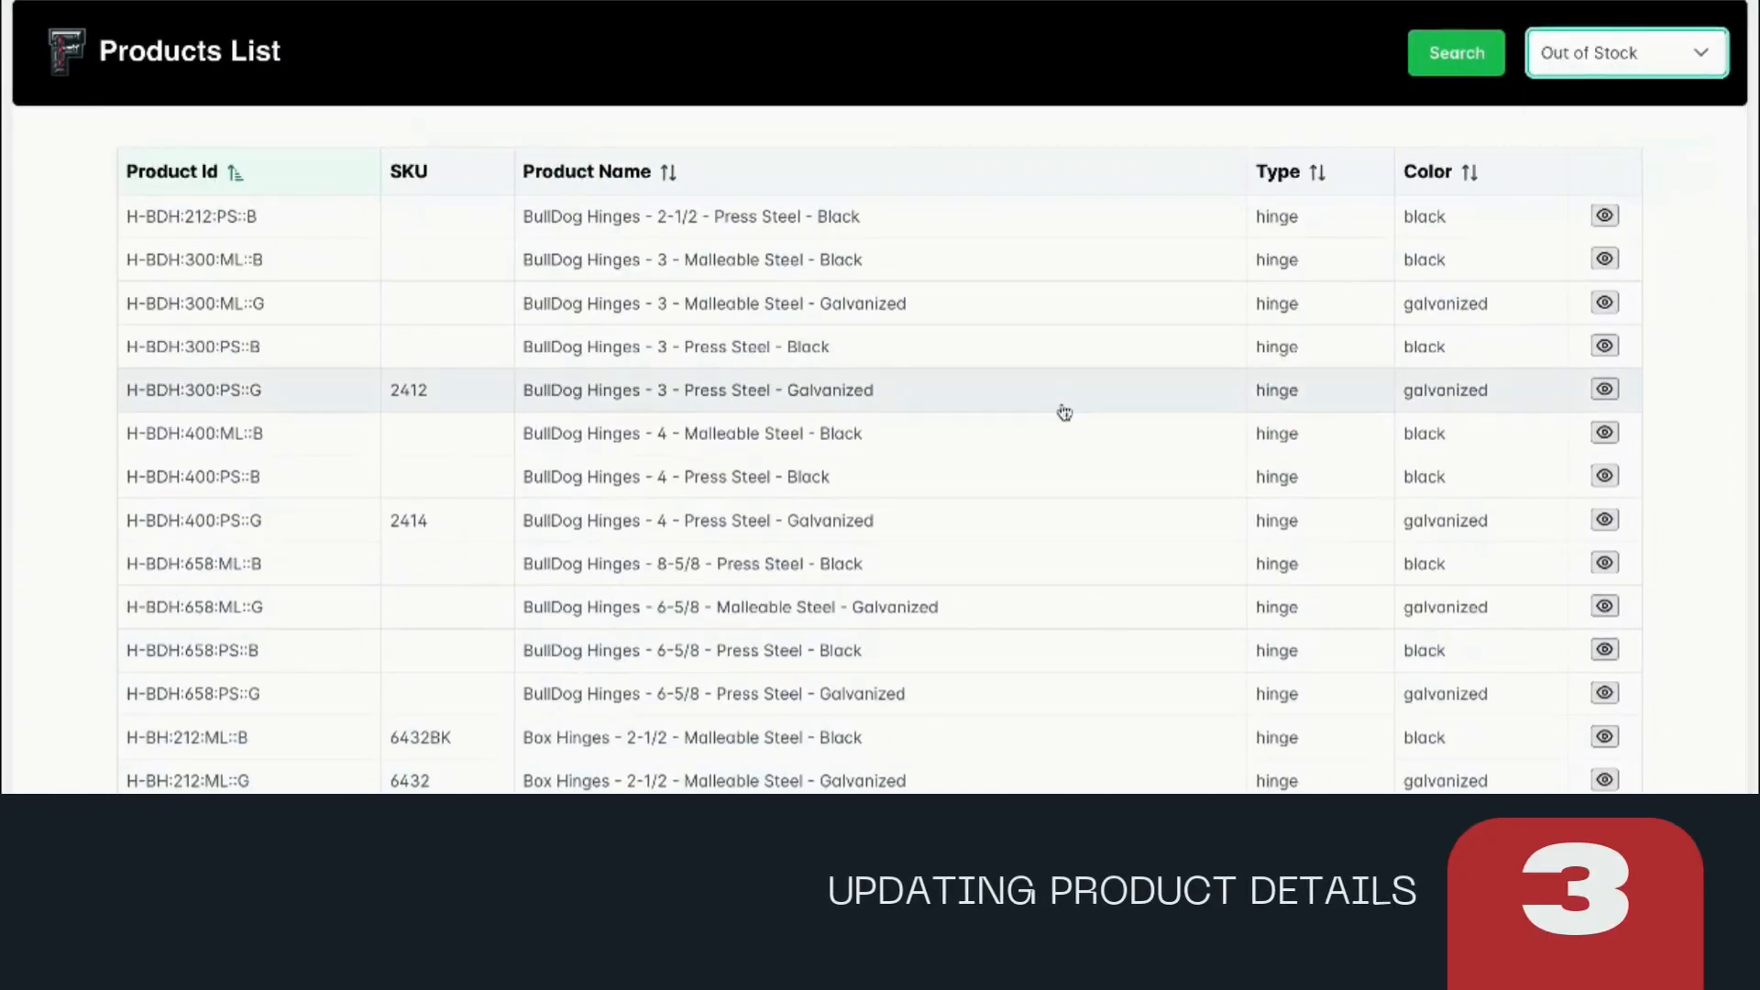
scroll(1049, 385, up, 1)
Open the product BullDog Hinges - 2-1/2 - Press Steel - Black and look through its details
click(1027, 264)
scroll(1009, 475, down, 2)
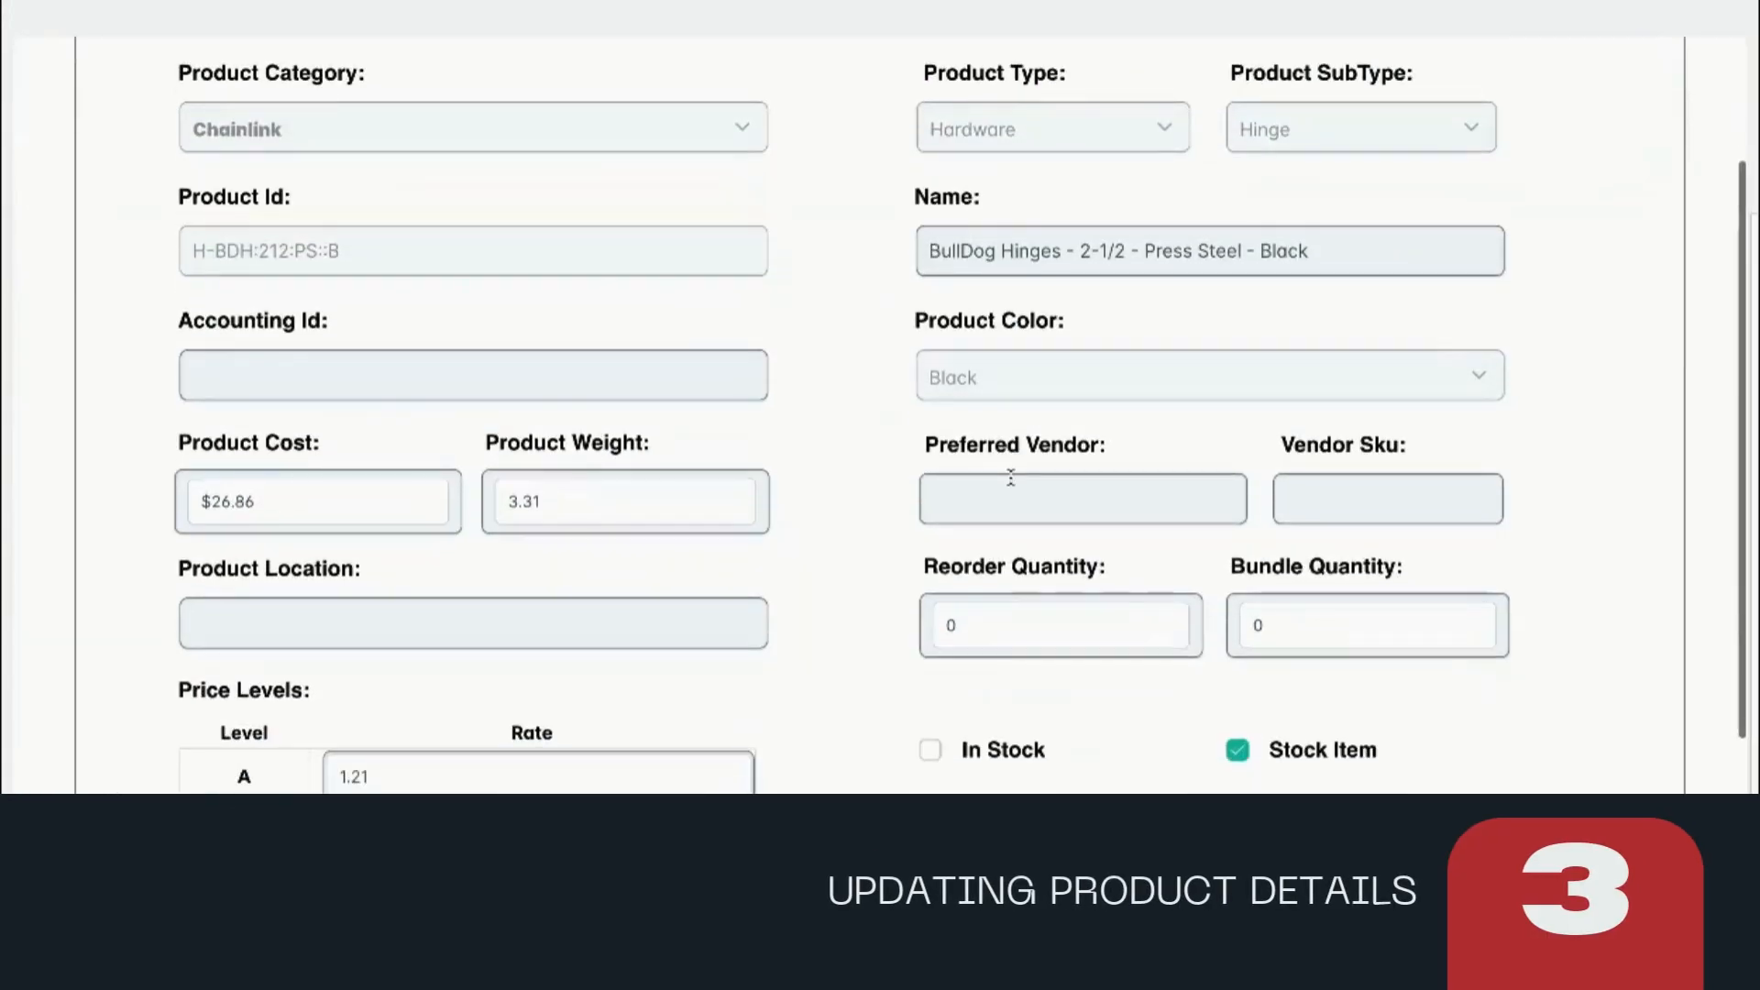
scroll(1018, 475, up, 2)
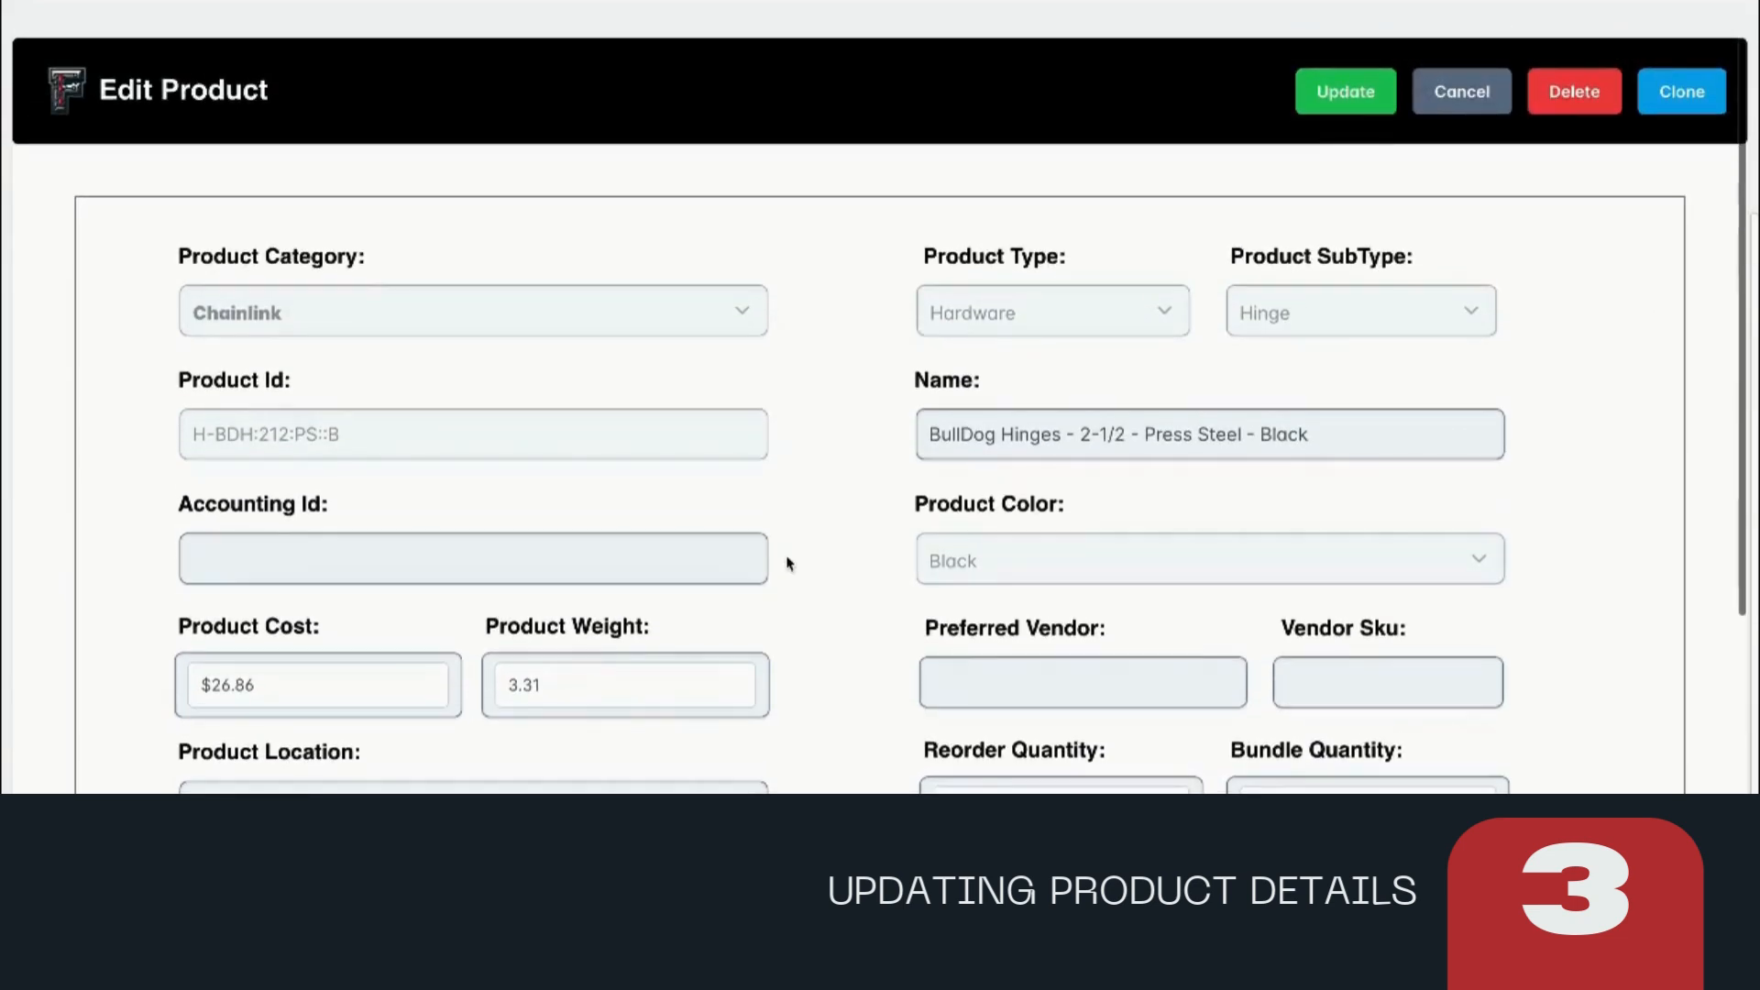
scroll(790, 562, down, 4)
scroll(789, 563, down, 1)
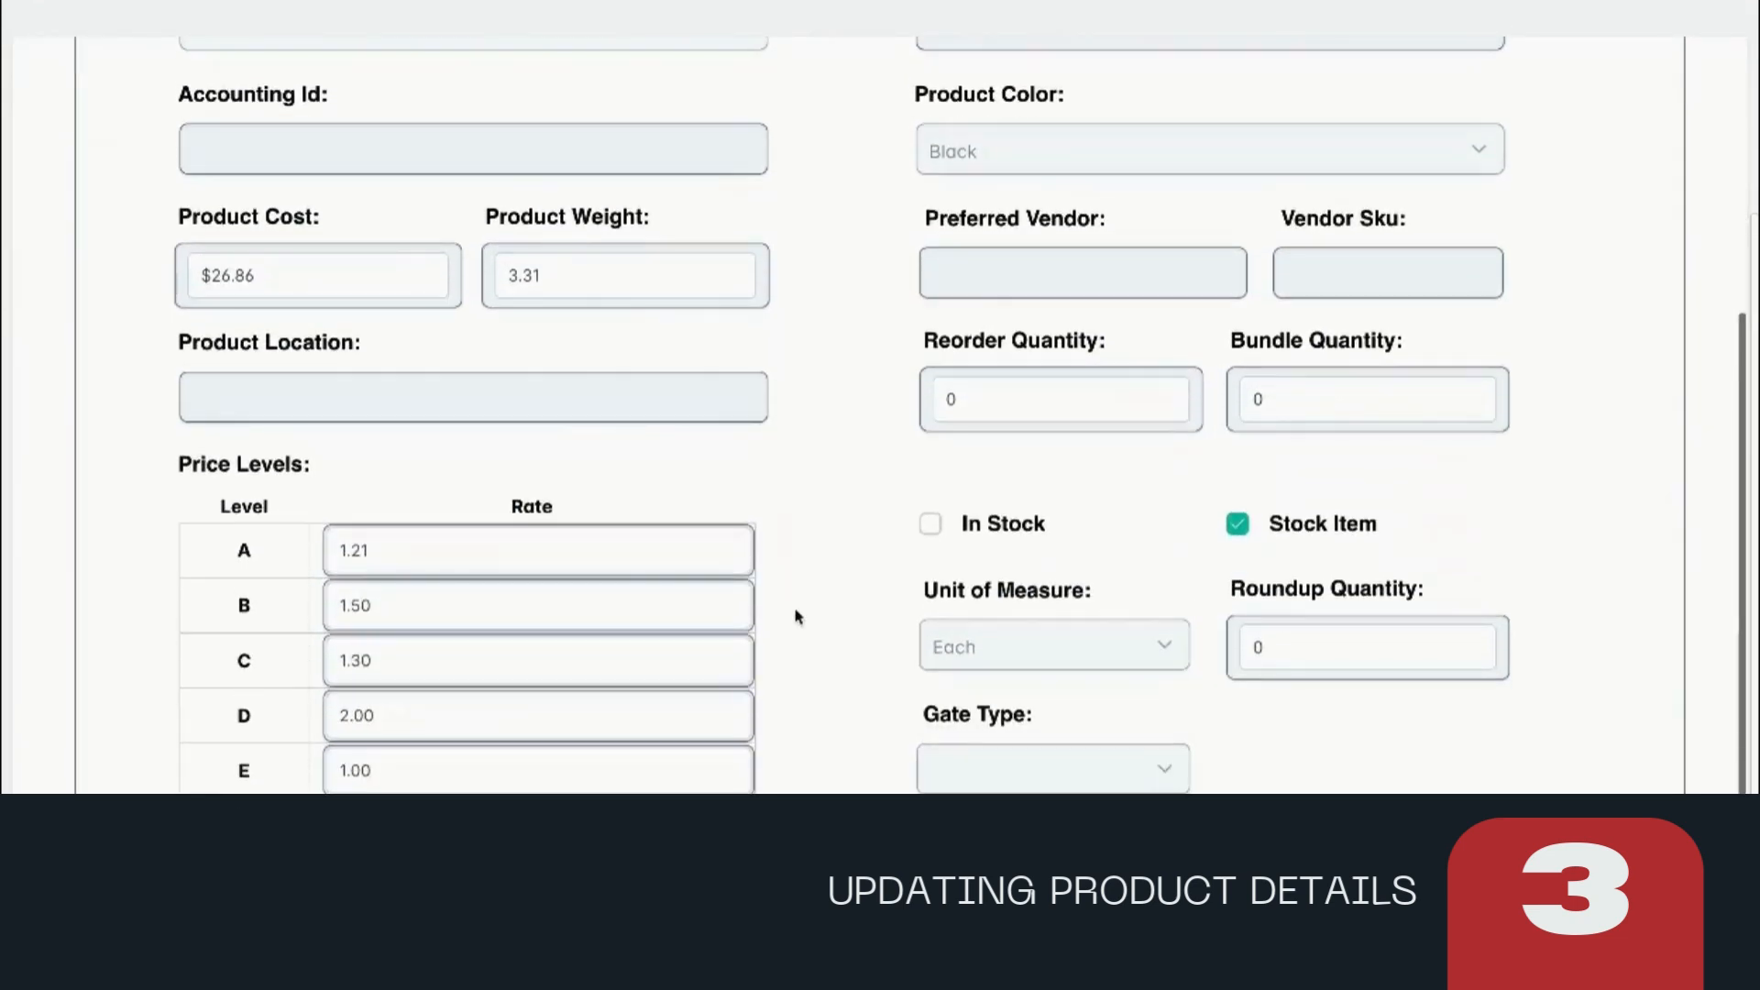
Mark the 2-1/2 black press steel BullDog hinge as In Stock, review its form and save the update
click(931, 525)
scroll(872, 621, down, 1)
scroll(872, 620, up, 6)
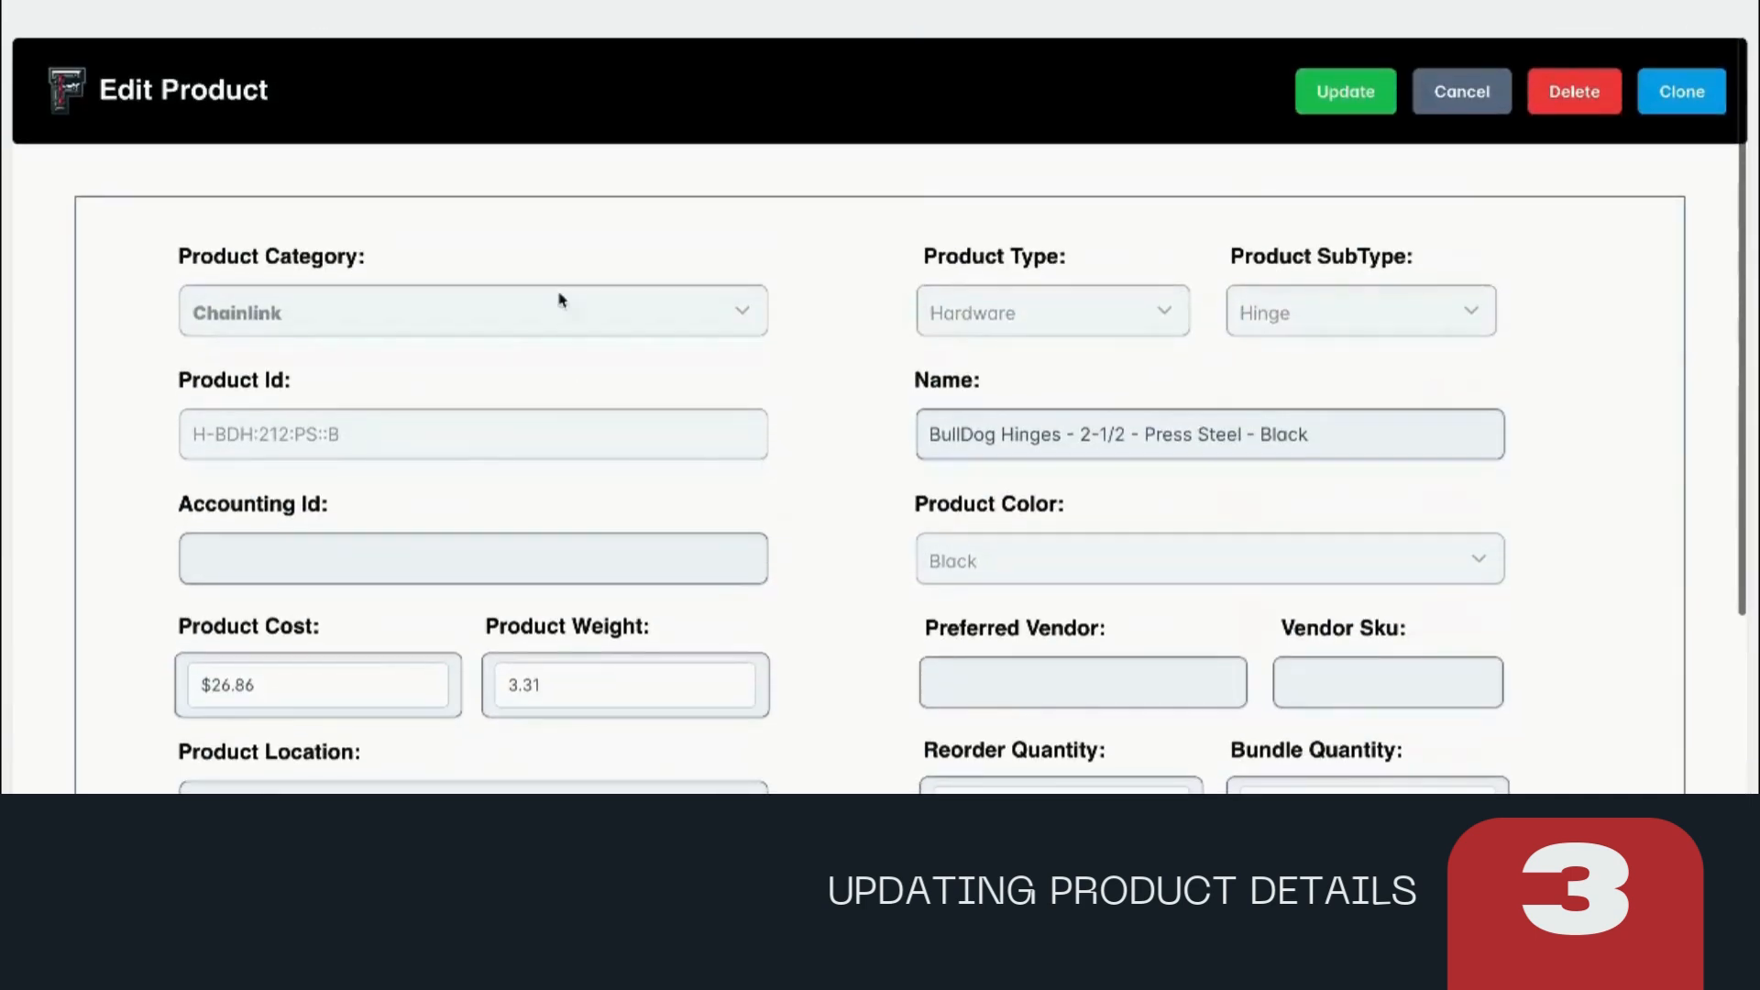
scroll(1041, 459, down, 8)
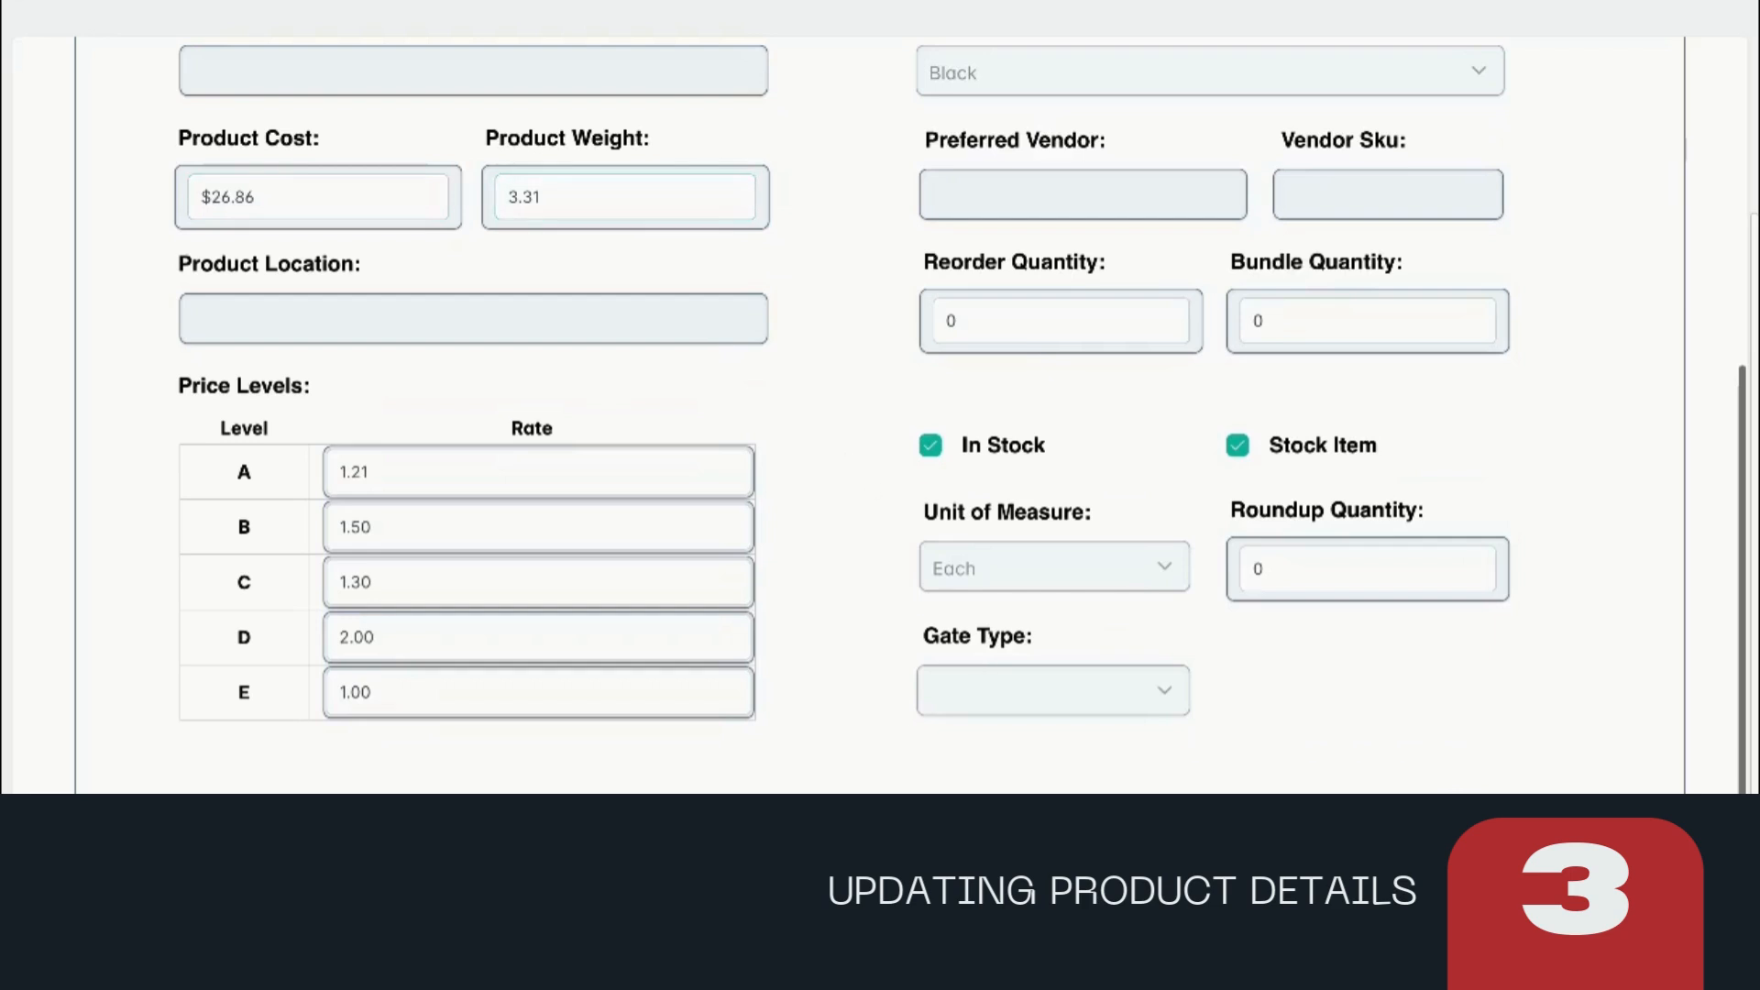
scroll(1347, 621, up, 3)
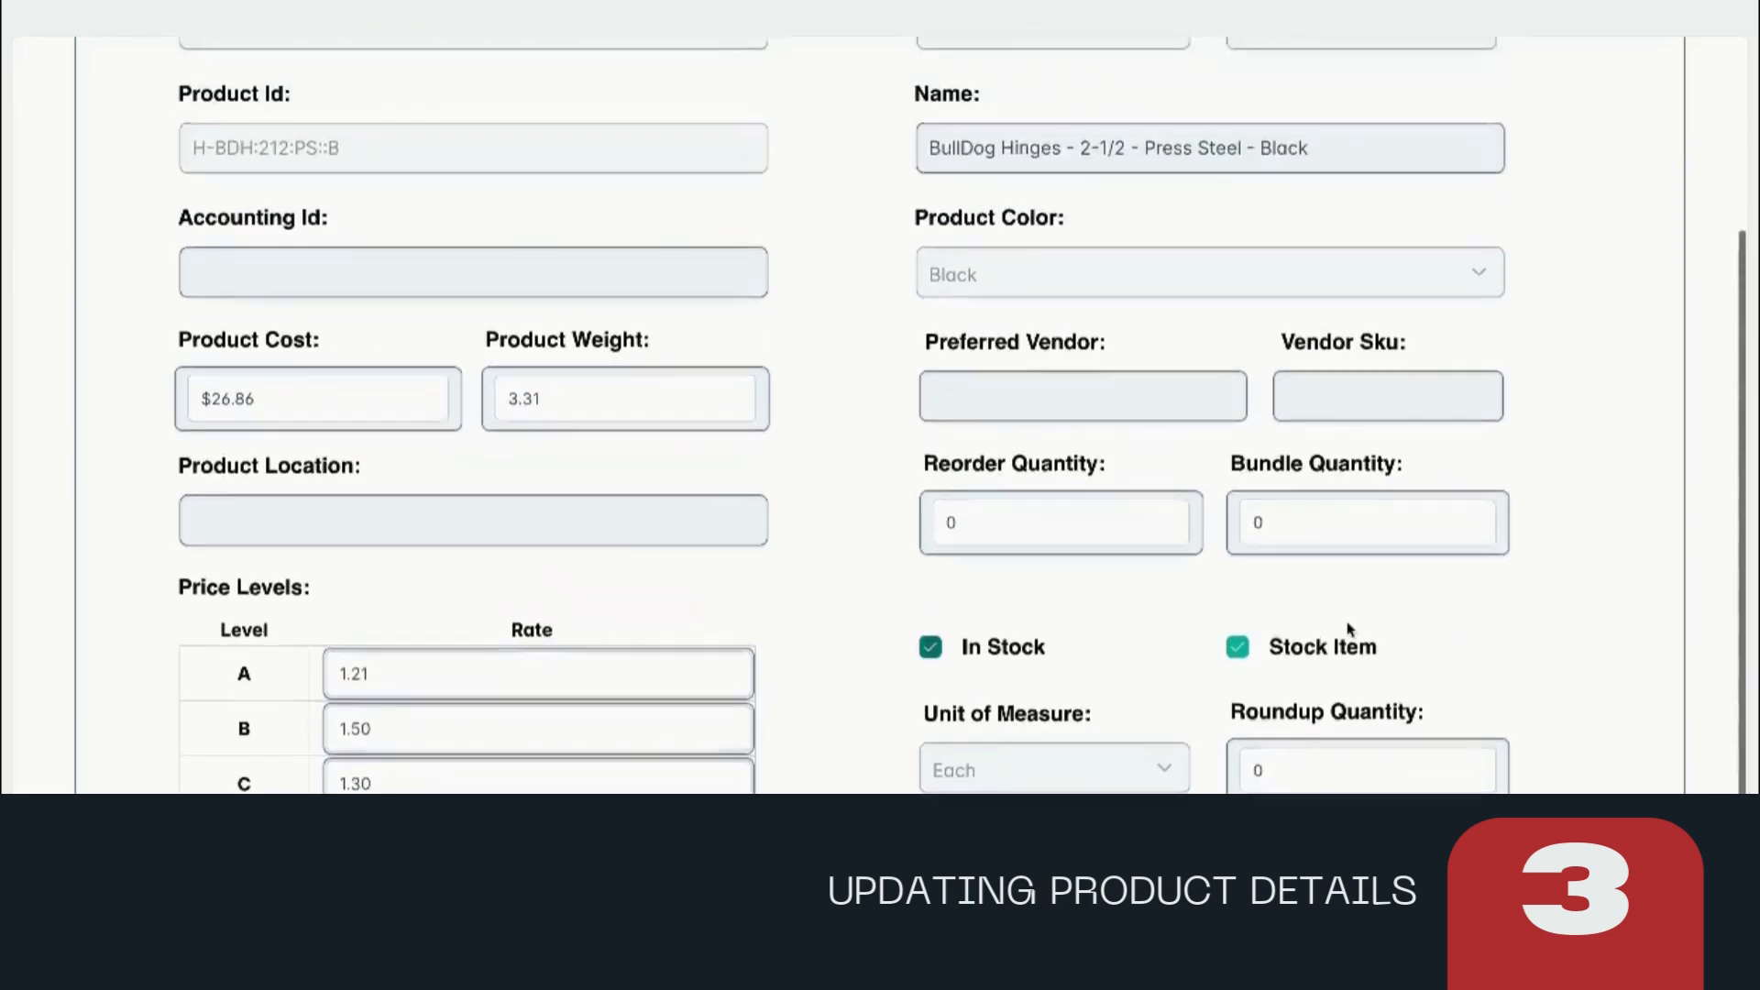
scroll(1348, 630, down, 3)
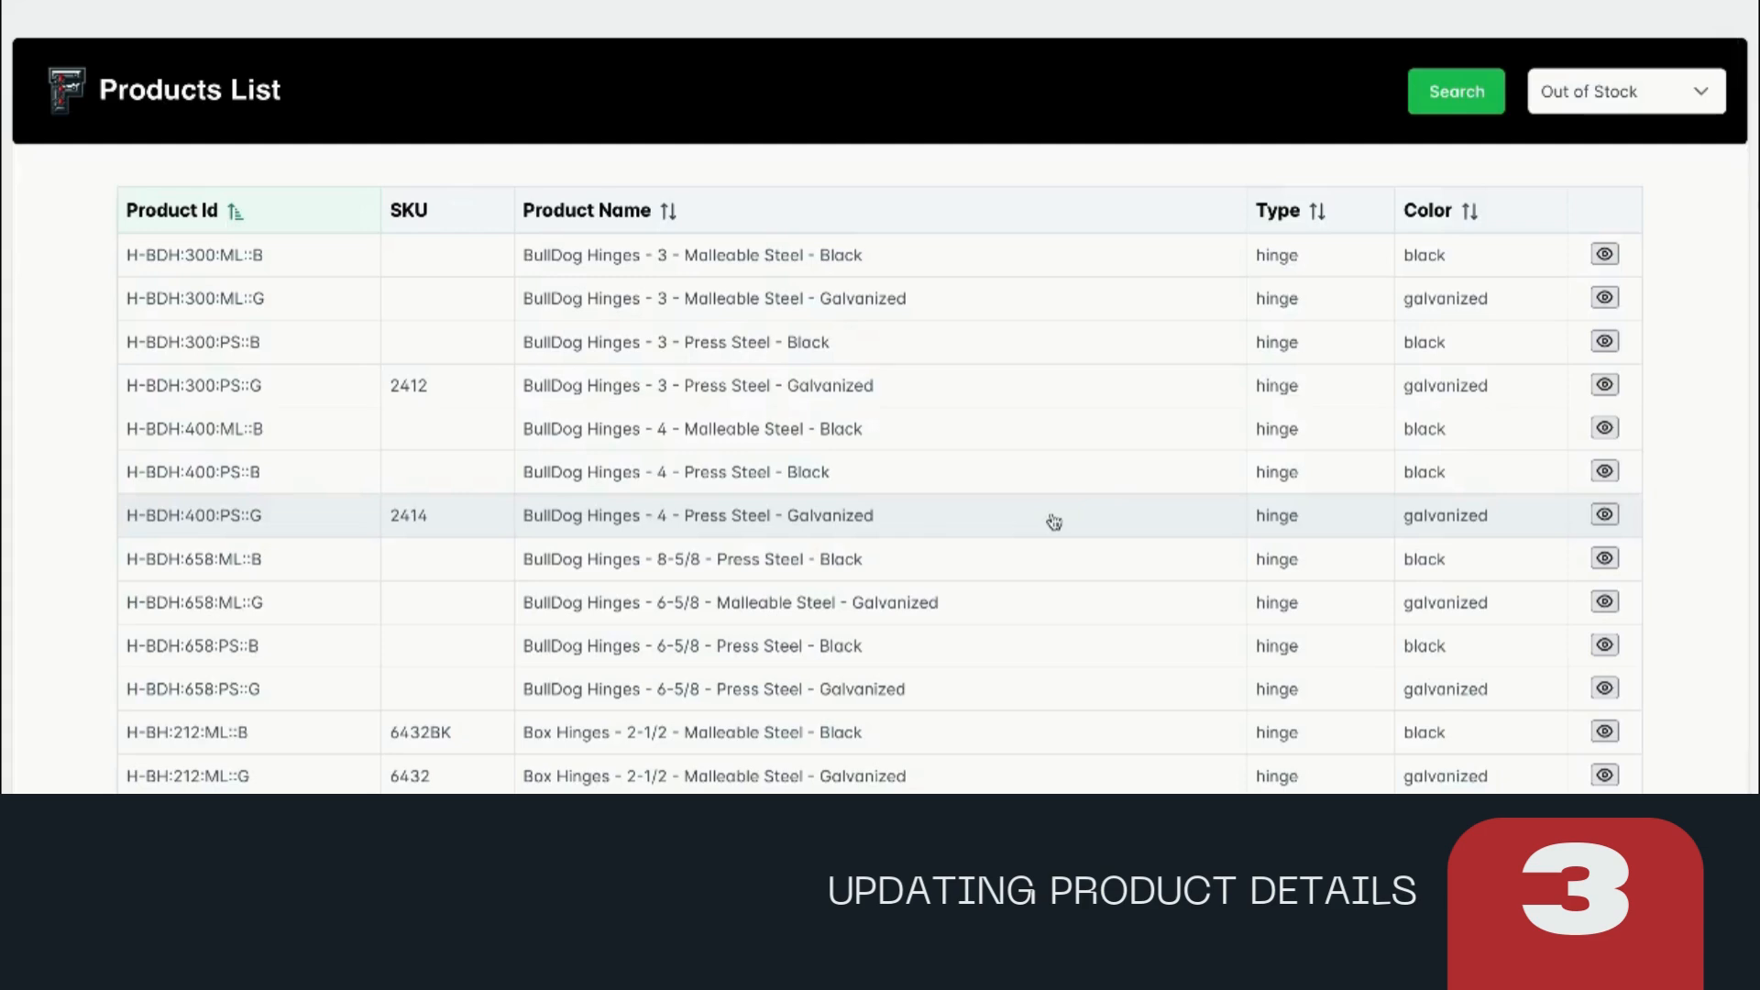
scroll(1025, 366, up, 3)
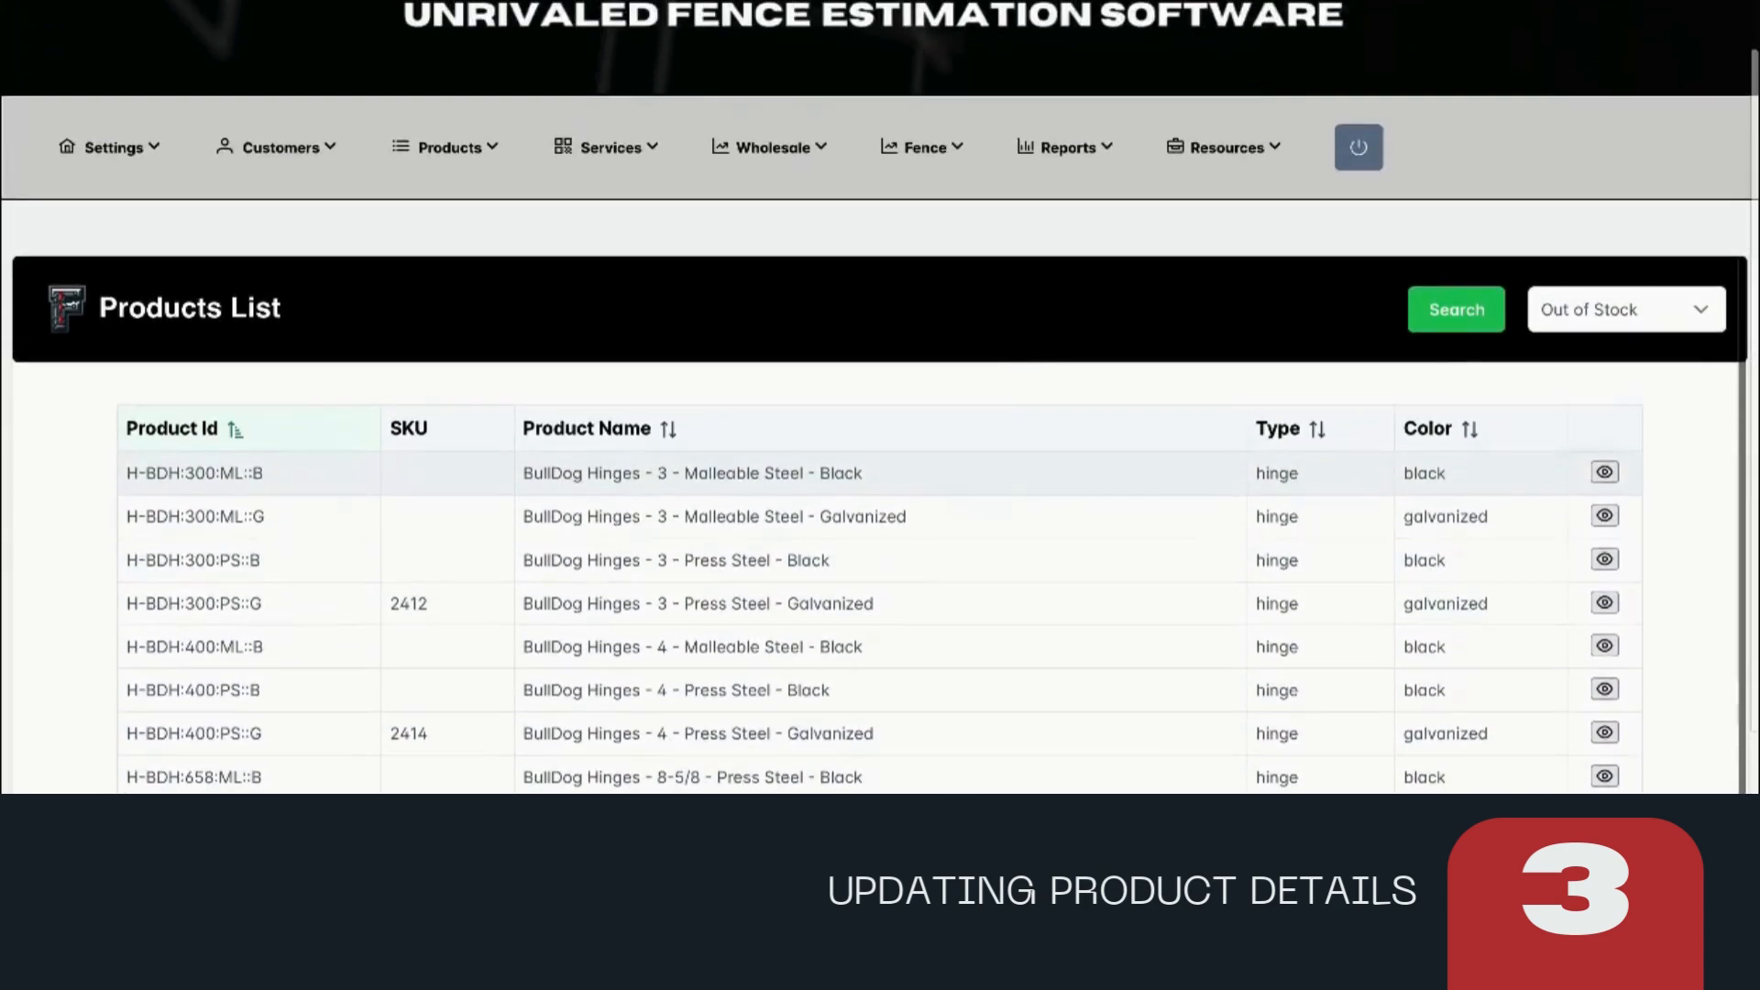
Open BullDog Hinges - 3 - Malleable Steel - Black, mark it as In Stock and save the update
click(960, 494)
scroll(1154, 713, down, 5)
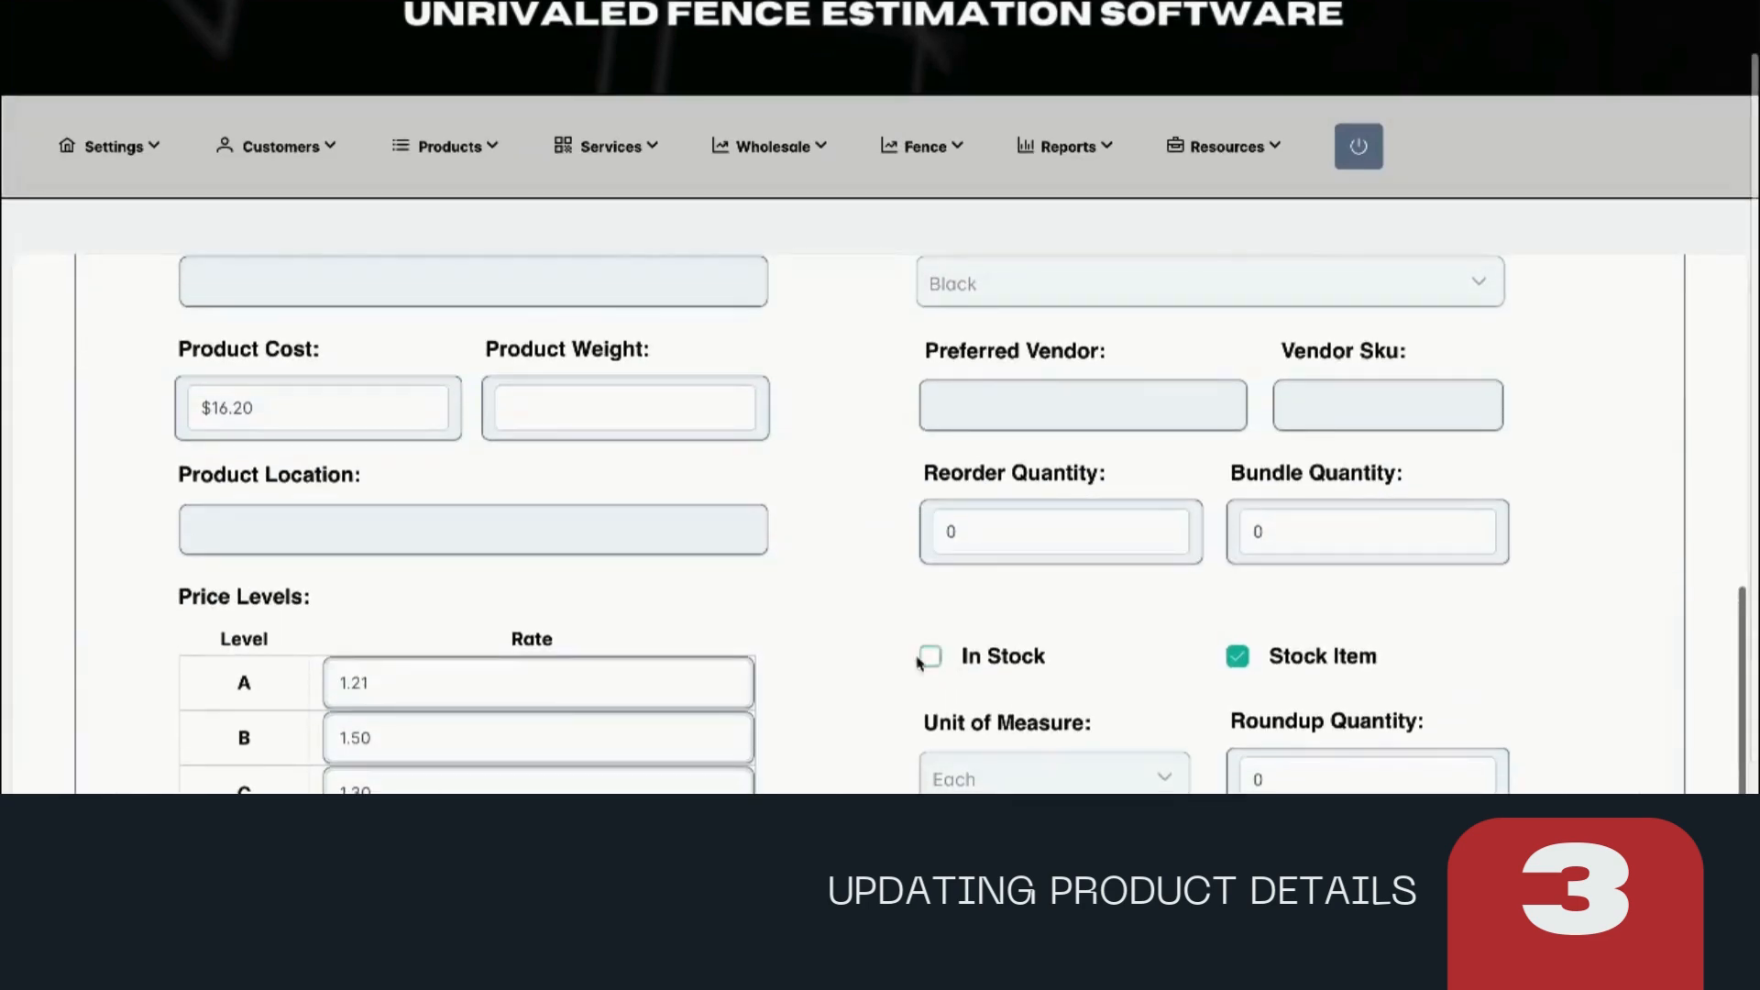
click(918, 657)
scroll(913, 661, down, 3)
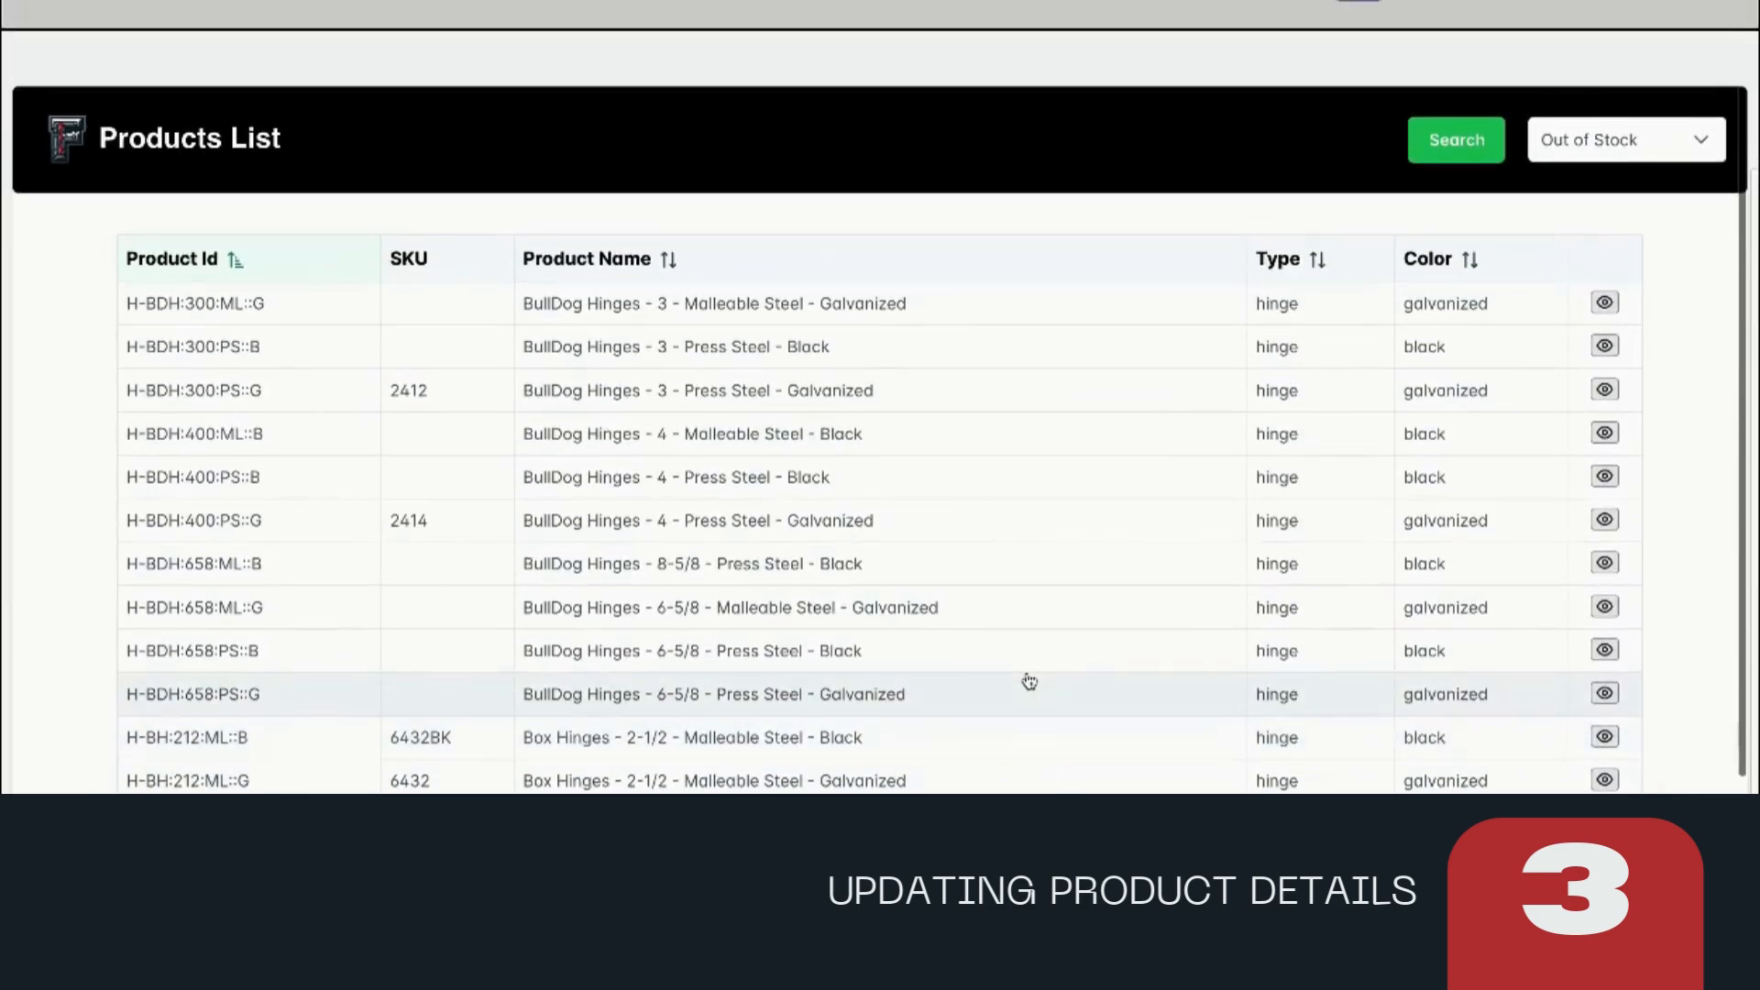
Switch the products list filter from Out of Stock to Stock Items
click(1692, 147)
click(1595, 196)
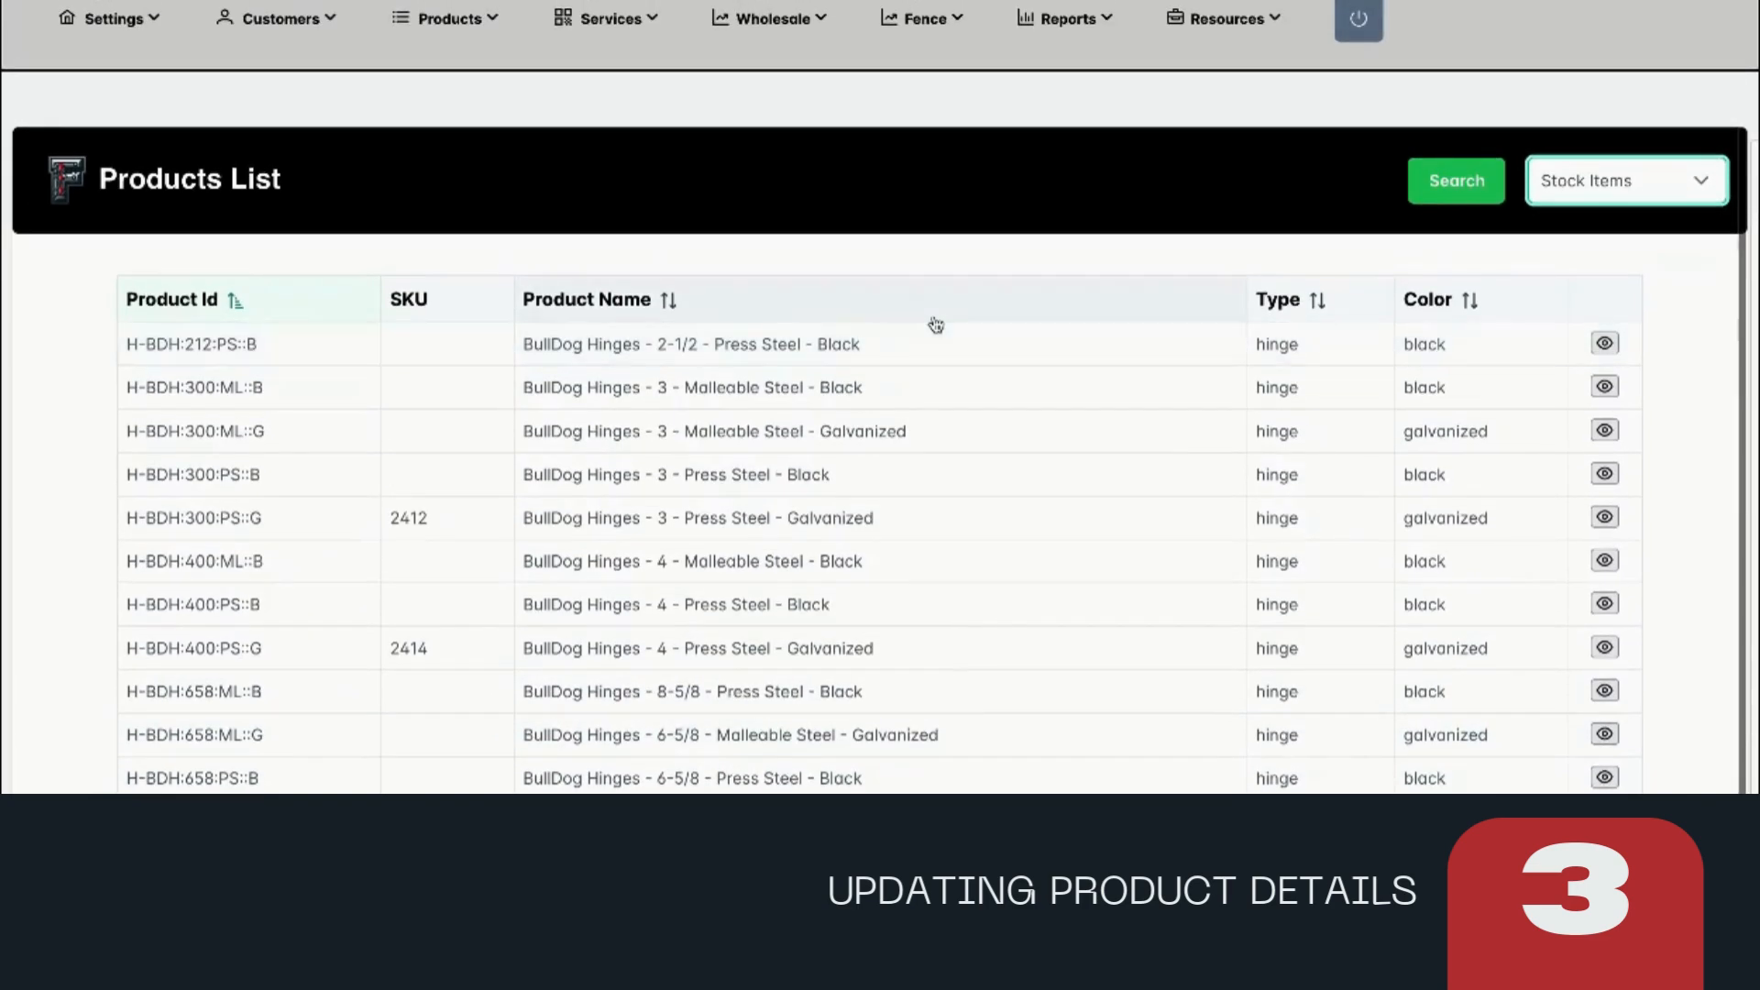
click(445, 26)
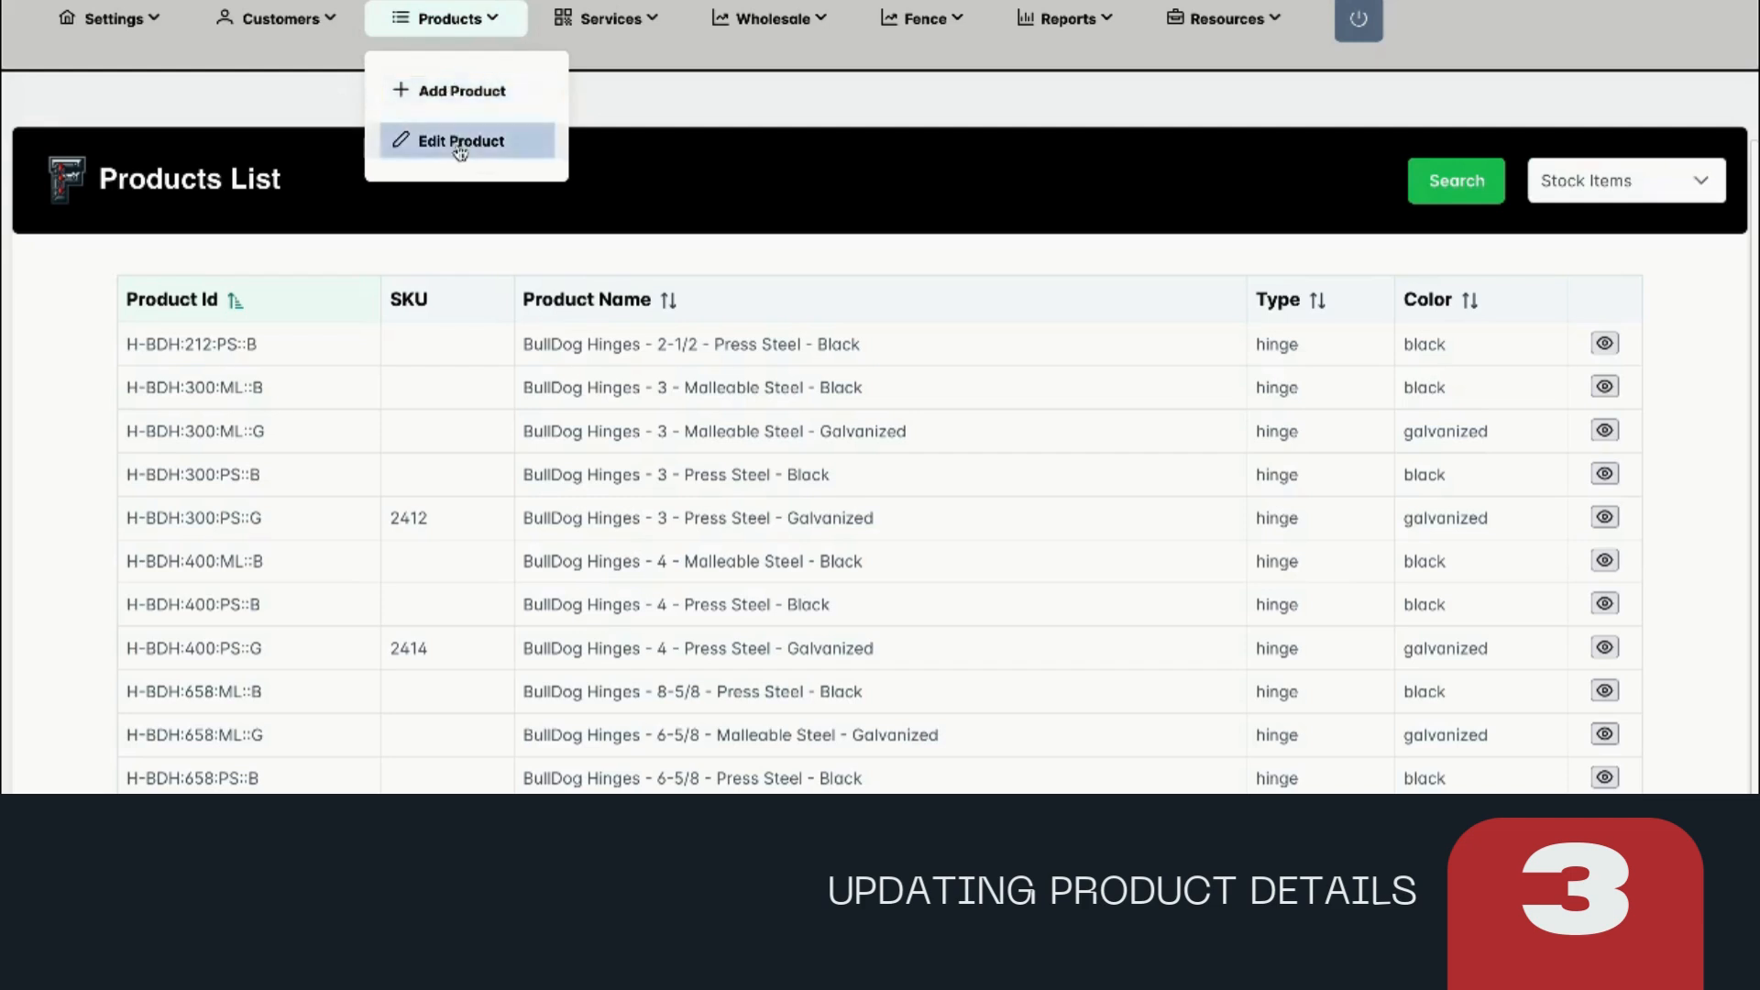
click(1098, 176)
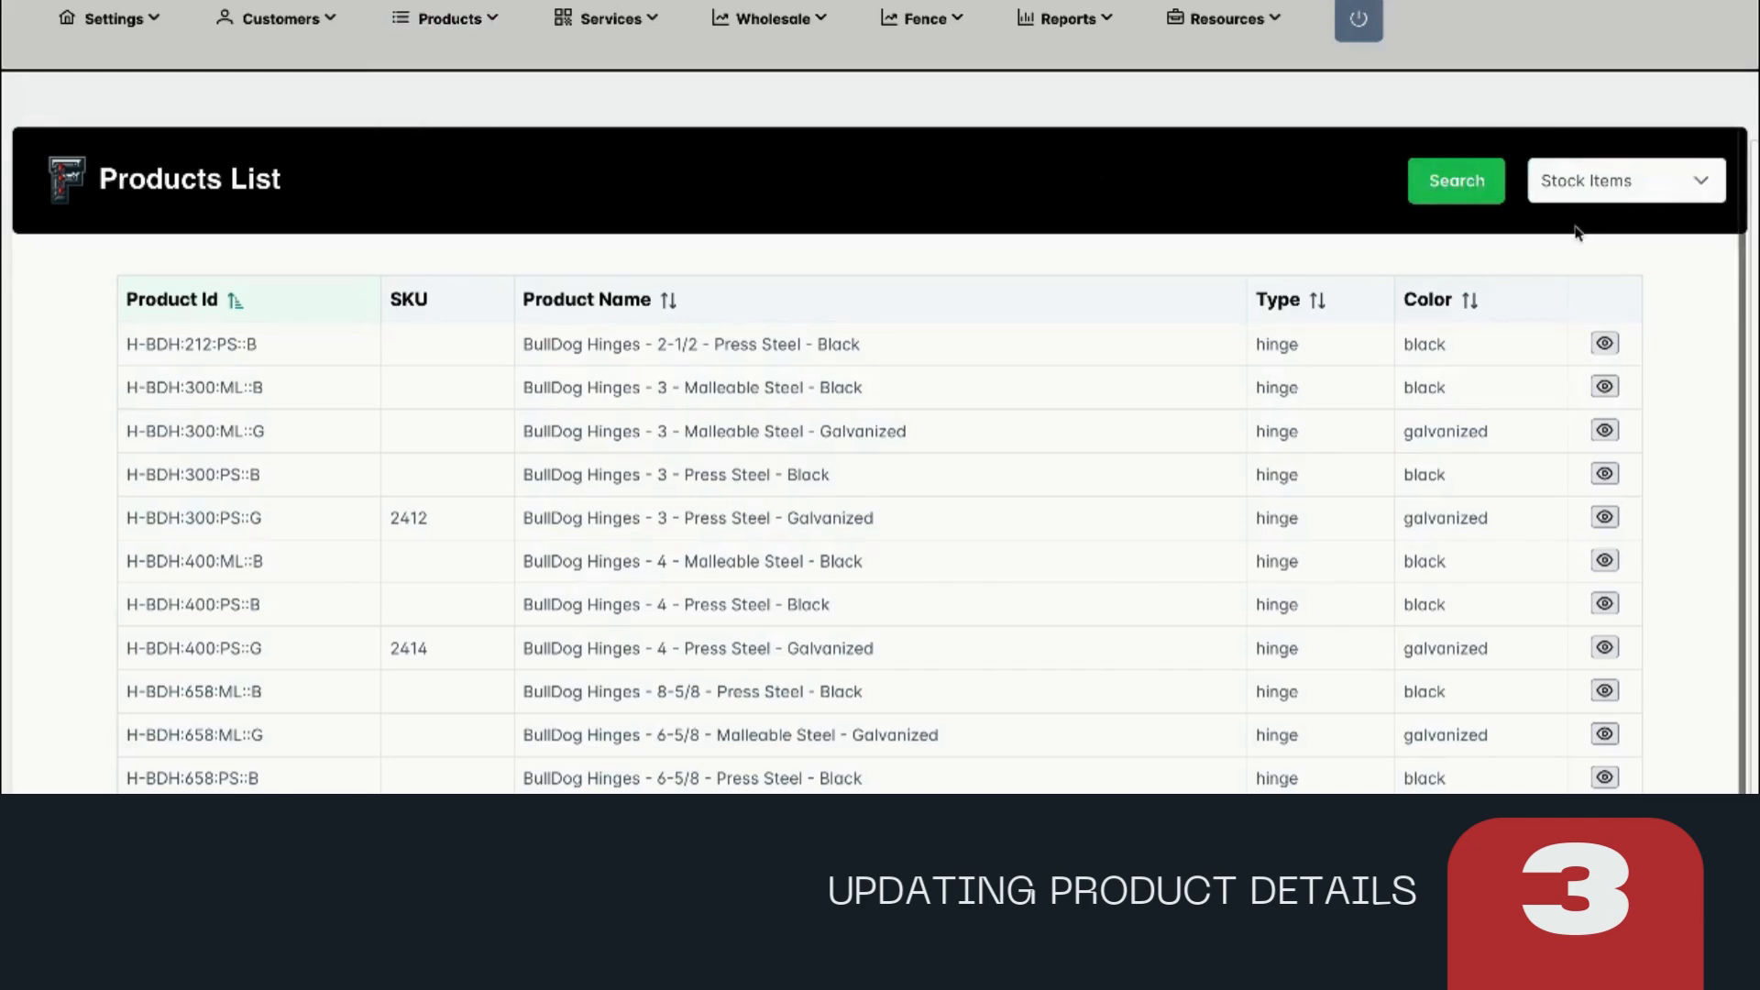
Preview the picture of BullDog Hinges - 2-1/2 - Press Steel - Black, then close the preview
click(1604, 343)
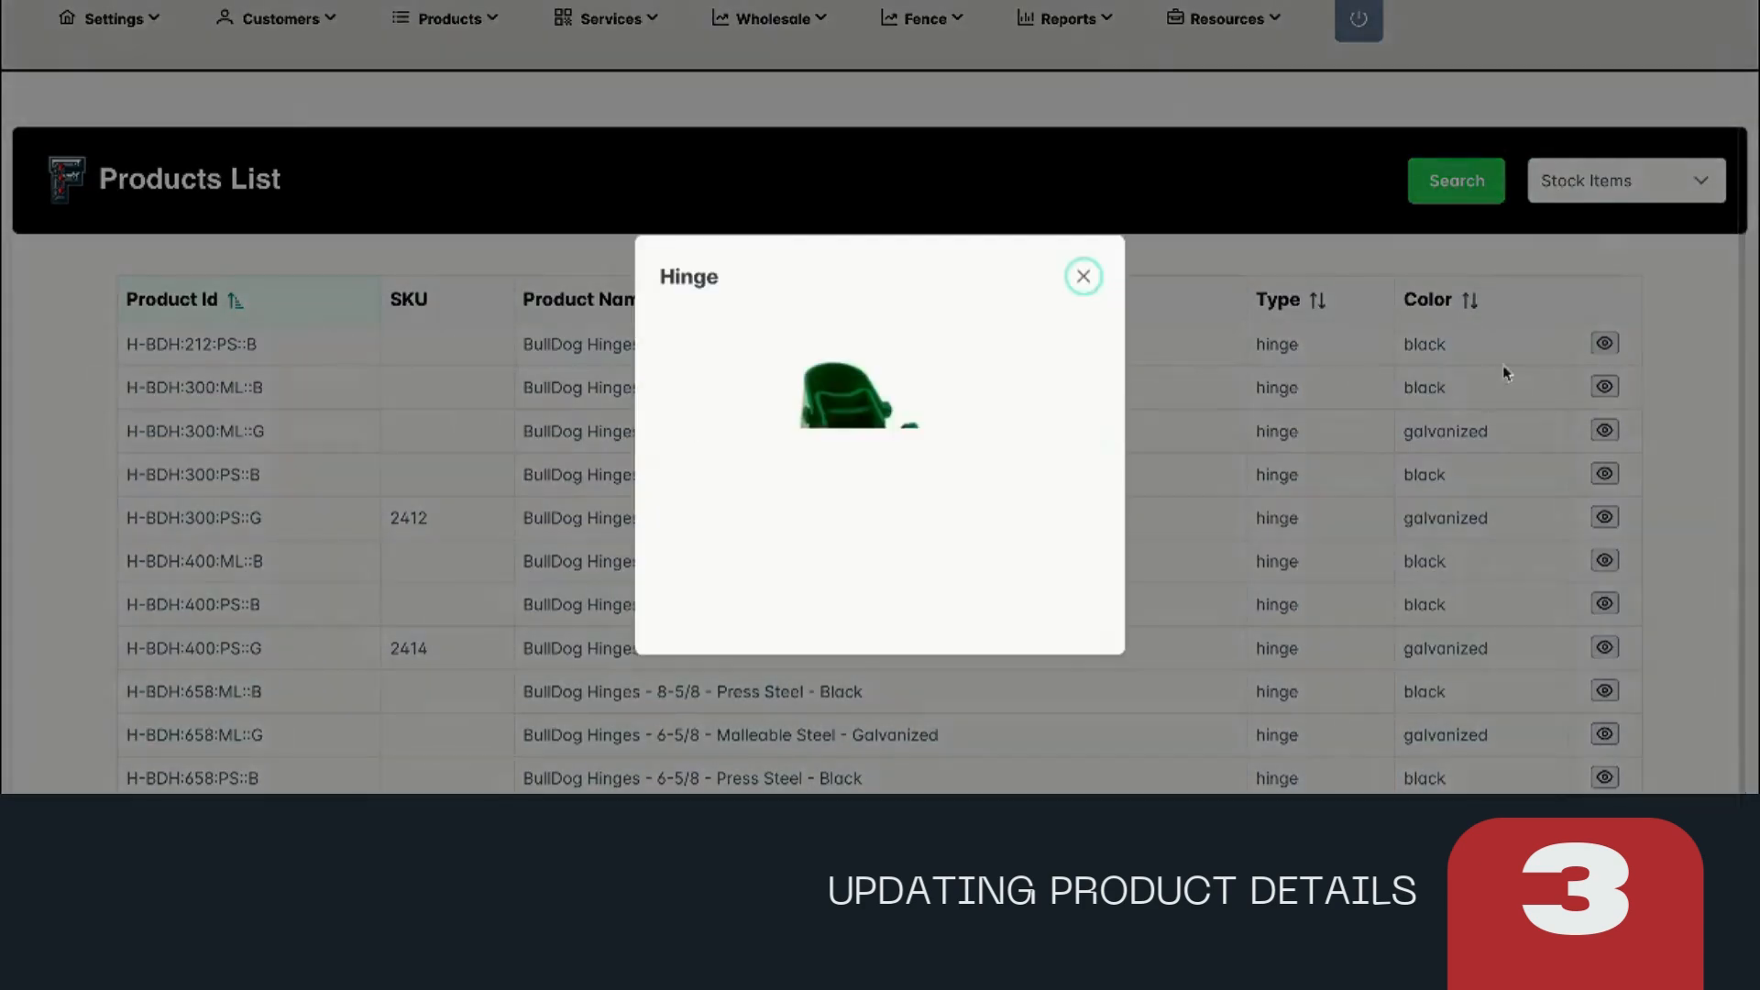
click(1086, 275)
scroll(1089, 266, up, 2)
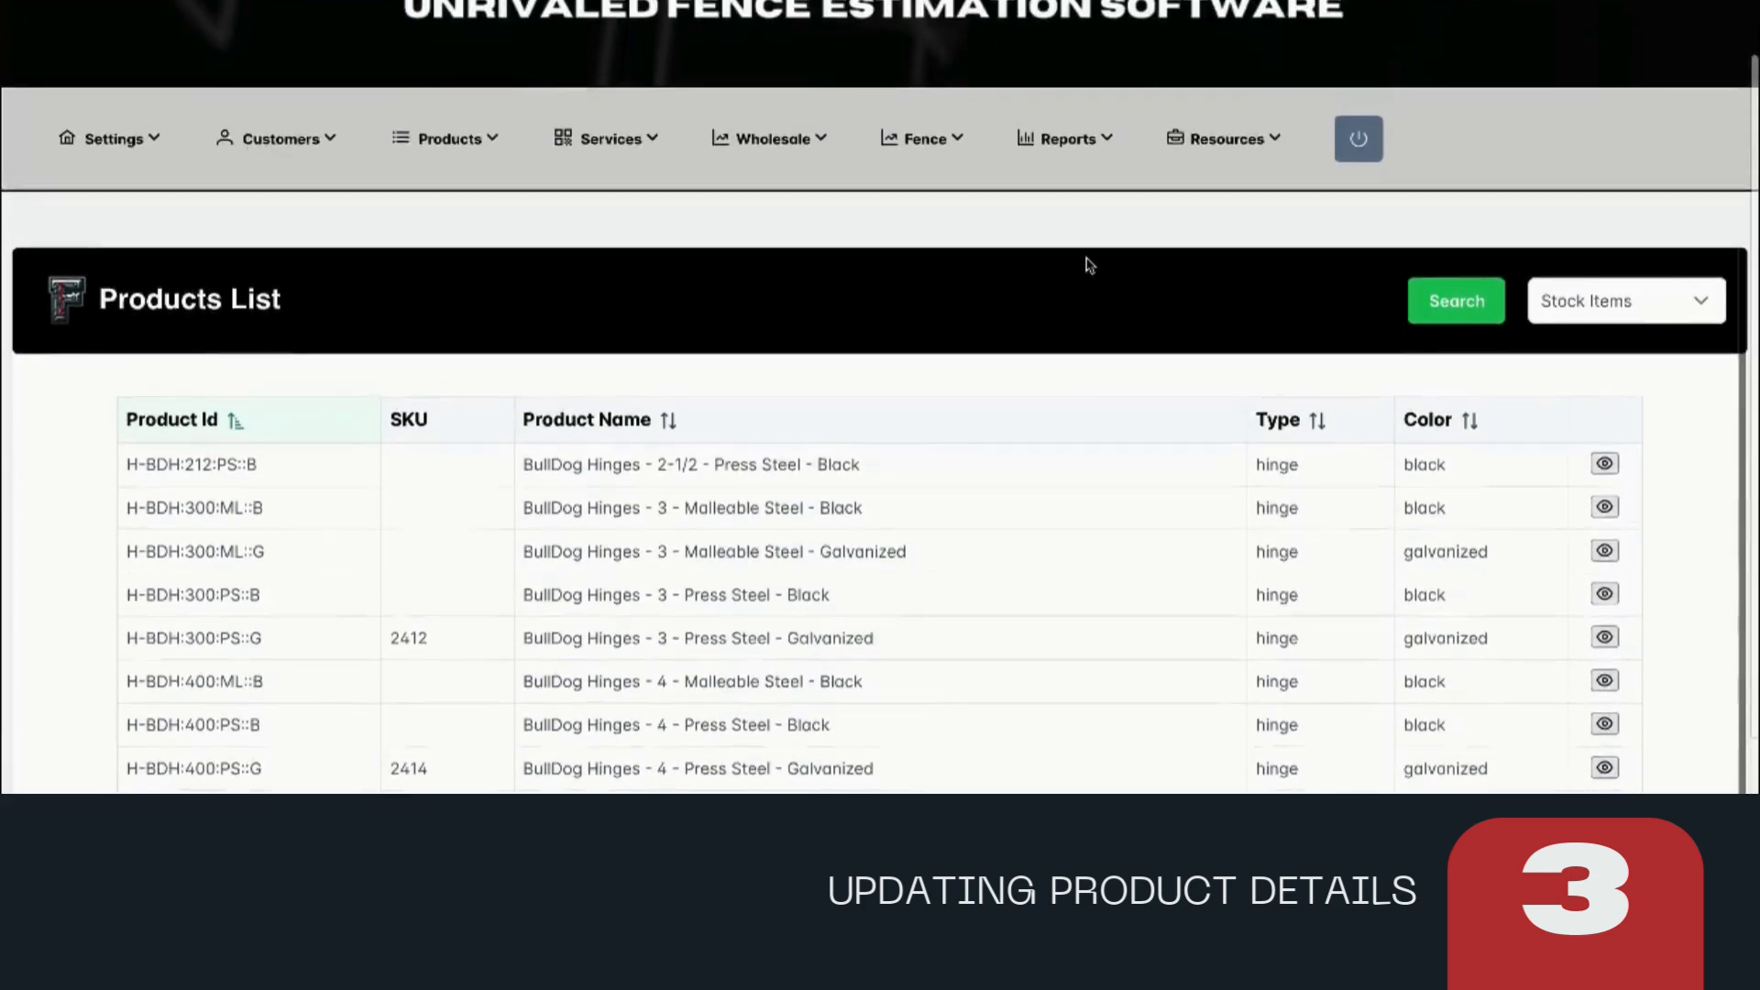